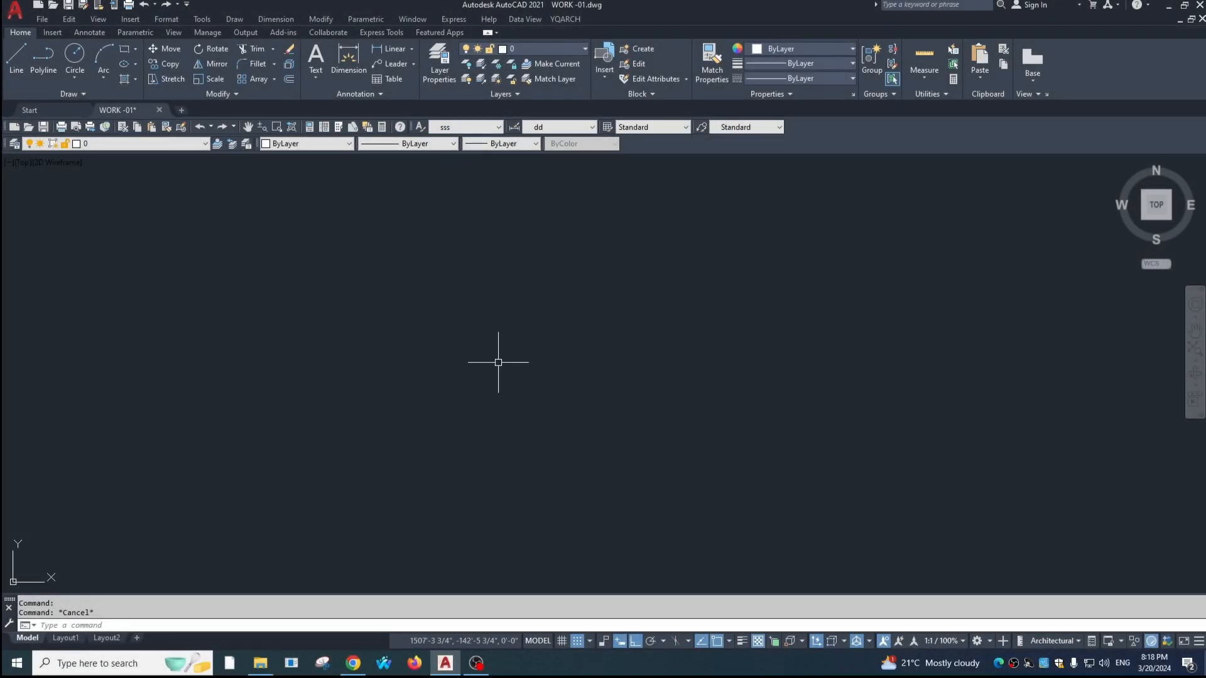
Open the side hung door elevation settings (ADE), preview the Unequal, Double and Door Back variants, and keep Single with Door Front
{"action": "left_click", "coordinate": [505, 392]}
{"action": "left_click", "coordinate": [557, 448]}
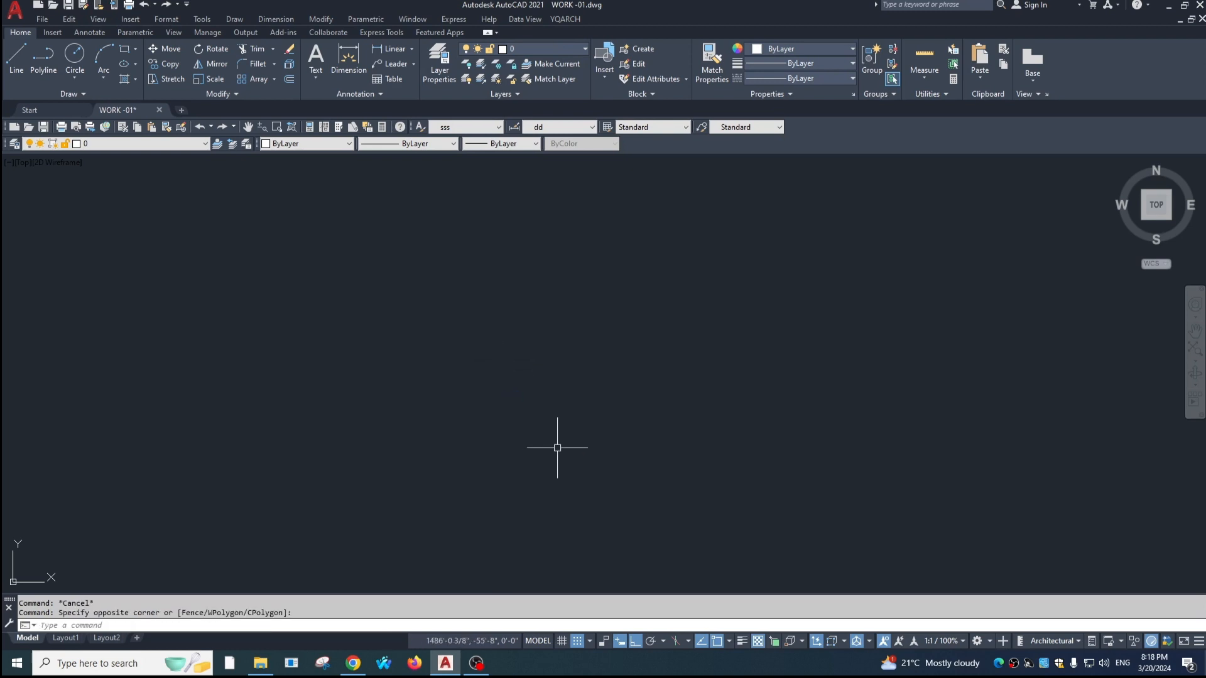
{"action": "type", "text": "ADe"}
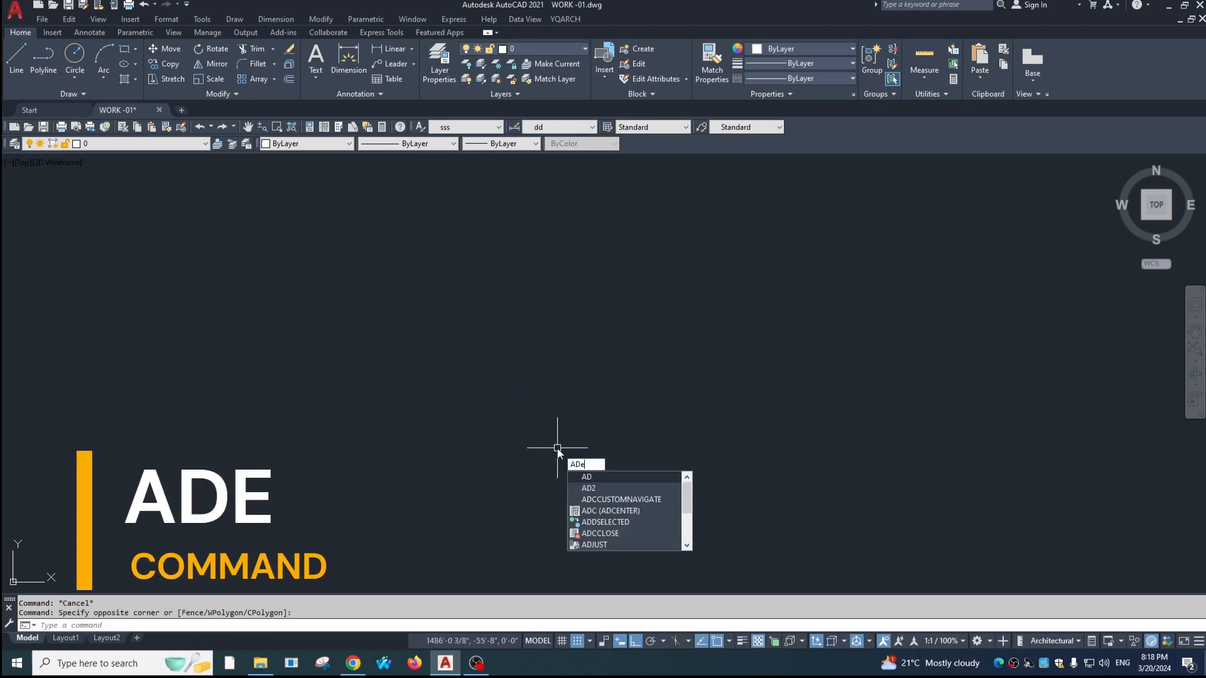
{"action": "key", "text": "Return"}
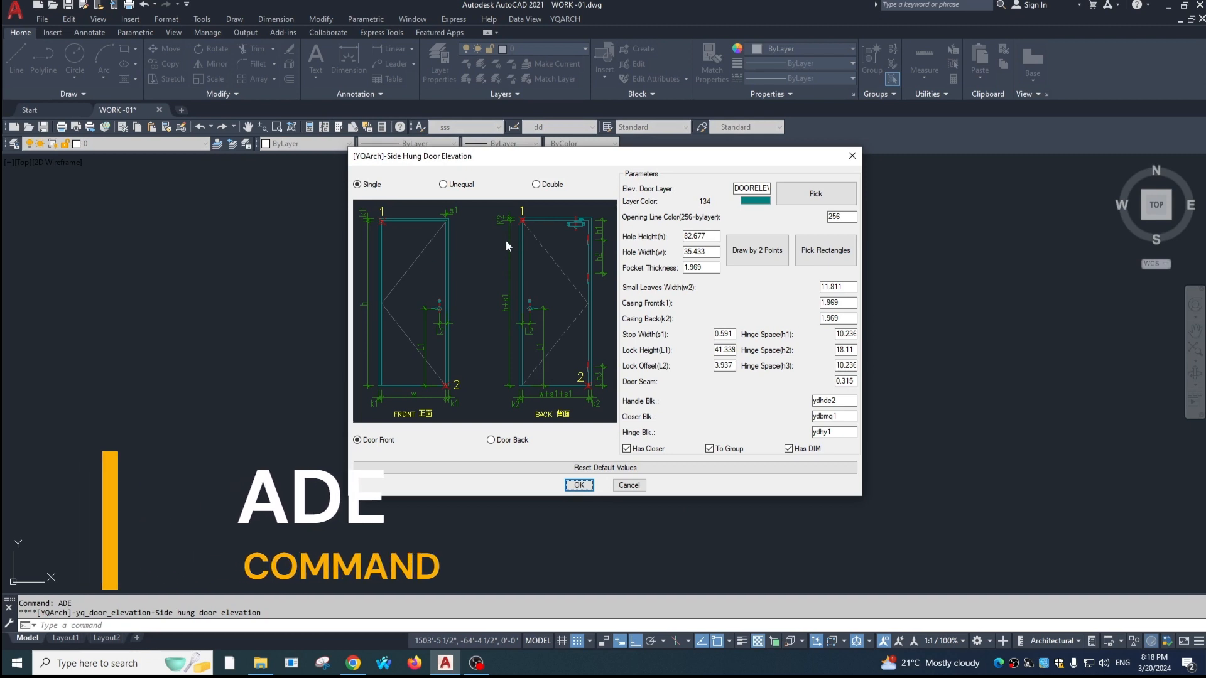
{"action": "left_click", "coordinate": [447, 186]}
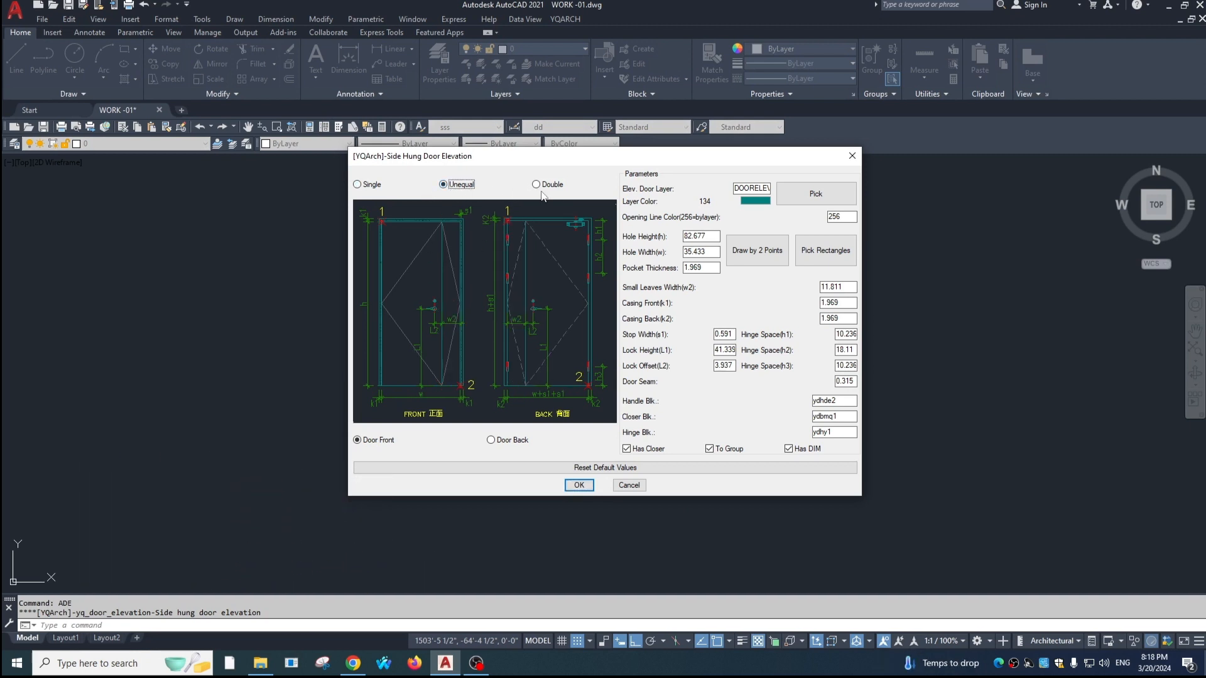
{"action": "left_click", "coordinate": [537, 185]}
{"action": "left_click", "coordinate": [369, 188]}
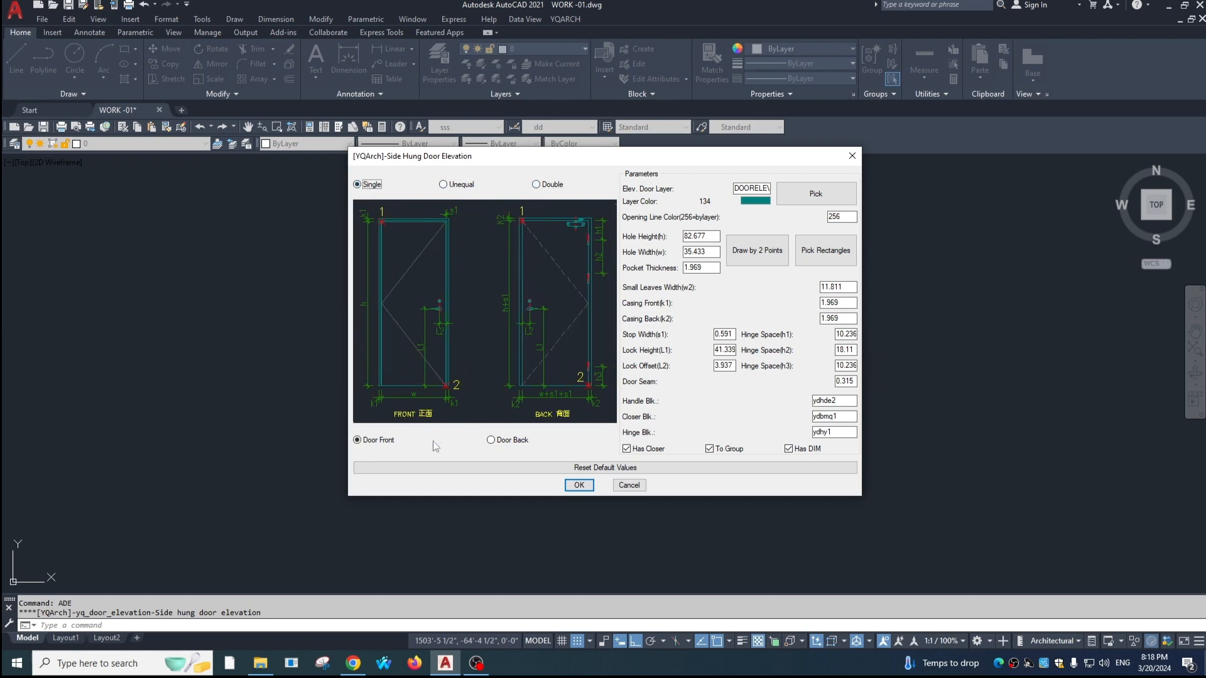
{"action": "left_click", "coordinate": [496, 441]}
{"action": "left_click", "coordinate": [368, 442]}
Draw a single front door elevation about 578 inches wide between two freely chosen corner points and set its orientation
{"action": "left_click", "coordinate": [757, 250]}
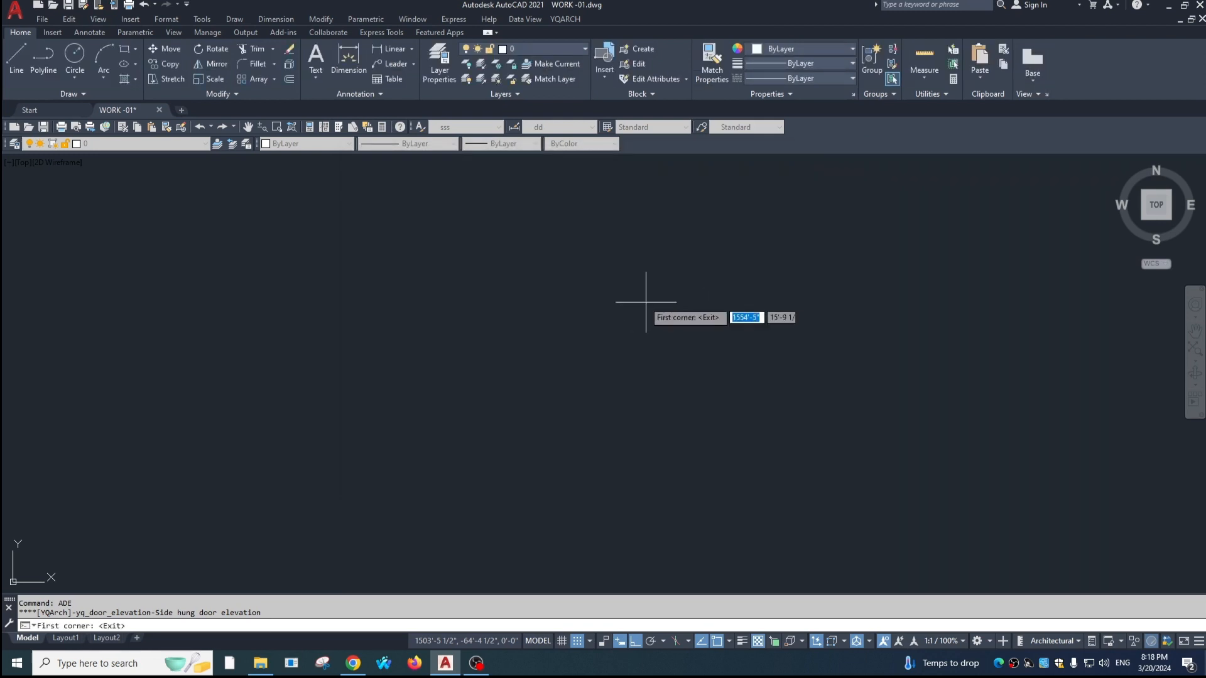
{"action": "left_click", "coordinate": [620, 287]}
{"action": "left_click", "coordinate": [708, 455]}
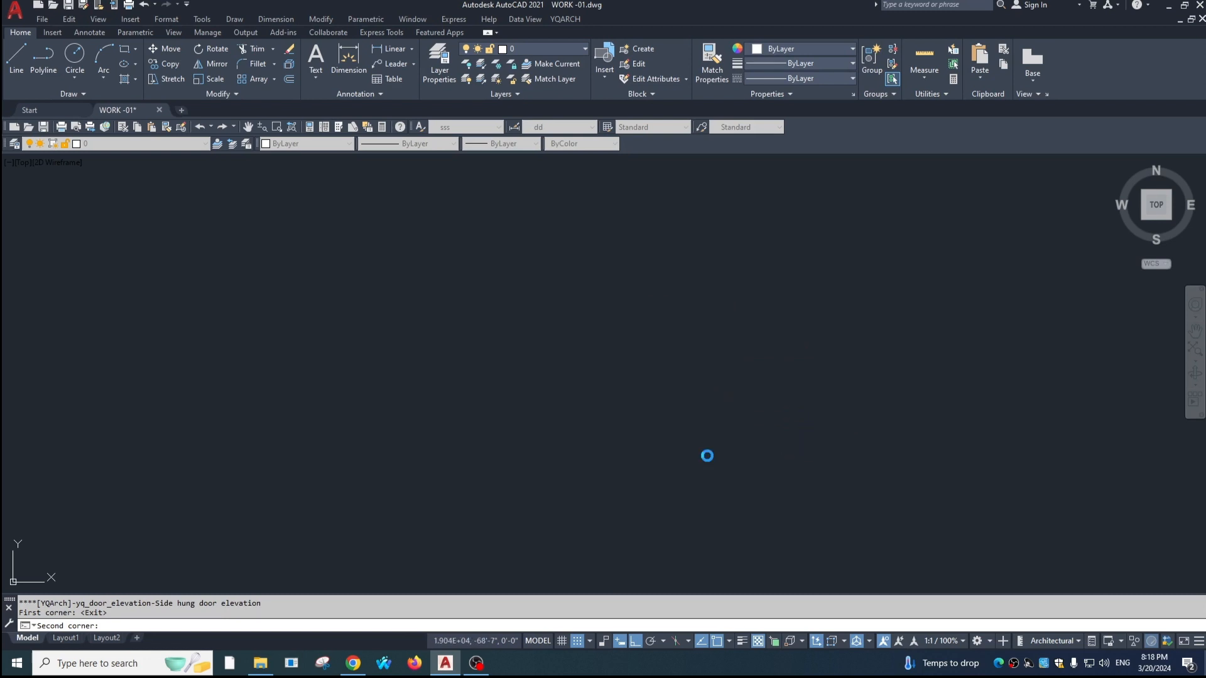
{"action": "scroll", "coordinate": [713, 432], "scroll_direction": "up", "scroll_amount": 5}
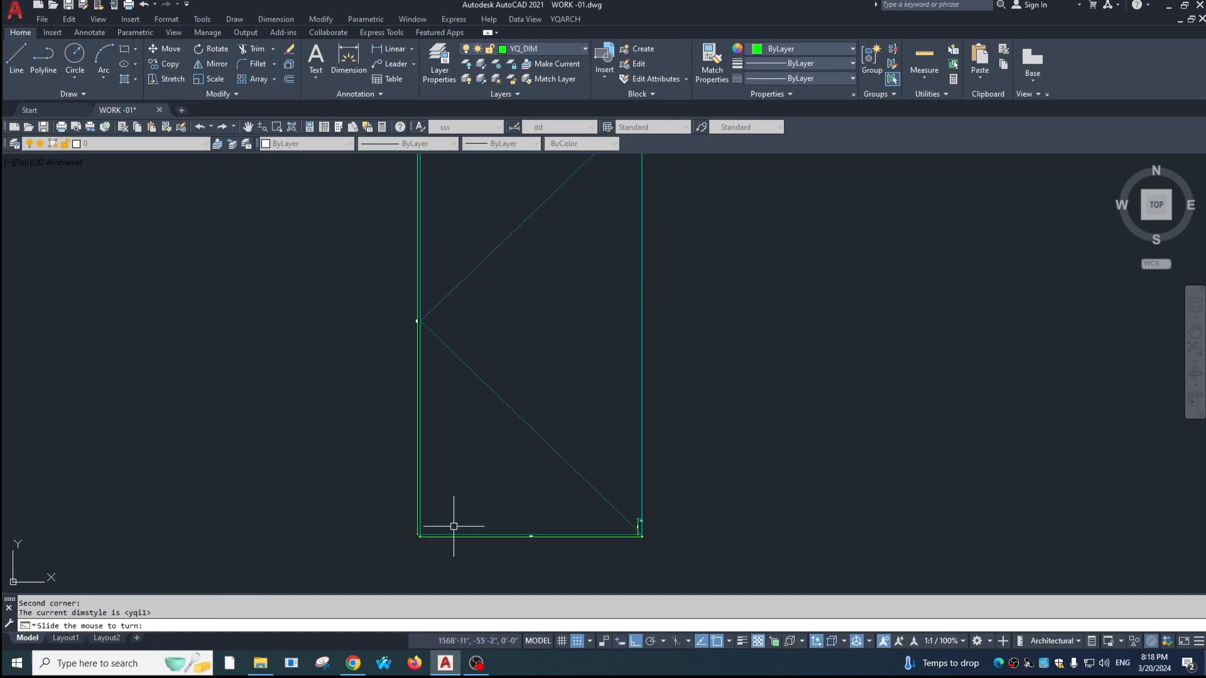
{"action": "scroll", "coordinate": [427, 483], "scroll_direction": "down", "scroll_amount": 2}
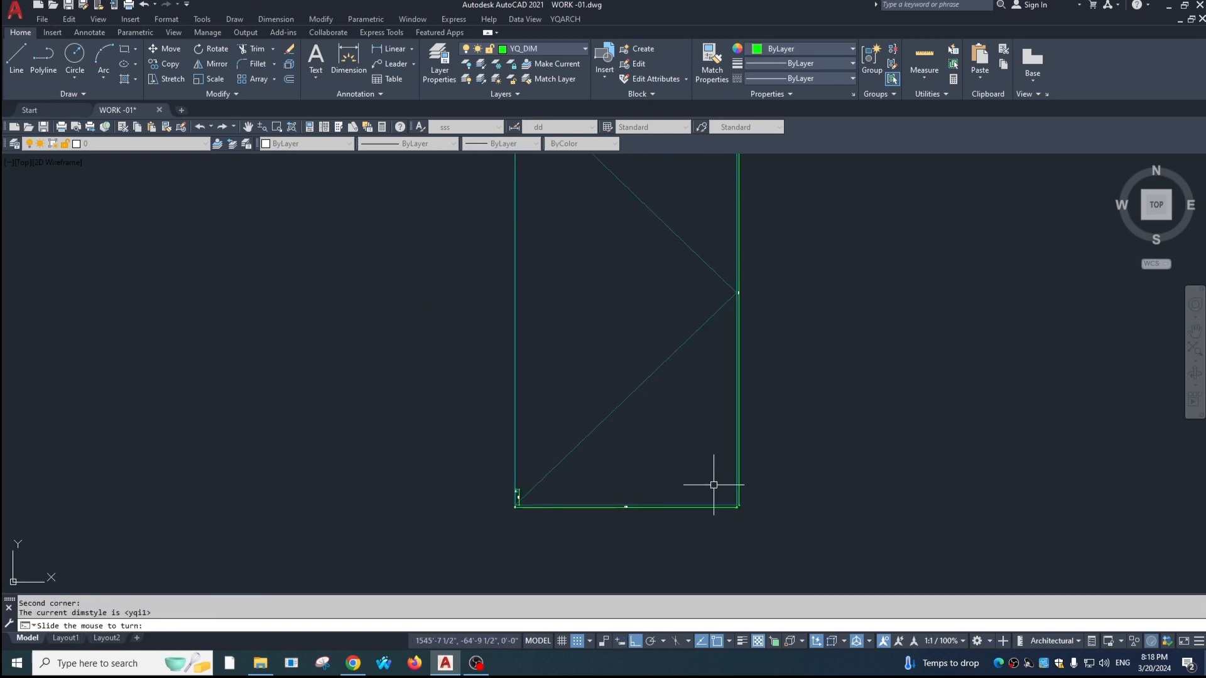
{"action": "left_click", "coordinate": [617, 421]}
{"action": "key", "text": "Escape"}
{"action": "scroll", "coordinate": [587, 369], "scroll_direction": "up", "scroll_amount": 10}
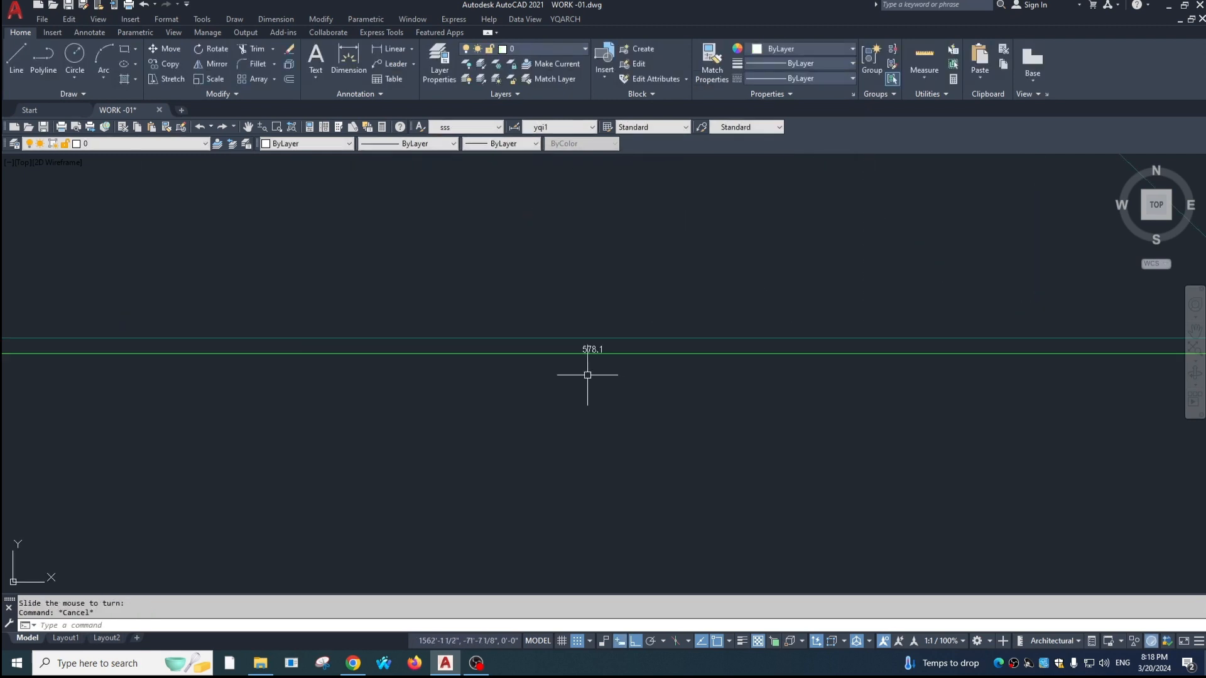
{"action": "scroll", "coordinate": [571, 365], "scroll_direction": "down", "scroll_amount": 8}
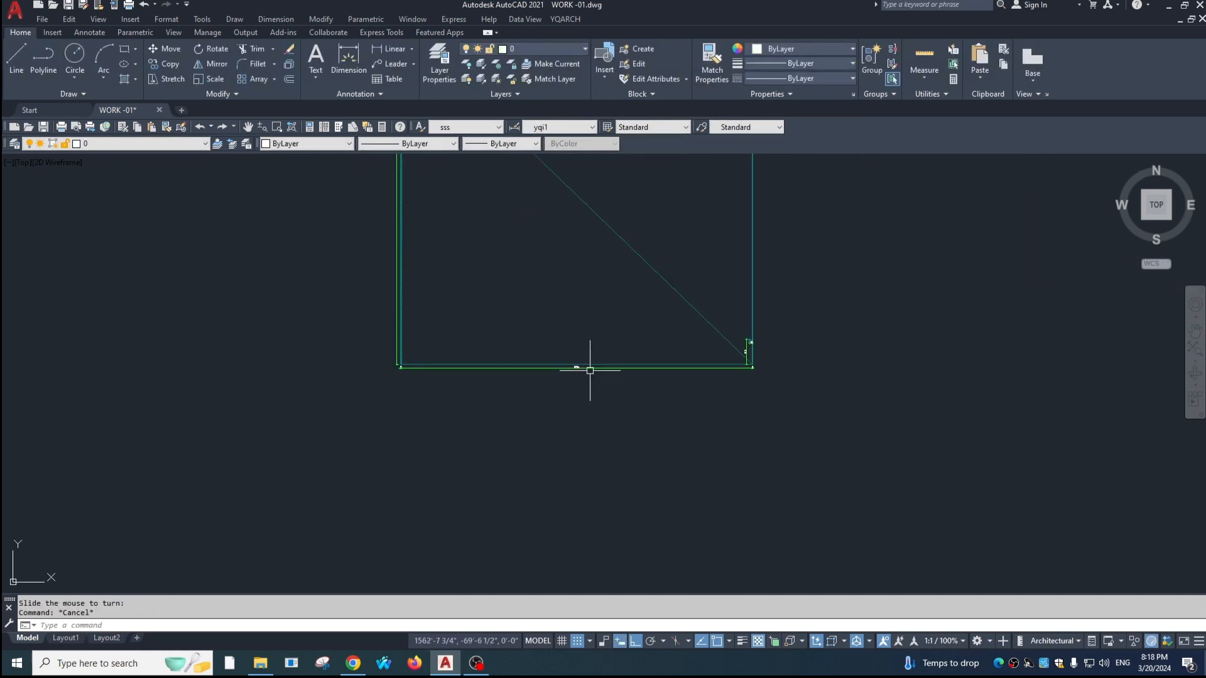
Draw the base, side and top lines of a door opening beside the large door, 36 inches wide and 7' high
{"action": "type", "text": "l"}
{"action": "key", "text": "Return"}
{"action": "scroll", "coordinate": [616, 377], "scroll_direction": "up", "scroll_amount": 6}
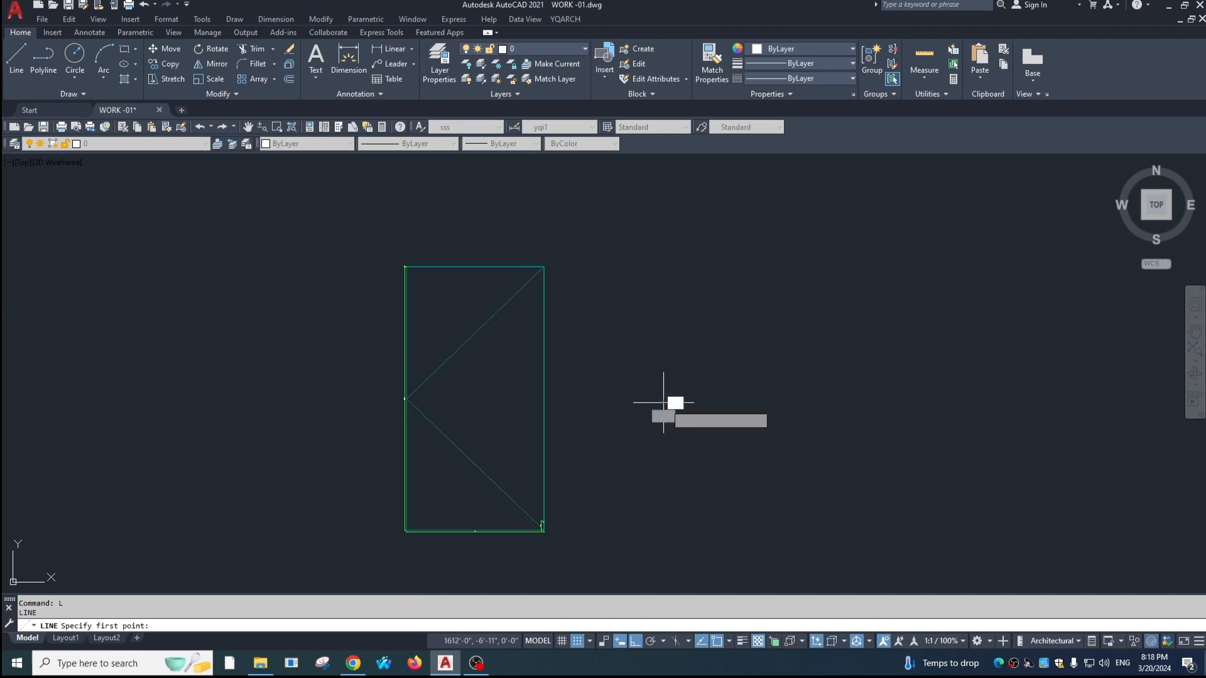
{"action": "left_click", "coordinate": [663, 403]}
{"action": "type", "text": "36"}
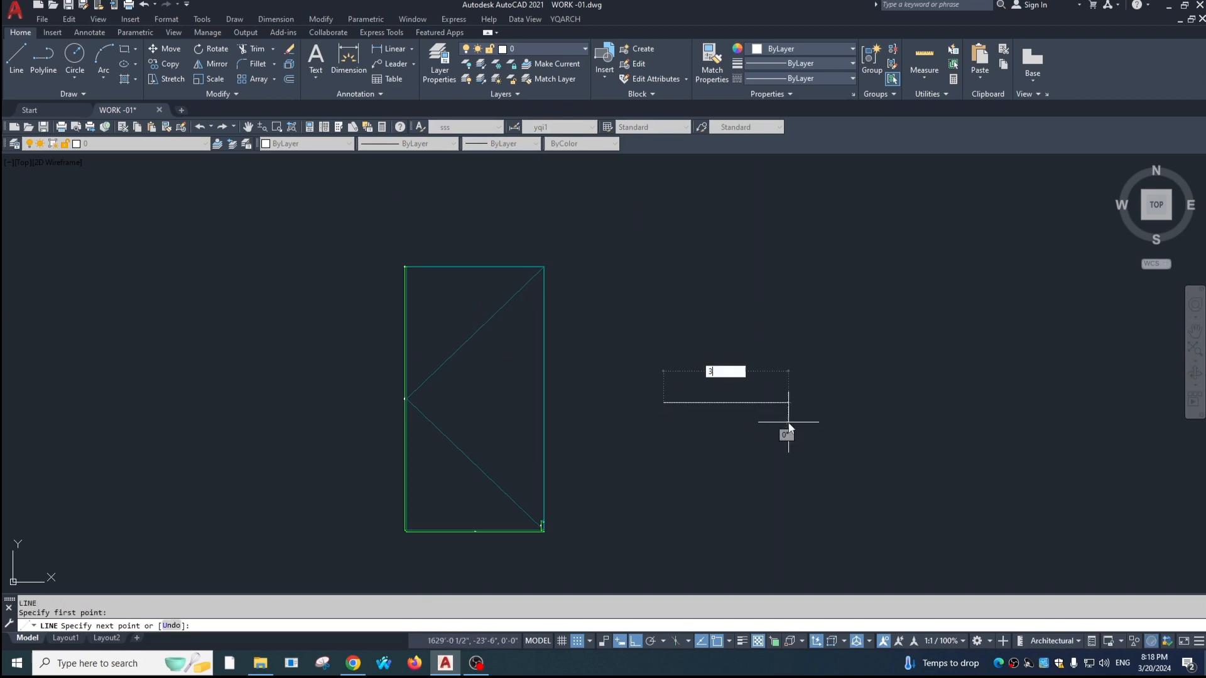
{"action": "key", "text": "Return"}
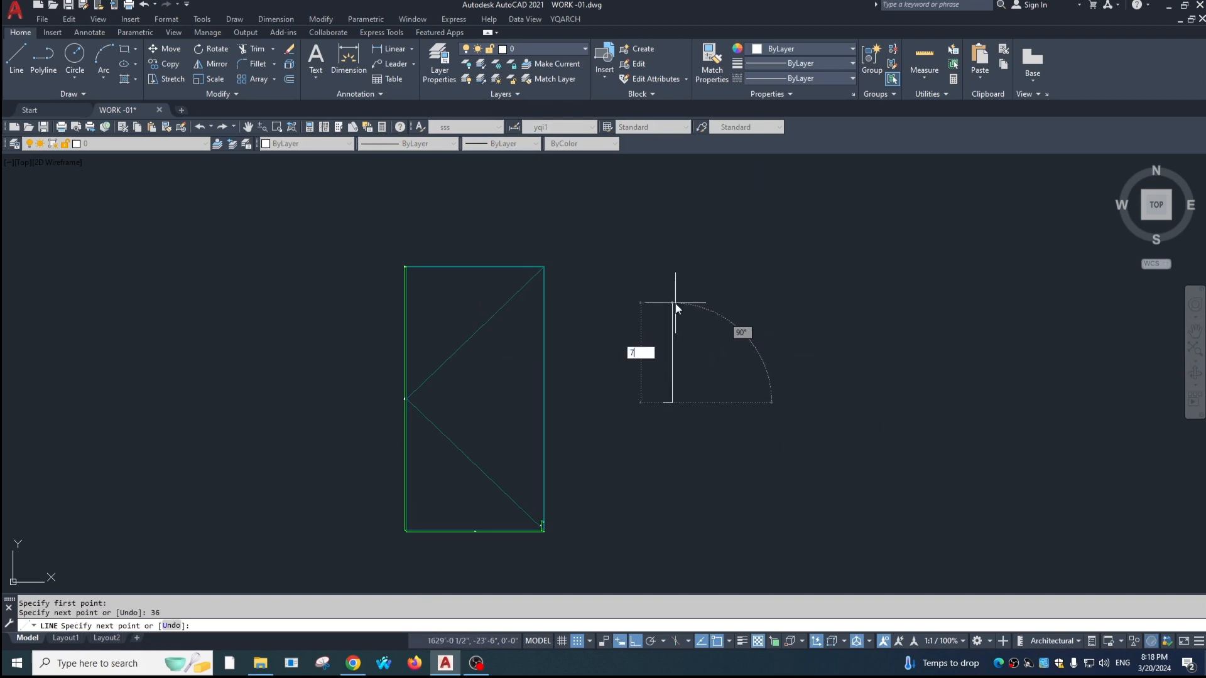
{"action": "type", "text": "7'"}
{"action": "key", "text": "Return"}
{"action": "left_click", "coordinate": [644, 377]}
{"action": "key", "text": "Escape"}
Add the missing vertical side of the door opening and fillet the loose line ends into a closed rectangle
{"action": "key", "text": "Return"}
{"action": "scroll", "coordinate": [654, 400], "scroll_direction": "up", "scroll_amount": 2}
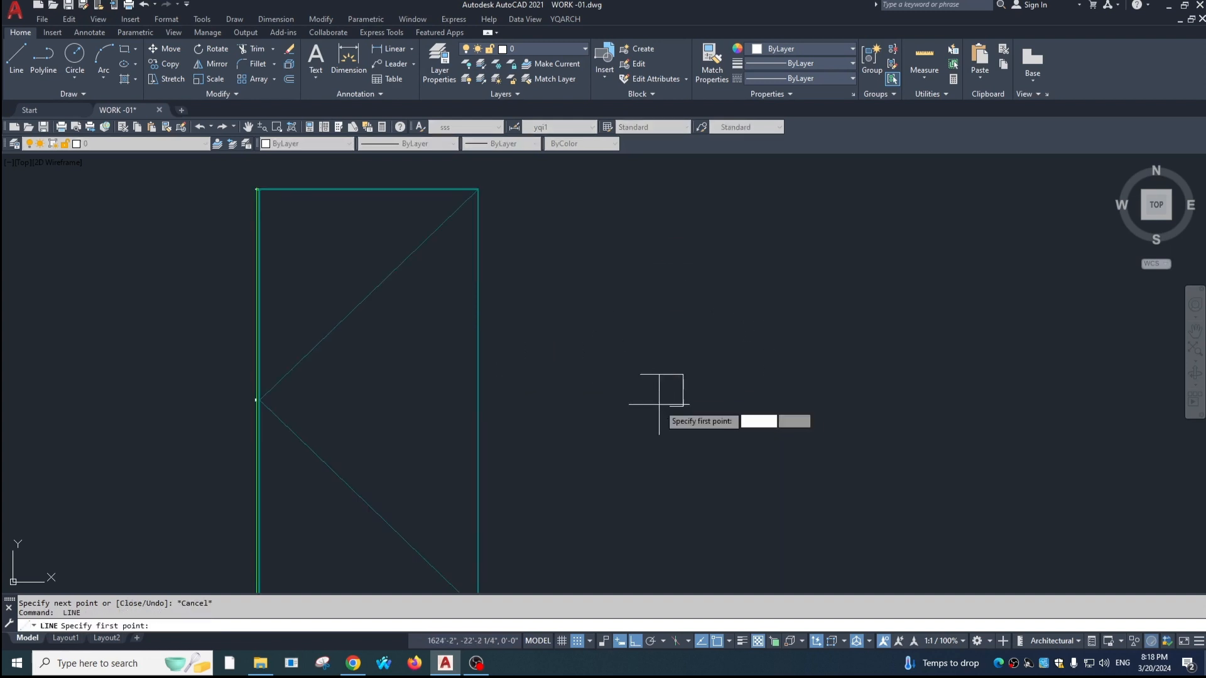
{"action": "left_click", "coordinate": [667, 406]}
{"action": "left_click", "coordinate": [668, 335]}
{"action": "key", "text": "Escape"}
{"action": "scroll", "coordinate": [674, 381], "scroll_direction": "up", "scroll_amount": 2}
{"action": "type", "text": "f"}
{"action": "scroll", "coordinate": [668, 382], "scroll_direction": "up", "scroll_amount": 2}
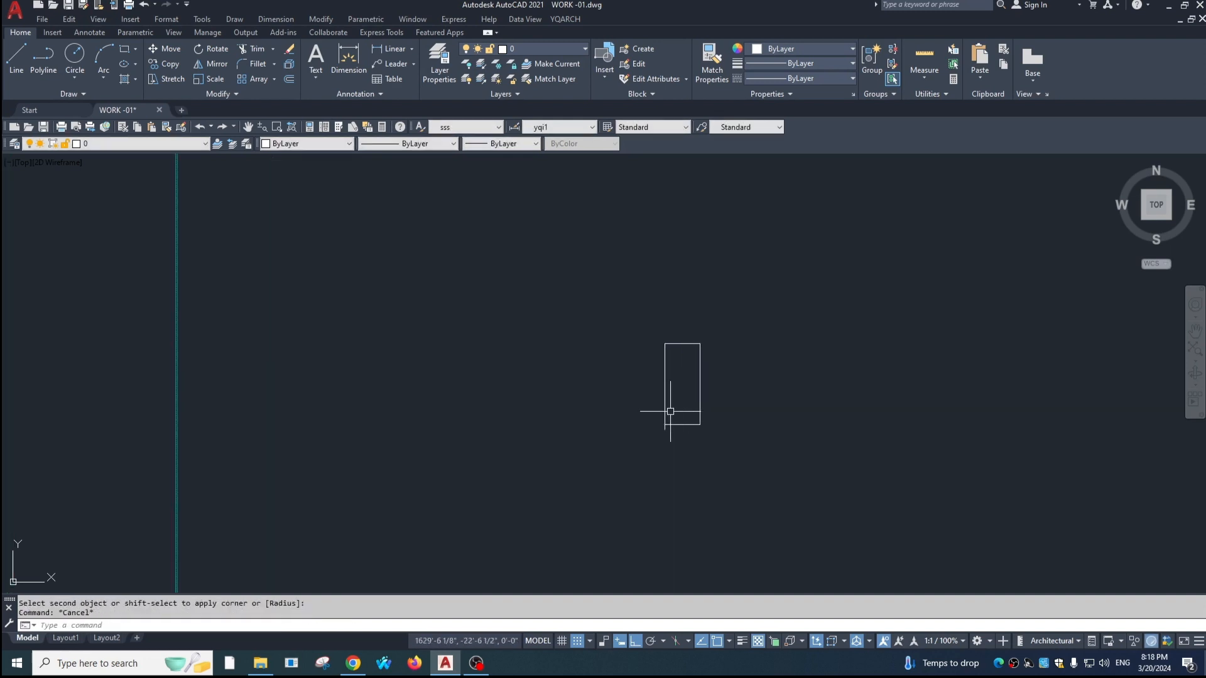
{"action": "key", "text": "Escape"}
{"action": "scroll", "coordinate": [686, 404], "scroll_direction": "up", "scroll_amount": 5}
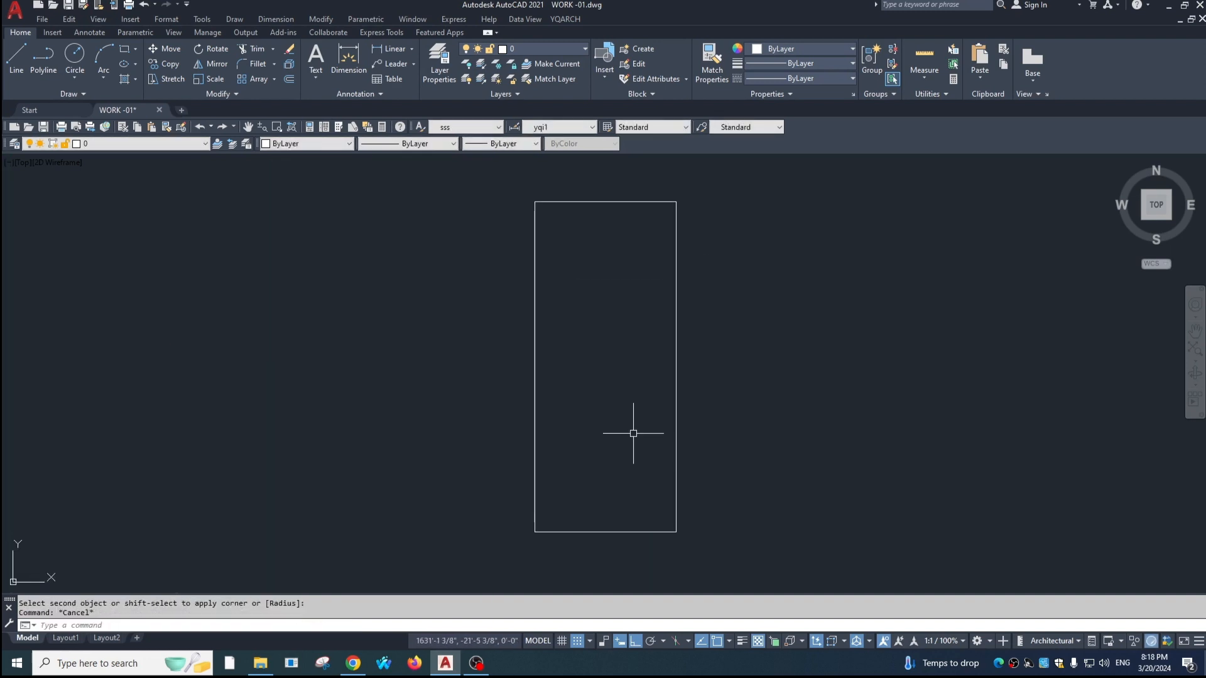
Draw a single front door elevation with ADE across the rectangle's opposite corners, with its handle on the left side
{"action": "type", "text": "adw"}
{"action": "key", "text": "BackSpace"}
{"action": "type", "text": "e"}
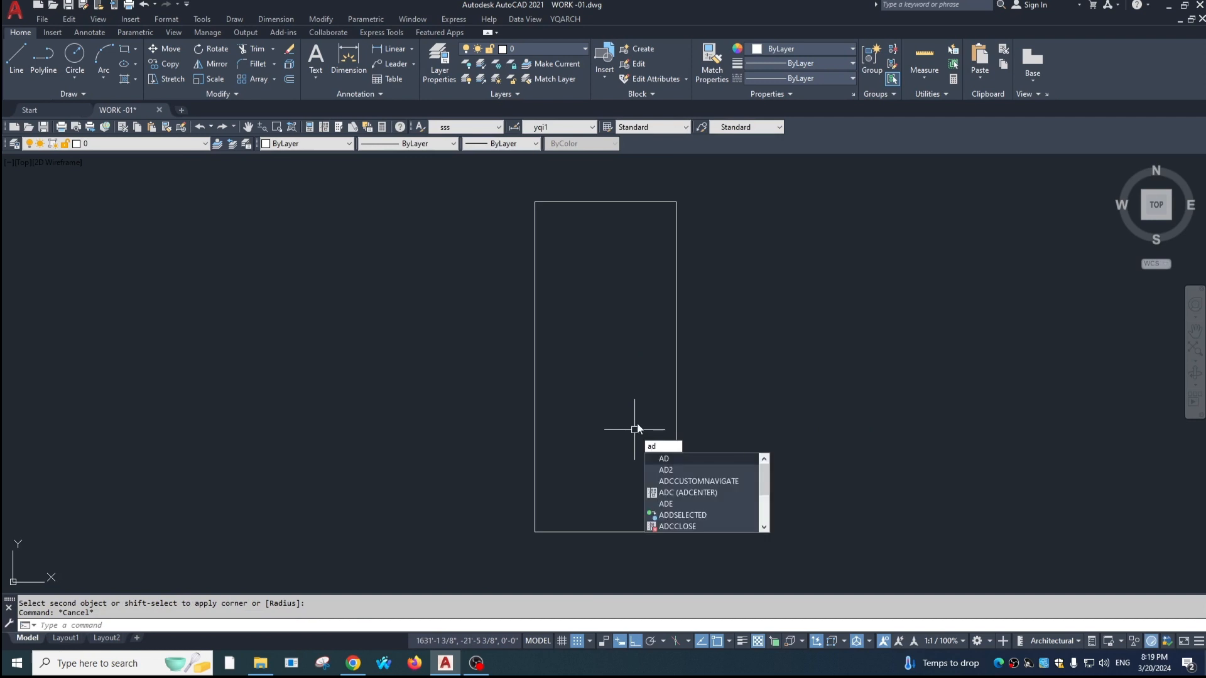
{"action": "key", "text": "Return"}
{"action": "left_click", "coordinate": [758, 254]}
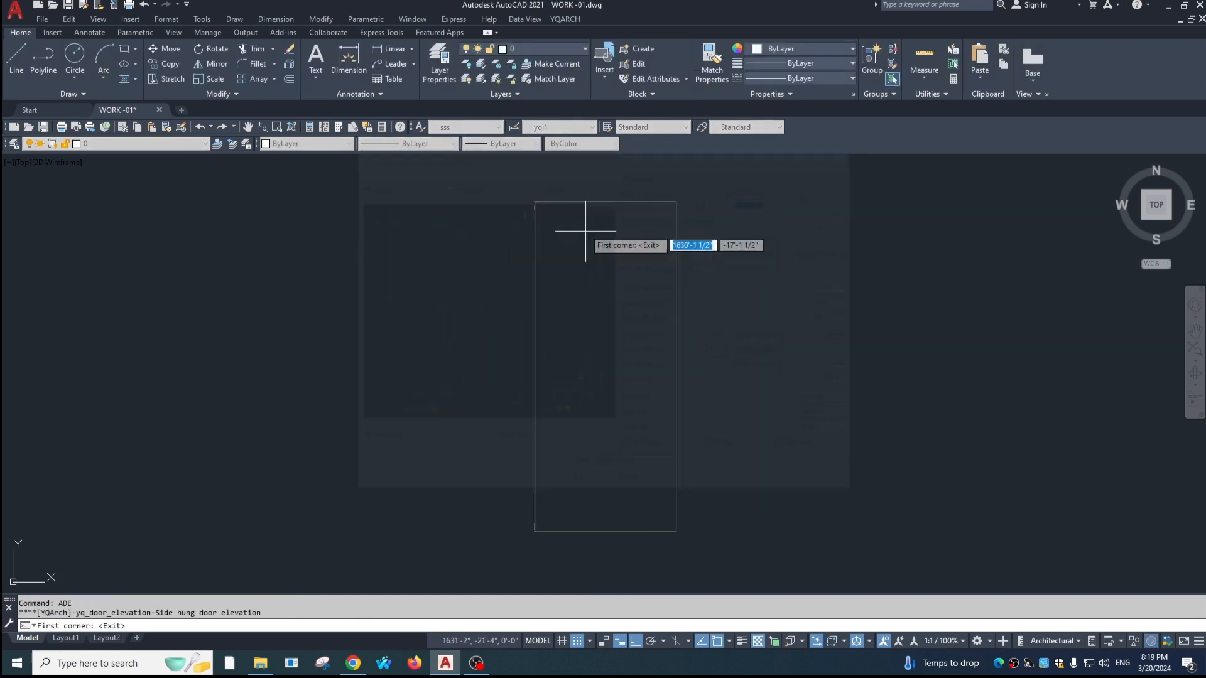
{"action": "left_click", "coordinate": [535, 201]}
{"action": "left_click", "coordinate": [678, 538]}
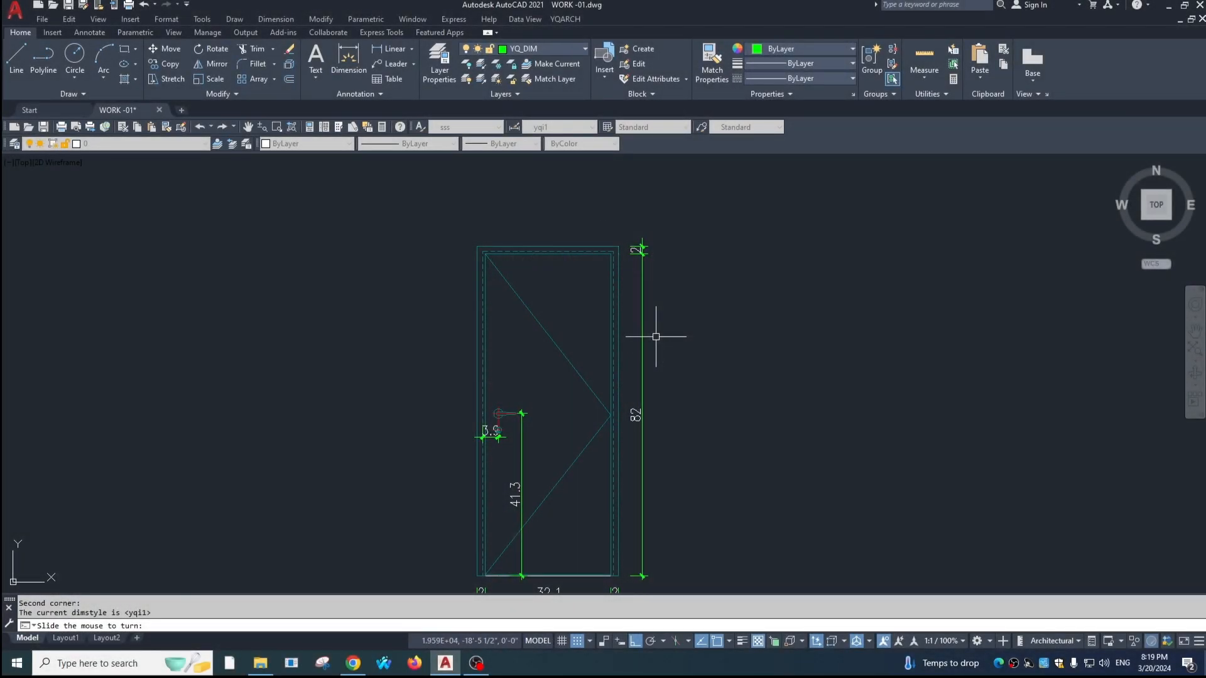
{"action": "scroll", "coordinate": [668, 358], "scroll_direction": "down", "scroll_amount": 2}
{"action": "middle_click_drag", "start_coordinate": [670, 361], "coordinate": [467, 308]}
{"action": "middle_click_drag", "start_coordinate": [622, 378], "coordinate": [480, 370]}
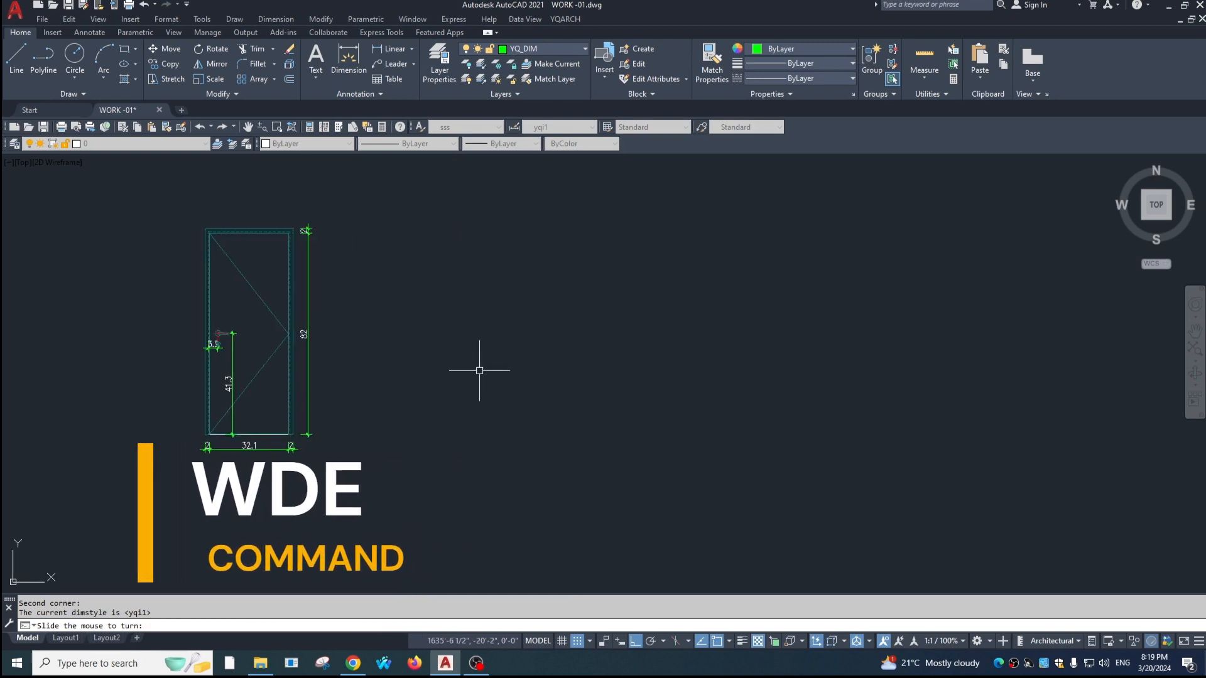
{"action": "left_click", "coordinate": [479, 370]}
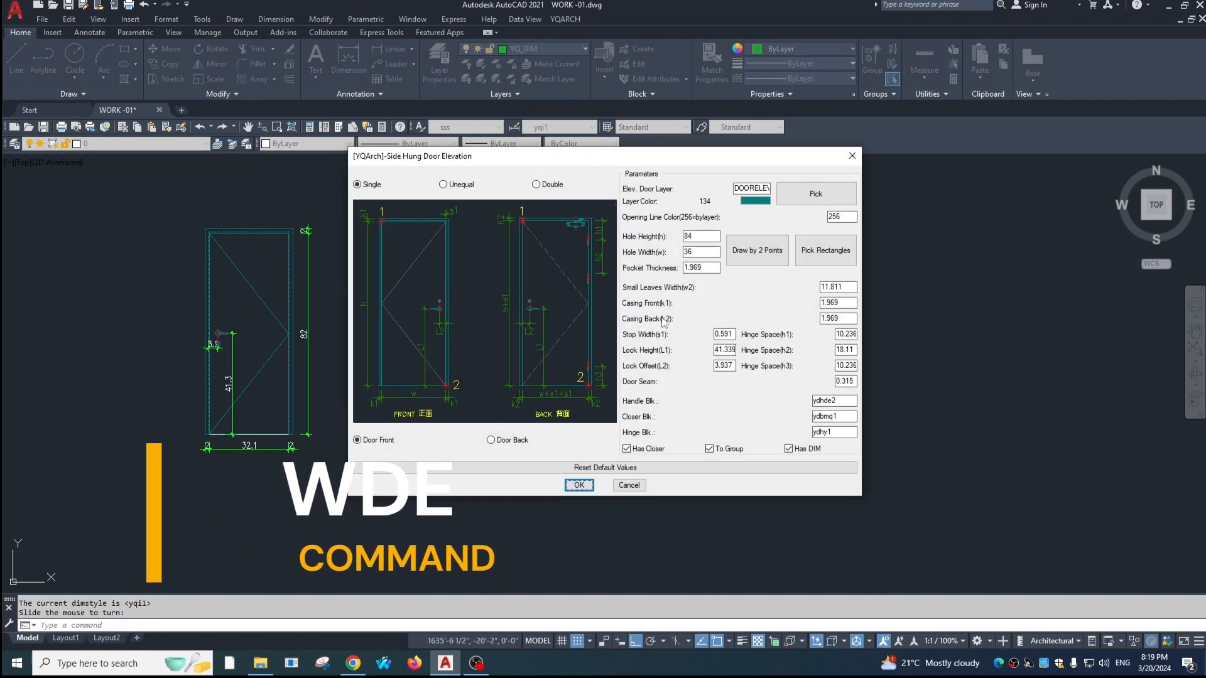
{"action": "key", "text": "Escape"}
Insert a two-sash sliding window elevation (WDE) beside the door, entering total height 60, total width 60 and unit width 30
{"action": "type", "text": "w"}
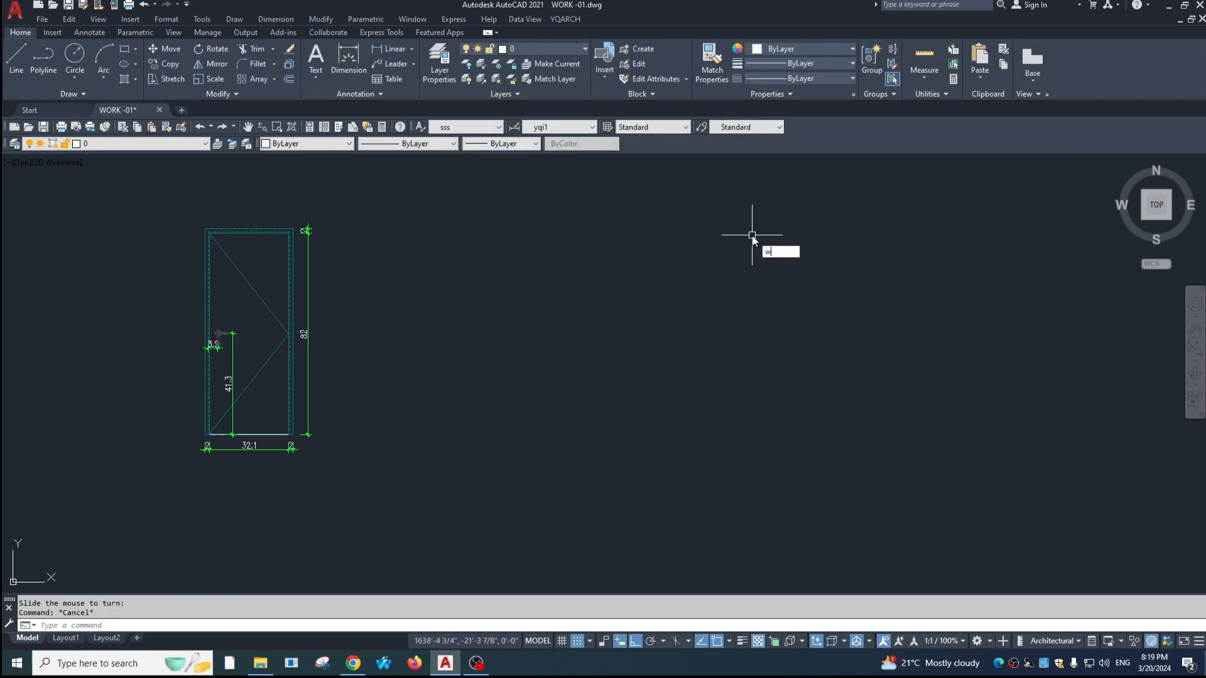
{"action": "type", "text": "de"}
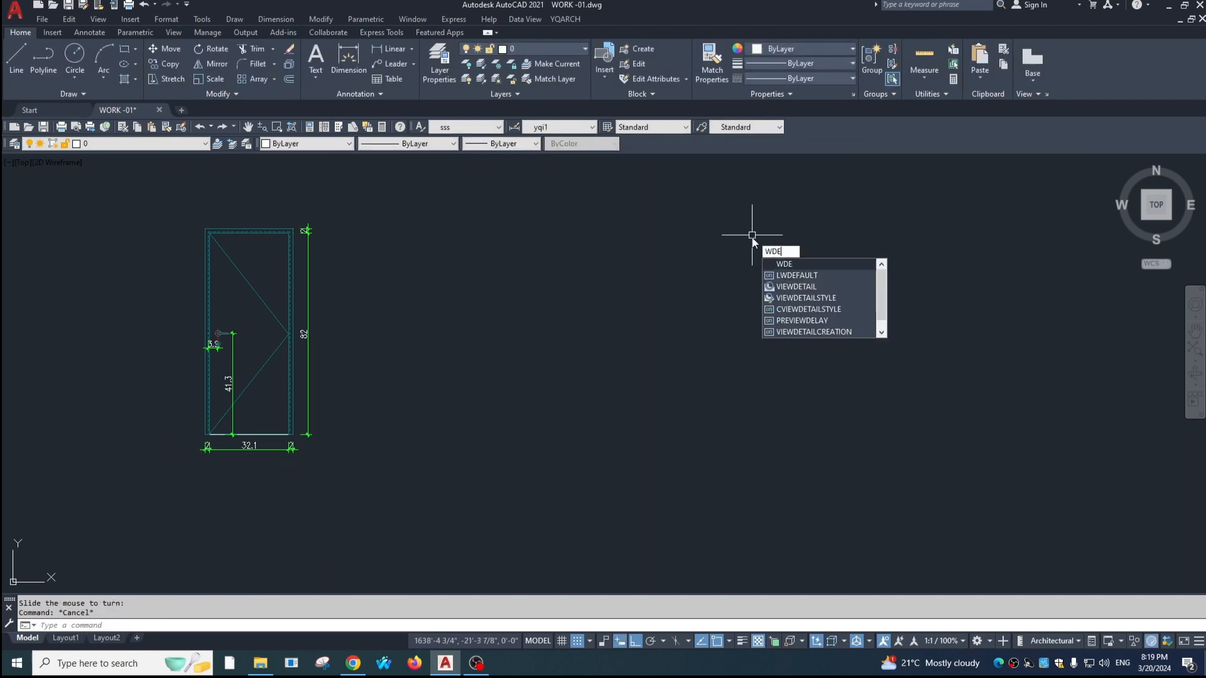
{"action": "key", "text": "Return"}
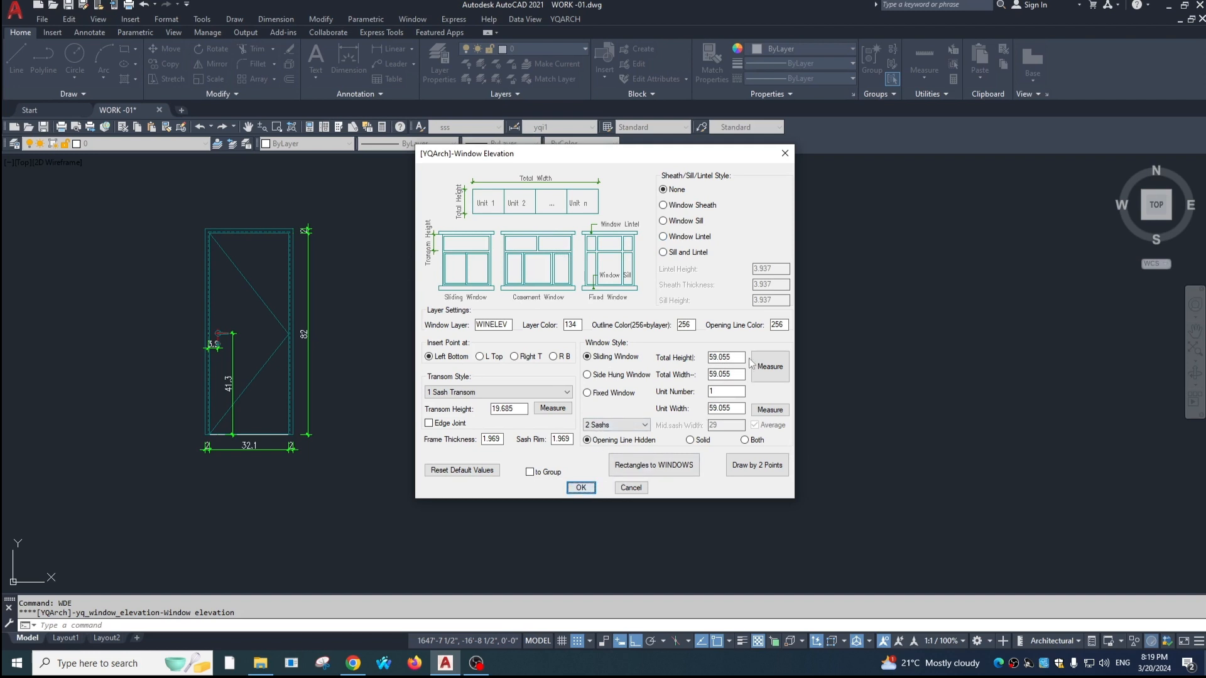
{"action": "left_click_drag", "start_coordinate": [731, 358], "coordinate": [716, 357]}
{"action": "type", "text": "60"}
{"action": "left_click_drag", "start_coordinate": [731, 375], "coordinate": [661, 389]}
{"action": "type", "text": "60"}
{"action": "left_click_drag", "start_coordinate": [737, 409], "coordinate": [672, 412]}
{"action": "type", "text": "30"}
{"action": "left_click", "coordinate": [581, 488]}
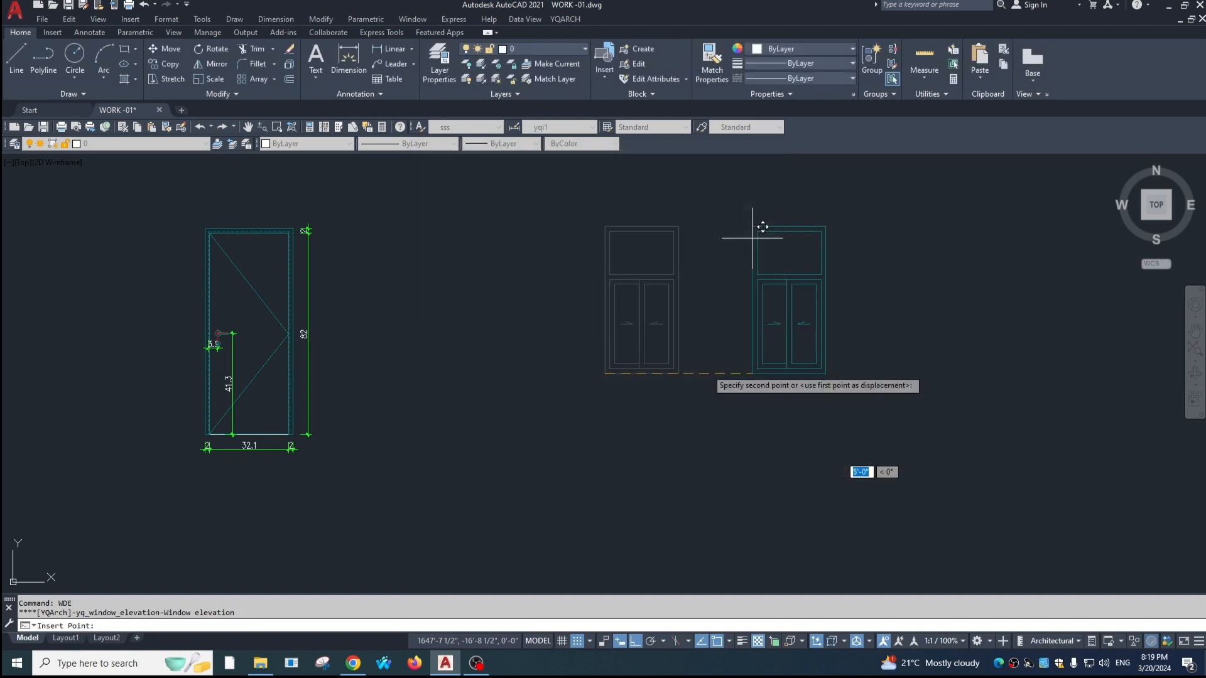
{"action": "left_click", "coordinate": [778, 434]}
Add a linear dimension below the window elevation across its overall width
{"action": "scroll", "coordinate": [873, 308], "scroll_direction": "up", "scroll_amount": 4}
{"action": "middle_click_drag", "start_coordinate": [869, 342], "coordinate": [773, 366]}
{"action": "scroll", "coordinate": [774, 377], "scroll_direction": "down", "scroll_amount": 2}
{"action": "middle_click_drag", "start_coordinate": [775, 380], "coordinate": [729, 384]}
{"action": "type", "text": "dli"}
{"action": "key", "text": "Return"}
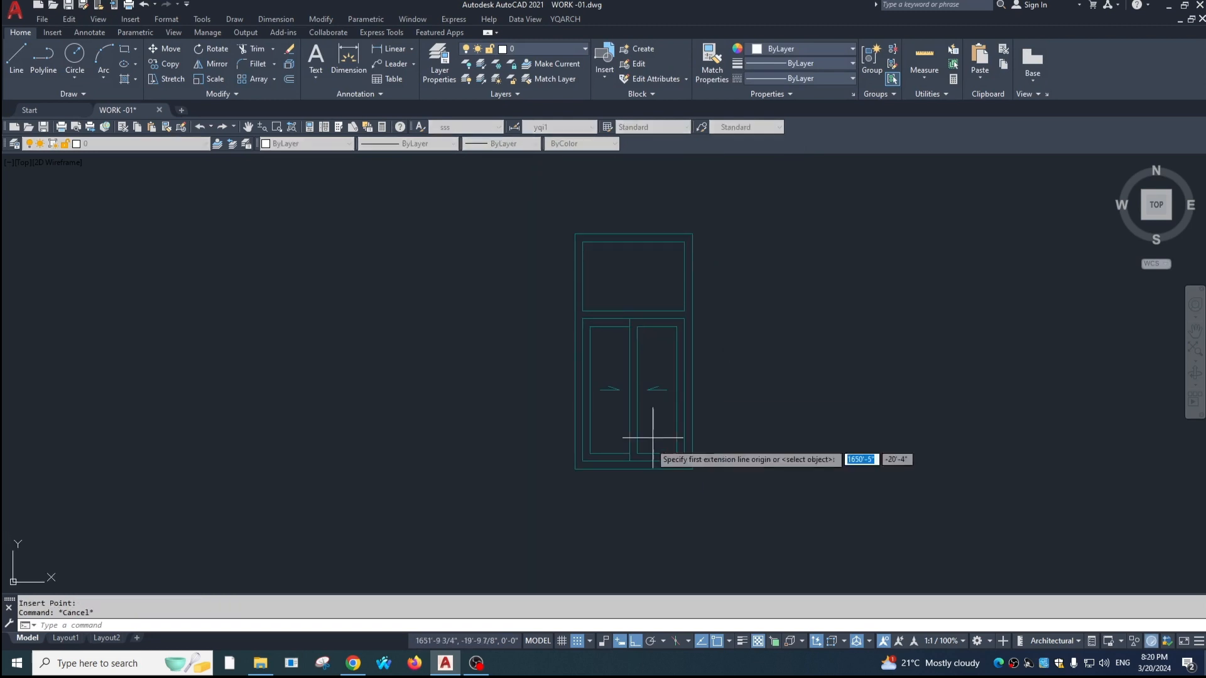
{"action": "left_click", "coordinate": [575, 469]}
{"action": "left_click", "coordinate": [692, 469]}
{"action": "left_click", "coordinate": [645, 506]}
{"action": "scroll", "coordinate": [665, 497], "scroll_direction": "up", "scroll_amount": 1}
{"action": "key", "text": "Return"}
{"action": "scroll", "coordinate": [674, 477], "scroll_direction": "down", "scroll_amount": 1}
{"action": "key", "text": "Return"}
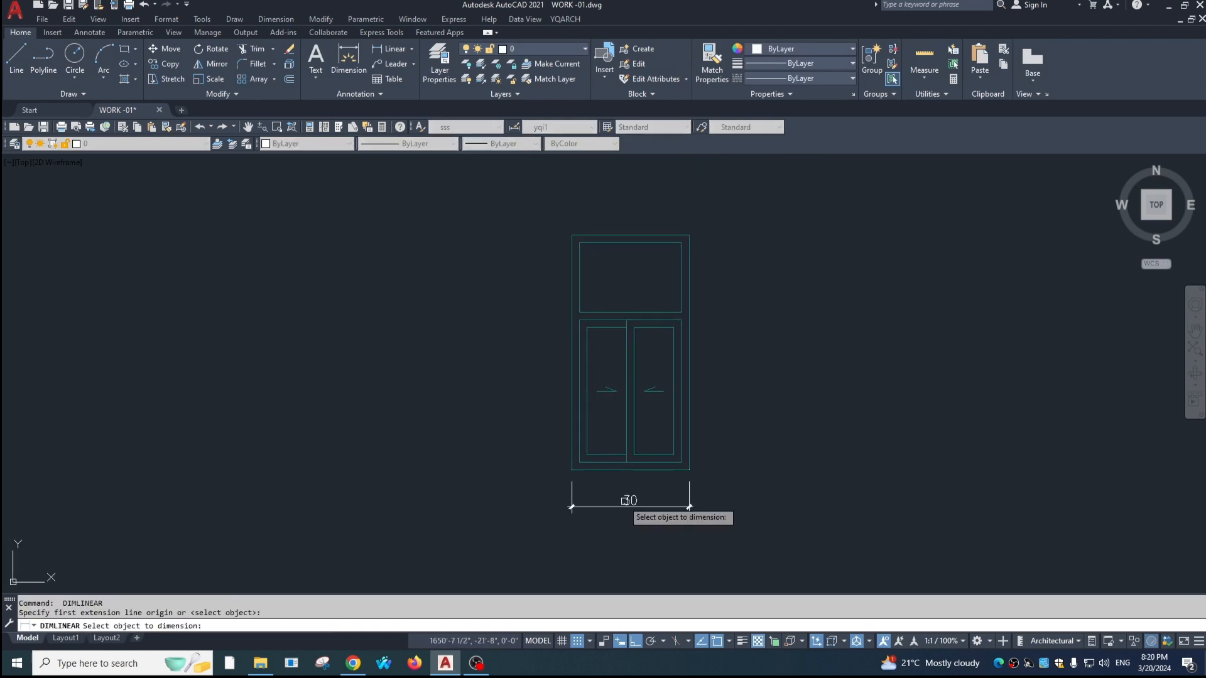
{"action": "key", "text": "Escape"}
{"action": "scroll", "coordinate": [616, 503], "scroll_direction": "up", "scroll_amount": 2}
{"action": "scroll", "coordinate": [655, 504], "scroll_direction": "down", "scroll_amount": 1}
{"action": "middle_click_drag", "start_coordinate": [654, 504], "coordinate": [639, 514]}
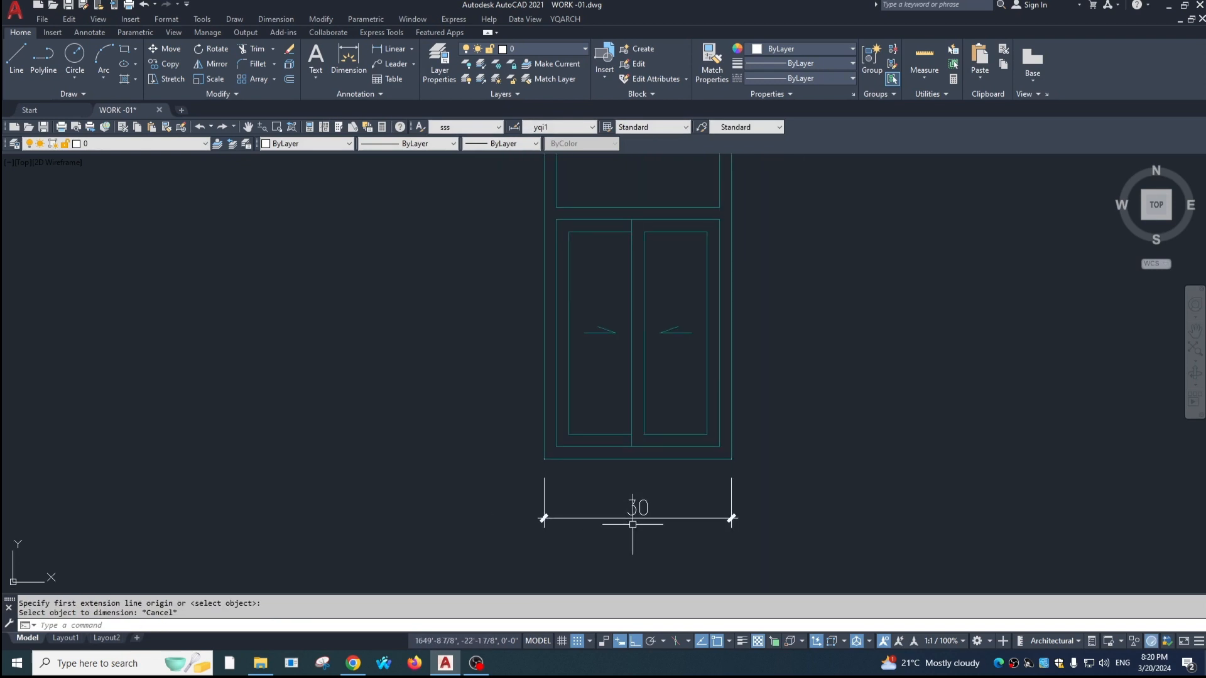
{"action": "key", "text": "Escape"}
Mirror the window elevation about its right edge, keeping the original, to form a double window
{"action": "scroll", "coordinate": [629, 507], "scroll_direction": "down", "scroll_amount": 3}
{"action": "left_click", "coordinate": [573, 322]}
{"action": "left_click", "coordinate": [713, 533]}
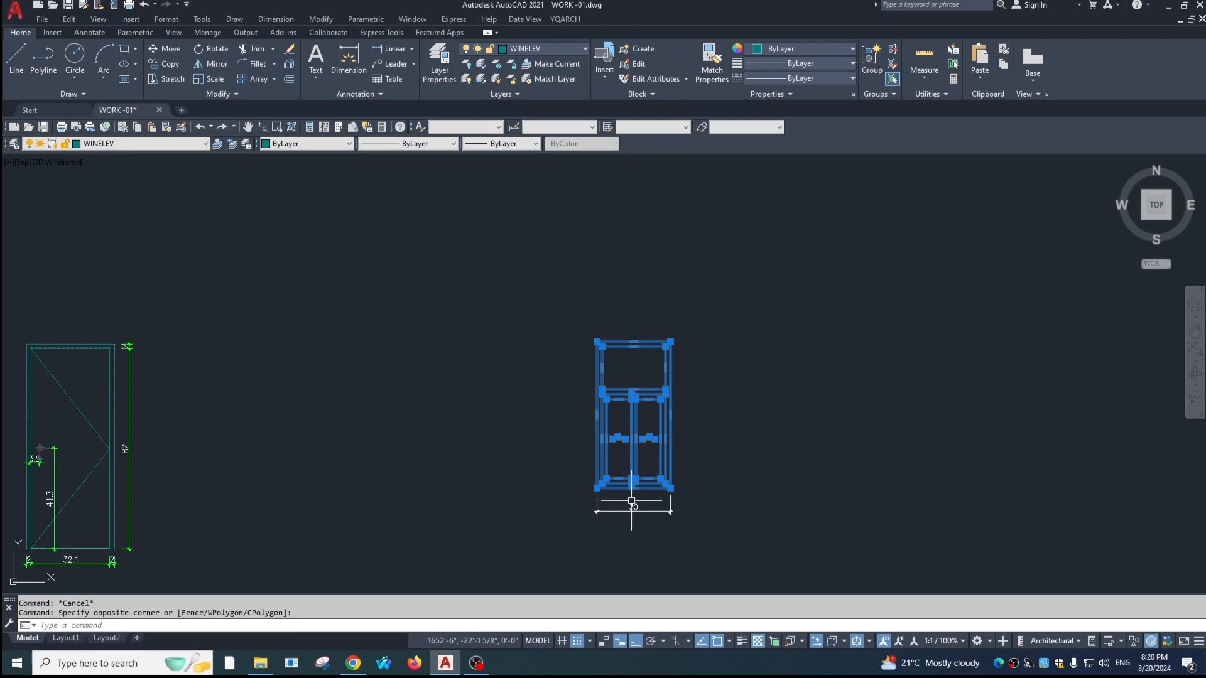
{"action": "type", "text": "mi"}
{"action": "key", "text": "Return"}
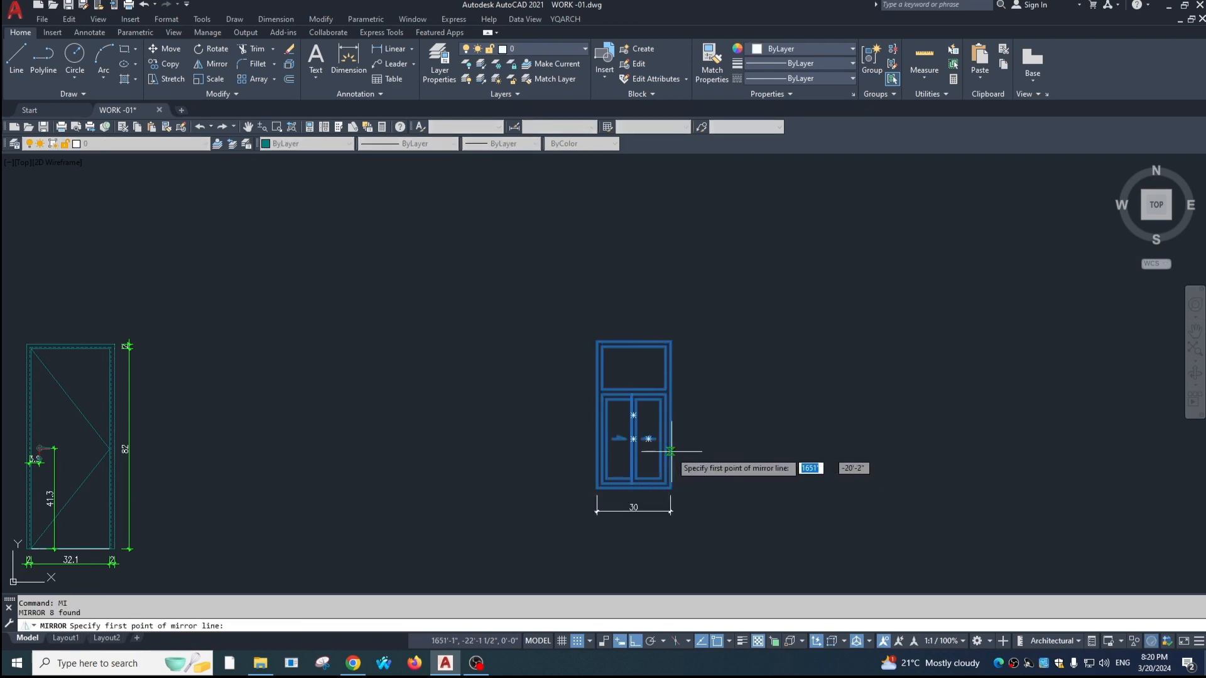
{"action": "left_click", "coordinate": [671, 465]}
{"action": "left_click", "coordinate": [698, 295]}
{"action": "key", "text": "Escape"}
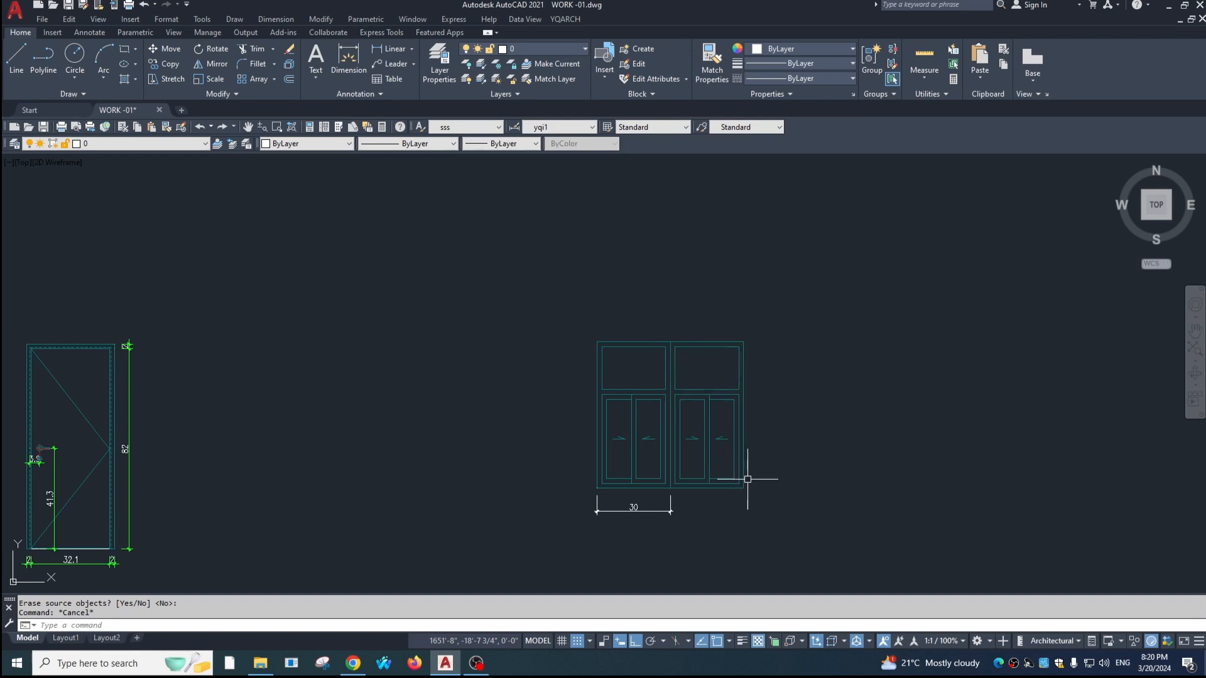
{"action": "key", "text": "Escape"}
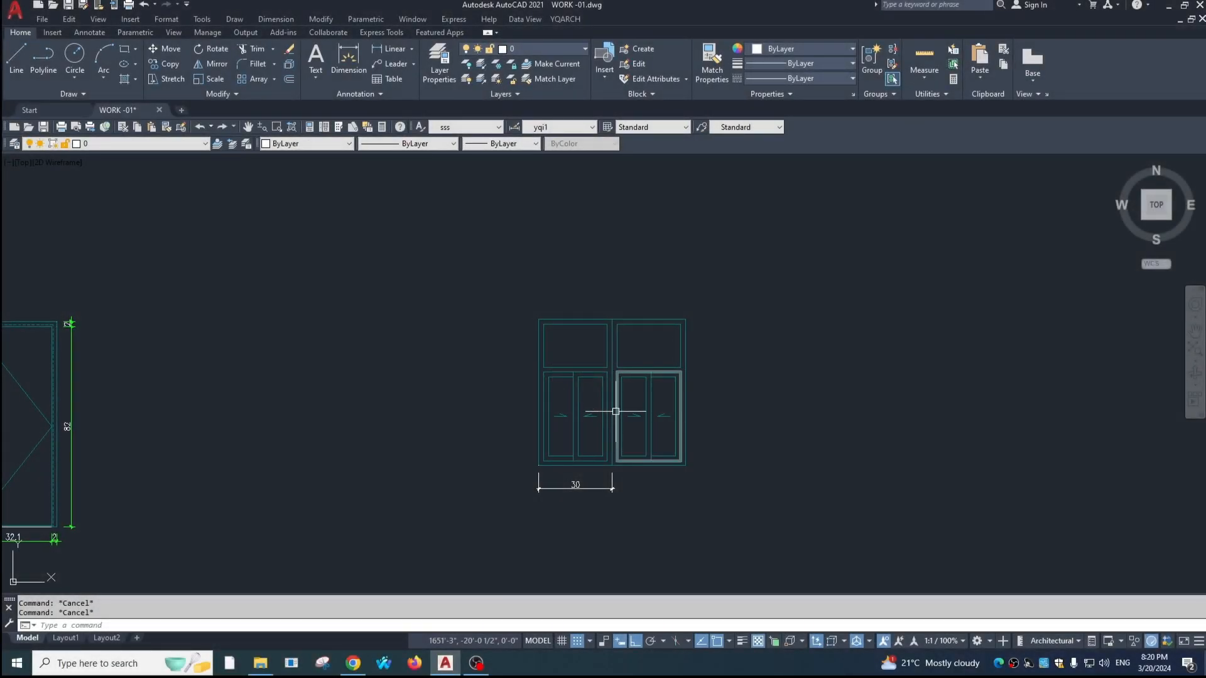
Start an arc-staircase plan with LTA, entering outside radius 60, inside radius 46 and tread width 12
{"action": "type", "text": "lta"}
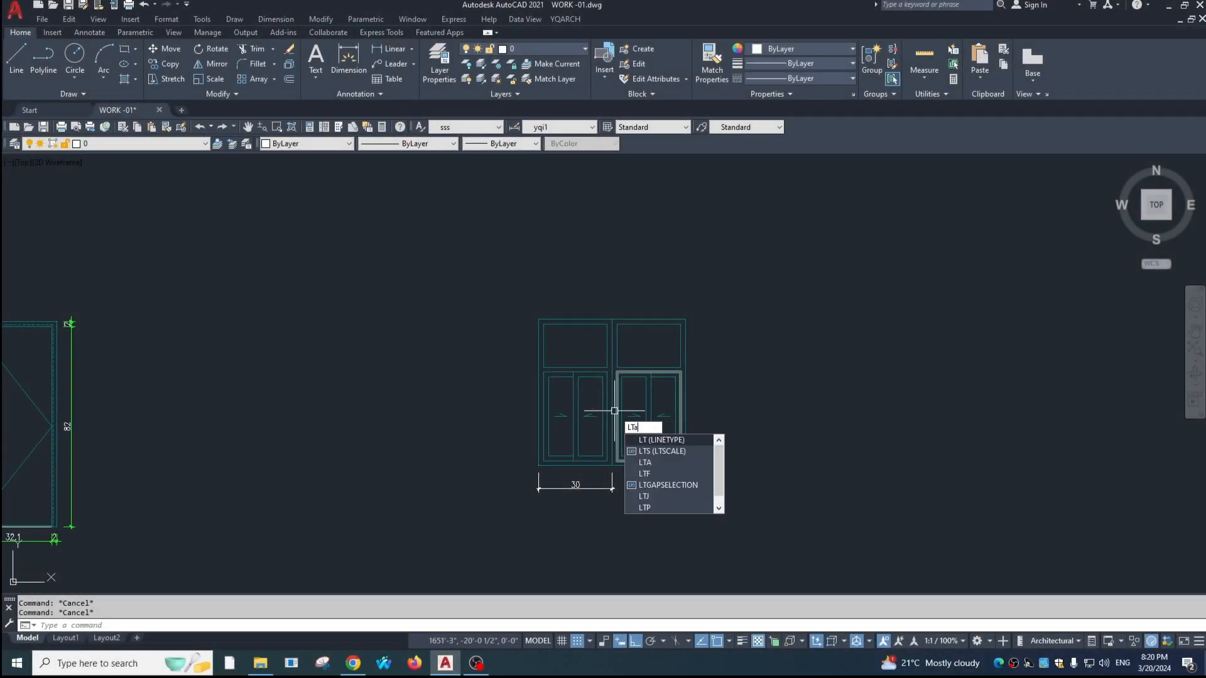
{"action": "key", "text": "Return"}
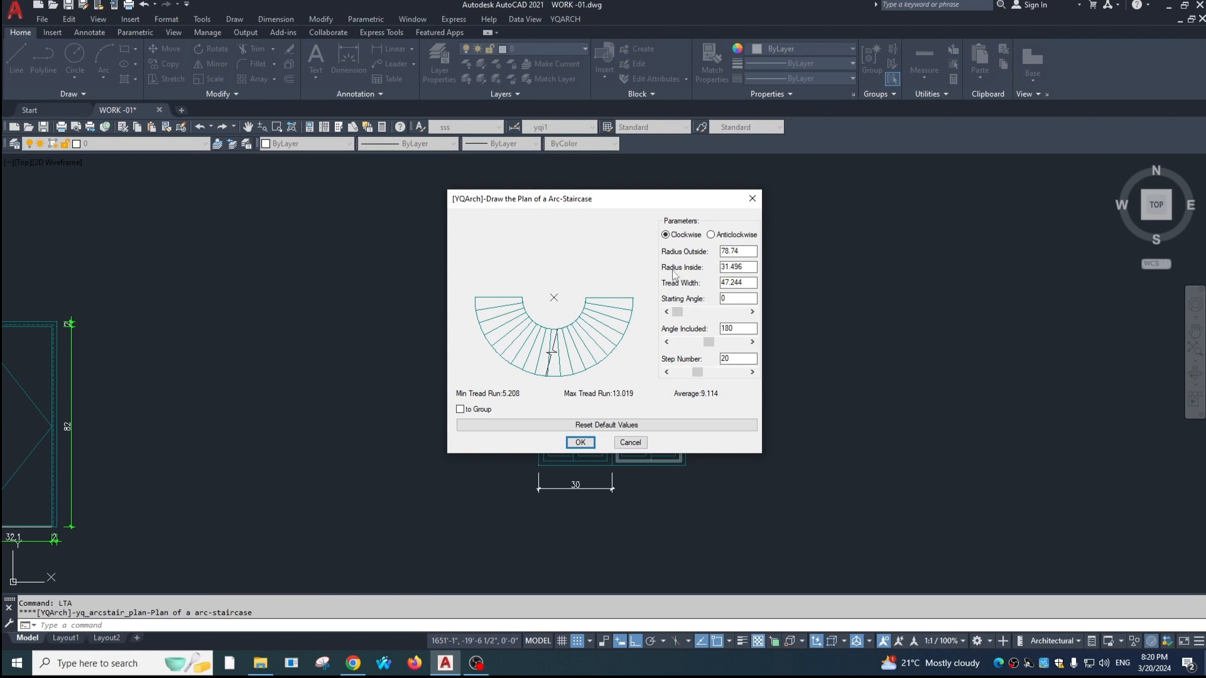
{"action": "double_click", "coordinate": [747, 252]}
{"action": "type", "text": "60"}
{"action": "key", "text": "Tab"}
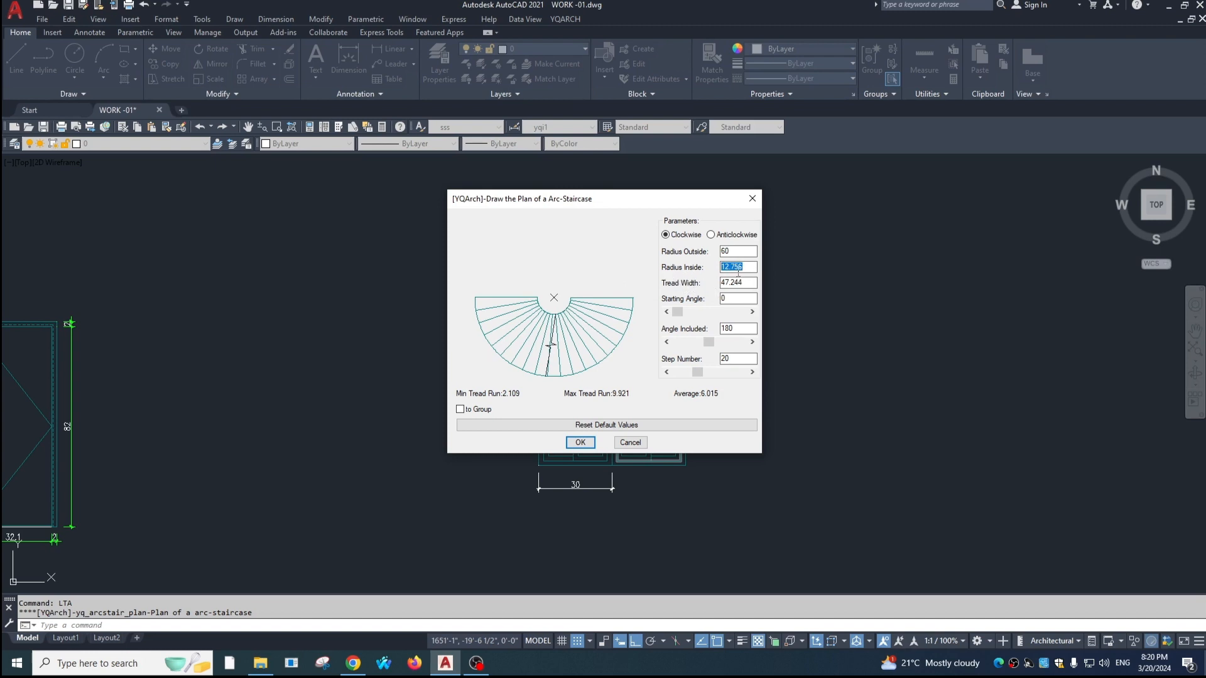
{"action": "type", "text": "46"}
{"action": "left_click", "coordinate": [740, 284]}
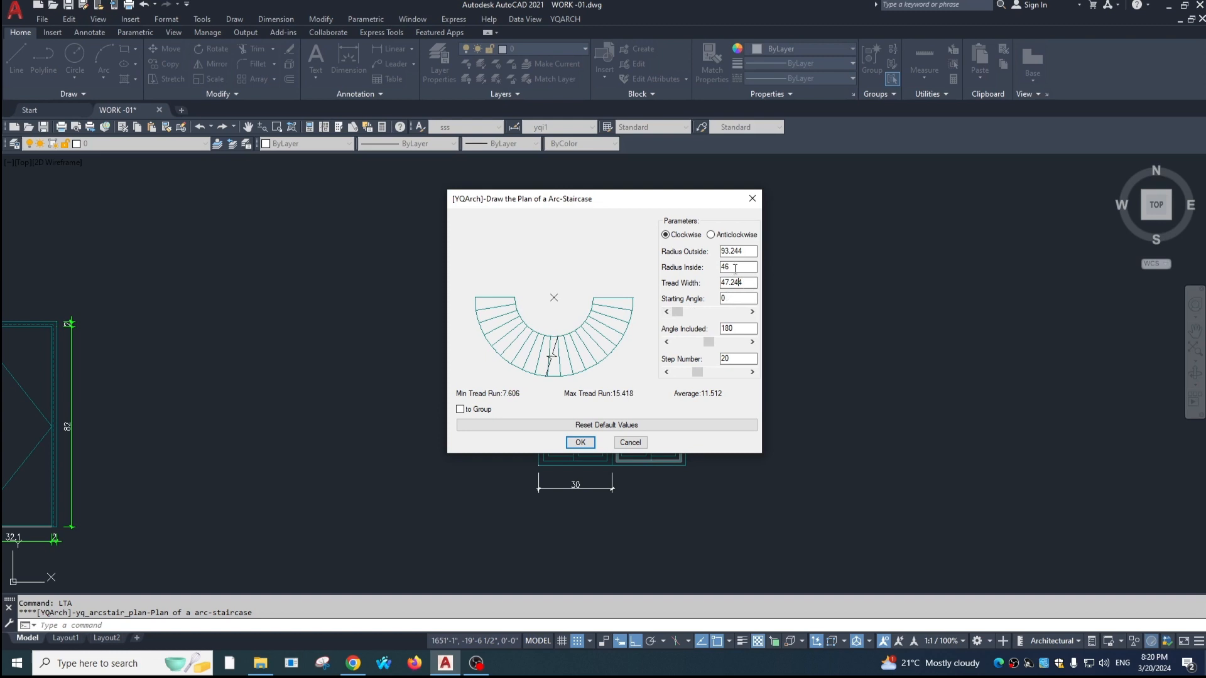
{"action": "left_click_drag", "start_coordinate": [750, 283], "coordinate": [663, 300]}
{"action": "type", "text": "12"}
Set the arc-staircase's included angle to 160 and its step number to 25
{"action": "left_click_drag", "start_coordinate": [741, 329], "coordinate": [708, 340]}
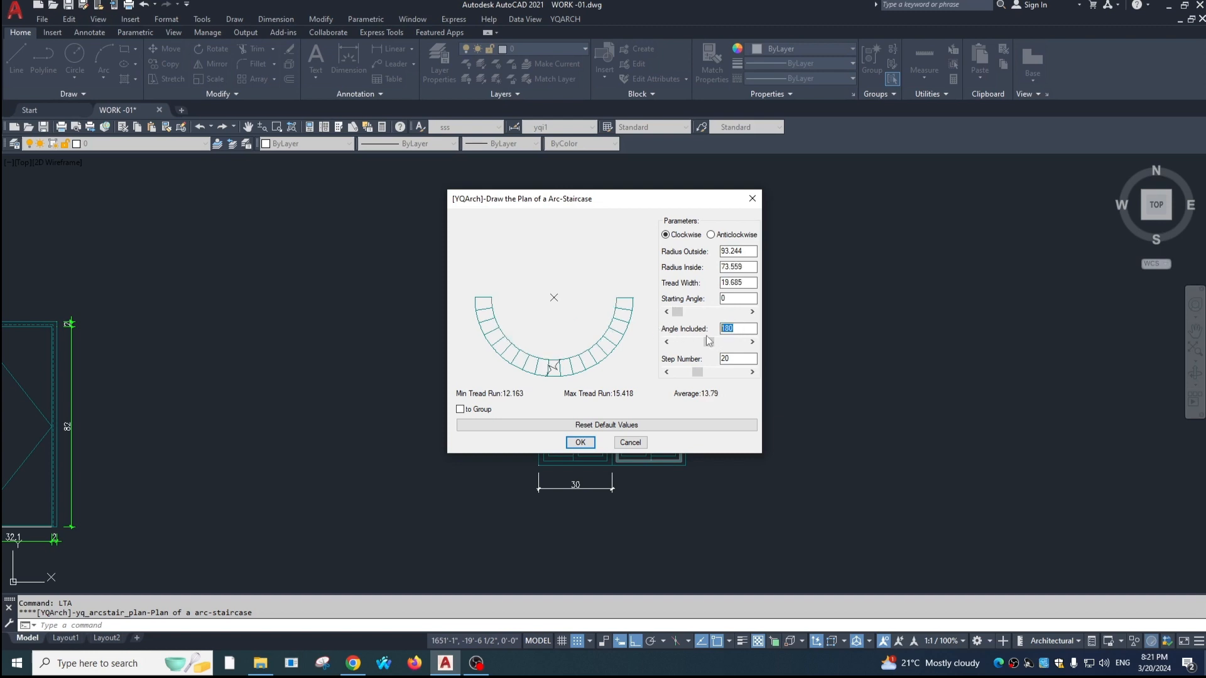
{"action": "type", "text": "160"}
{"action": "key", "text": "Return"}
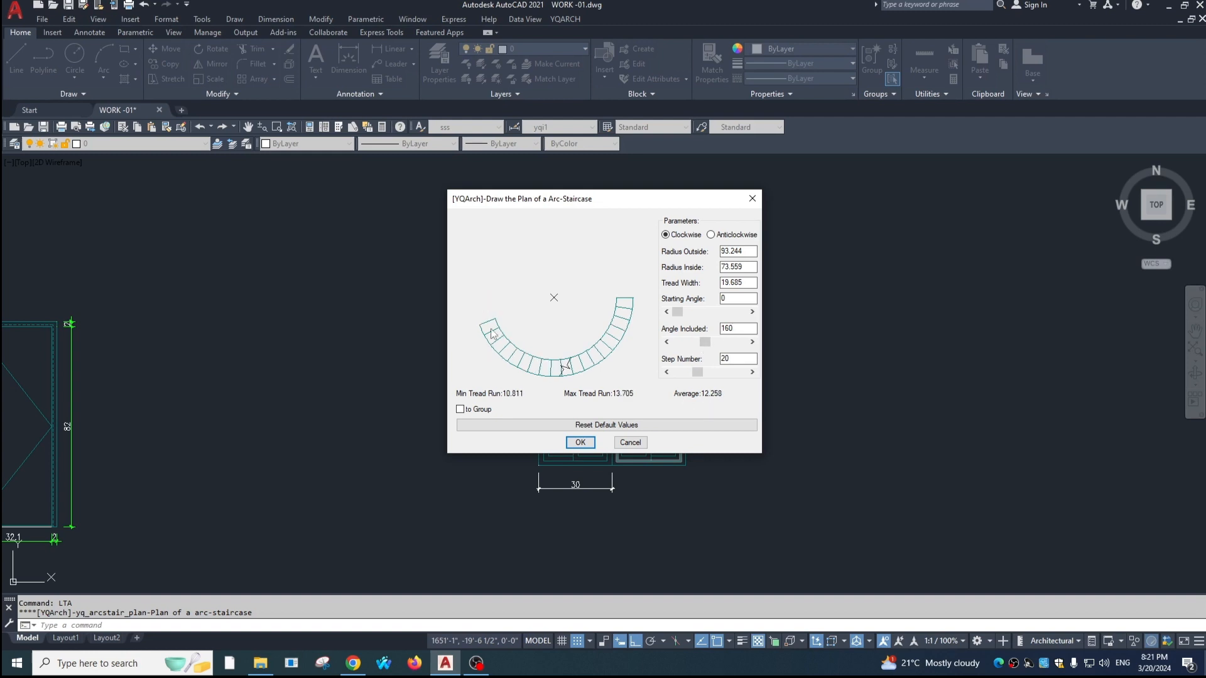
{"action": "left_click", "coordinate": [697, 372]}
{"action": "type", "text": "10"}
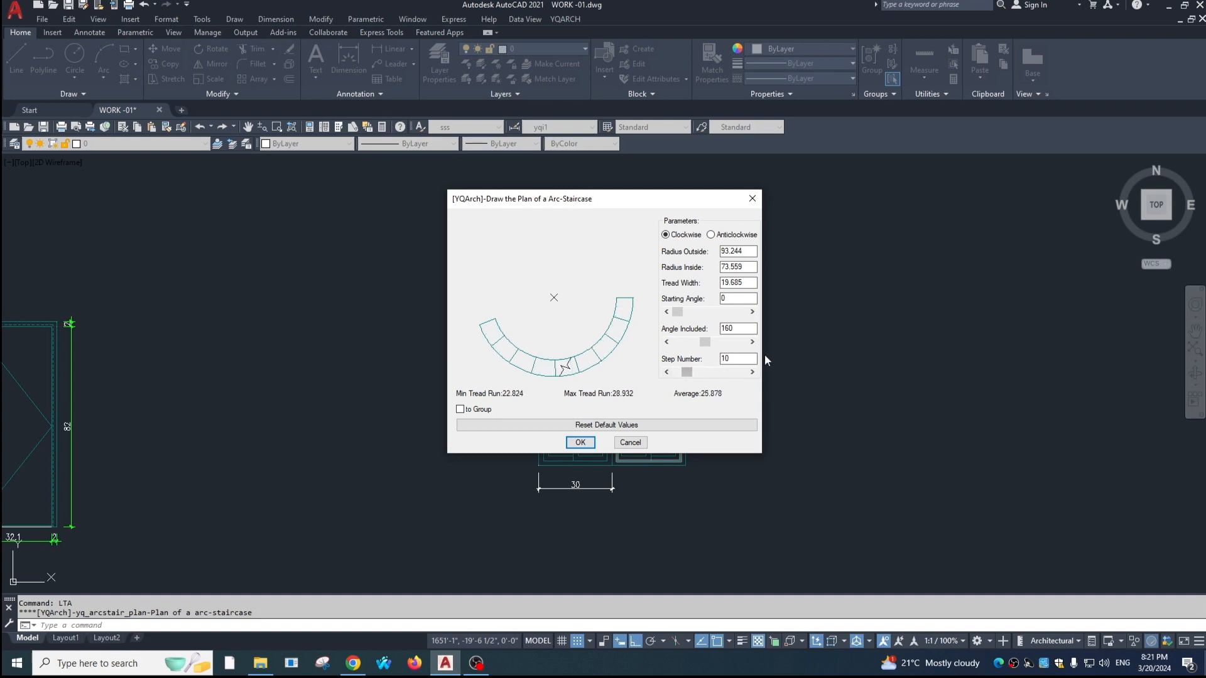
{"action": "key", "text": "BackSpace"}
{"action": "key", "text": "BackSpace"}
{"action": "type", "text": "25"}
Accept the arc-staircase settings and place the plan to the right of the double window elevation
{"action": "left_click", "coordinate": [581, 439]}
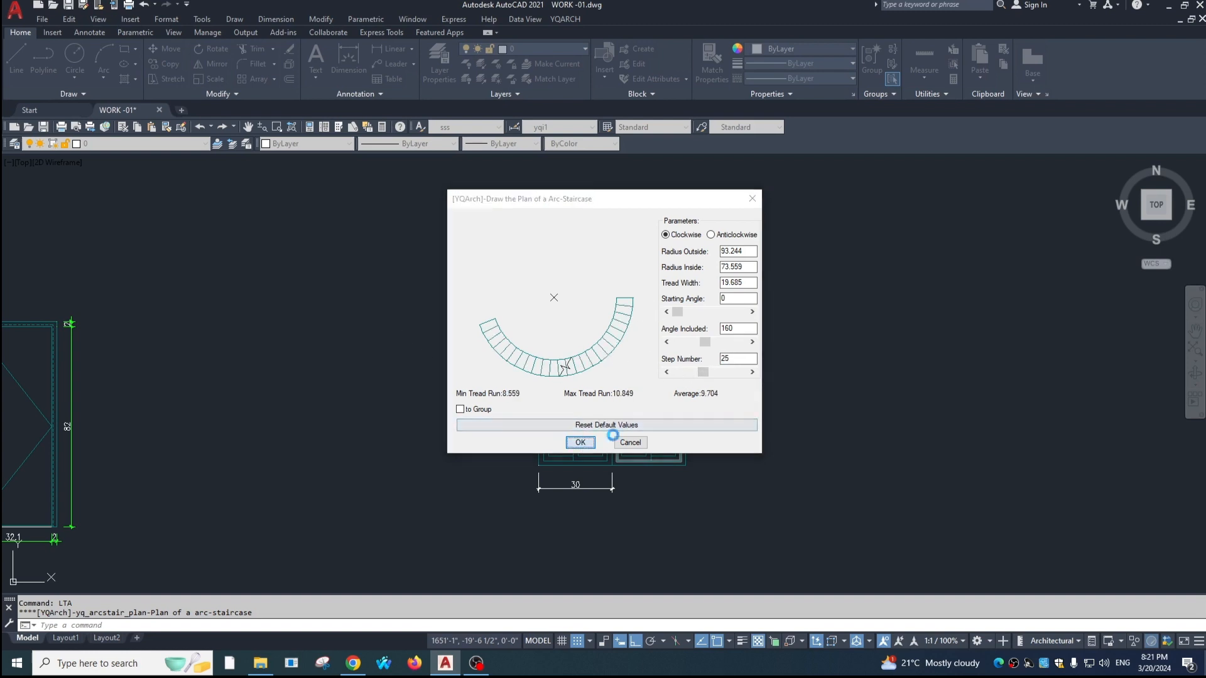
{"action": "scroll", "coordinate": [664, 330], "scroll_direction": "down", "scroll_amount": 4}
{"action": "middle_click_drag", "start_coordinate": [665, 331], "coordinate": [508, 282]}
{"action": "left_click", "coordinate": [698, 334]}
{"action": "key", "text": "Escape"}
{"action": "scroll", "coordinate": [698, 334], "scroll_direction": "up", "scroll_amount": 4}
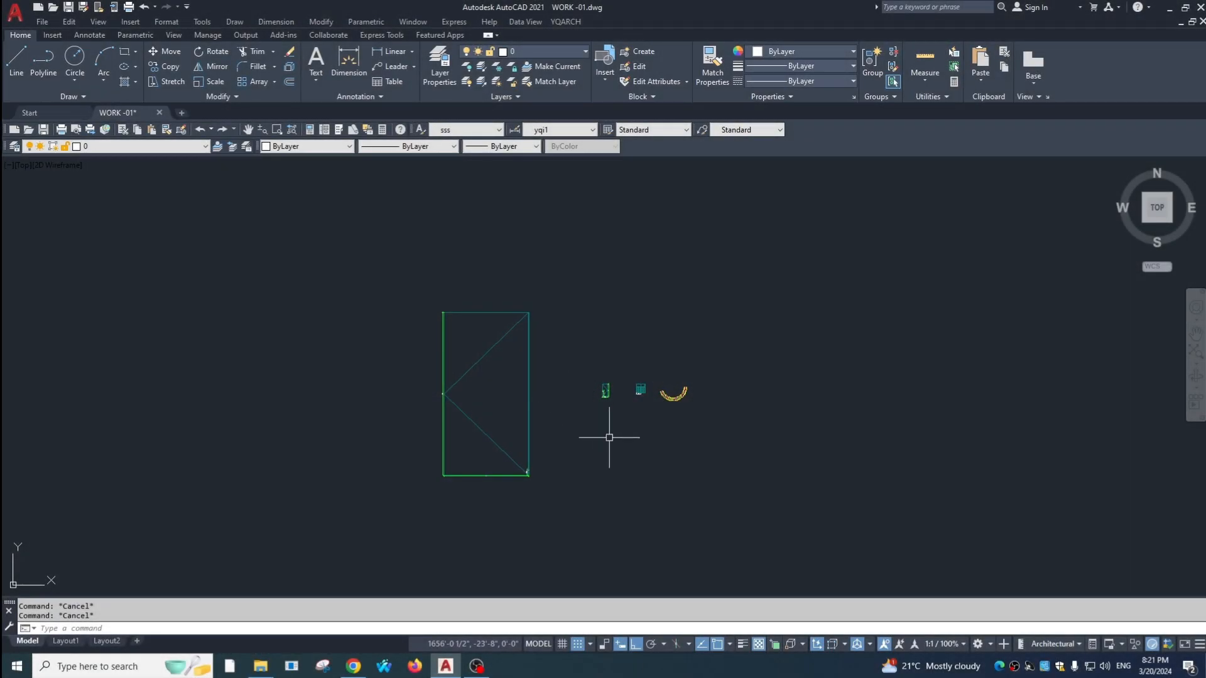
Replace the "o.h.w.t." heading in the floor plan's corner room with "lift", keeping the size text on its own line
{"action": "scroll", "coordinate": [609, 437], "scroll_direction": "down", "scroll_amount": 10}
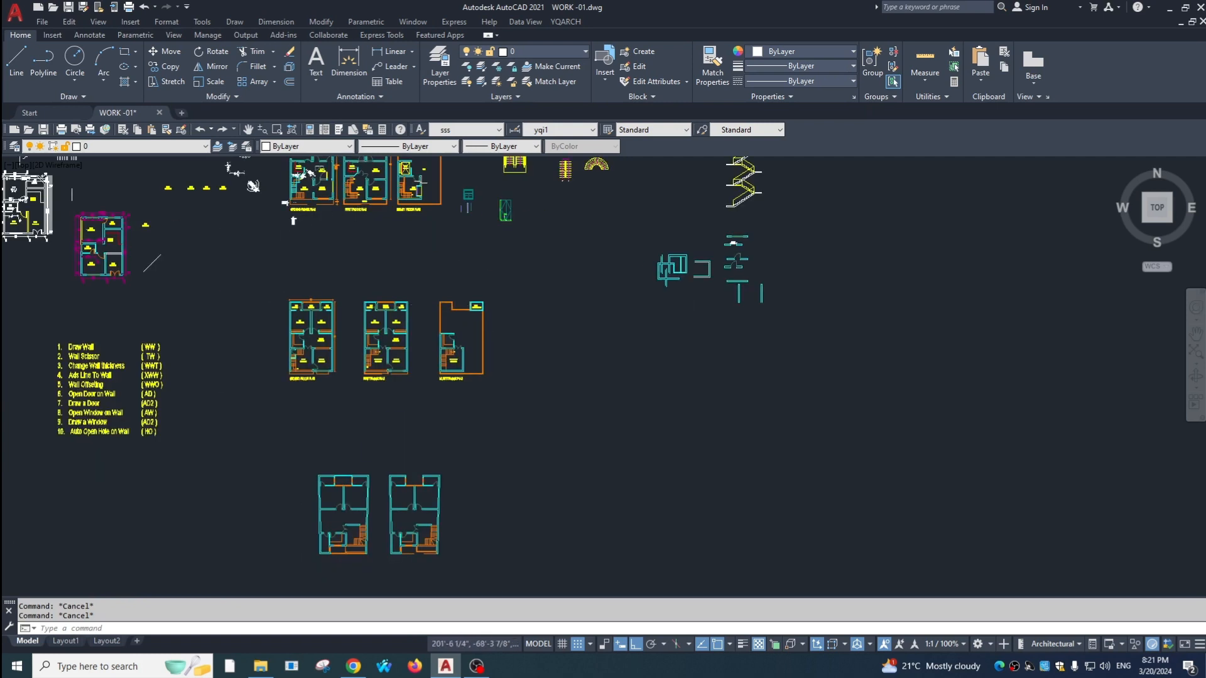
{"action": "scroll", "coordinate": [440, 319], "scroll_direction": "up", "scroll_amount": 5}
{"action": "scroll", "coordinate": [565, 377], "scroll_direction": "down", "scroll_amount": 1}
{"action": "mouse_move", "coordinate": [644, 446]}
{"action": "middle_mouse_down"}
{"action": "mouse_move", "coordinate": [619, 402]}
{"action": "mouse_move", "coordinate": [595, 263]}
{"action": "mouse_move", "coordinate": [637, 443]}
{"action": "mouse_move", "coordinate": [688, 422]}
{"action": "middle_mouse_up"}
{"action": "middle_click_drag", "start_coordinate": [619, 371], "coordinate": [612, 428]}
{"action": "mouse_move", "coordinate": [358, 398]}
{"action": "middle_mouse_down"}
{"action": "mouse_move", "coordinate": [584, 433]}
{"action": "mouse_move", "coordinate": [429, 513]}
{"action": "middle_mouse_up"}
{"action": "scroll", "coordinate": [837, 258], "scroll_direction": "up", "scroll_amount": 2}
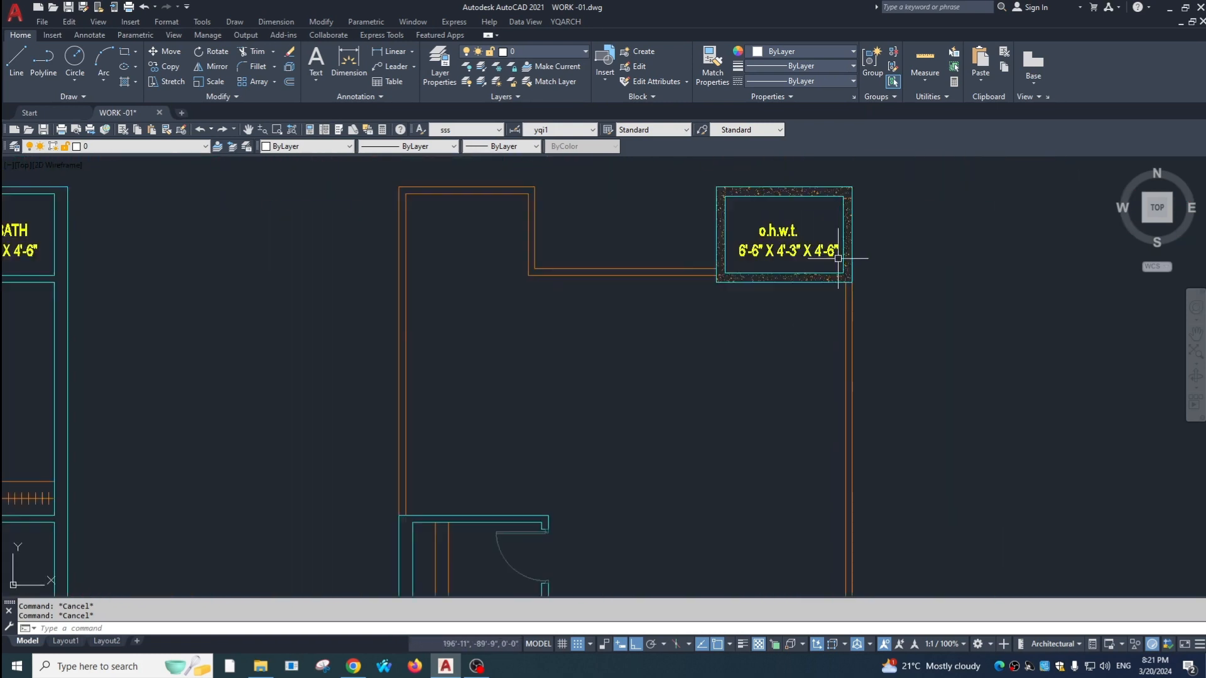
{"action": "scroll", "coordinate": [837, 258], "scroll_direction": "up", "scroll_amount": 3}
{"action": "left_click", "coordinate": [653, 294]}
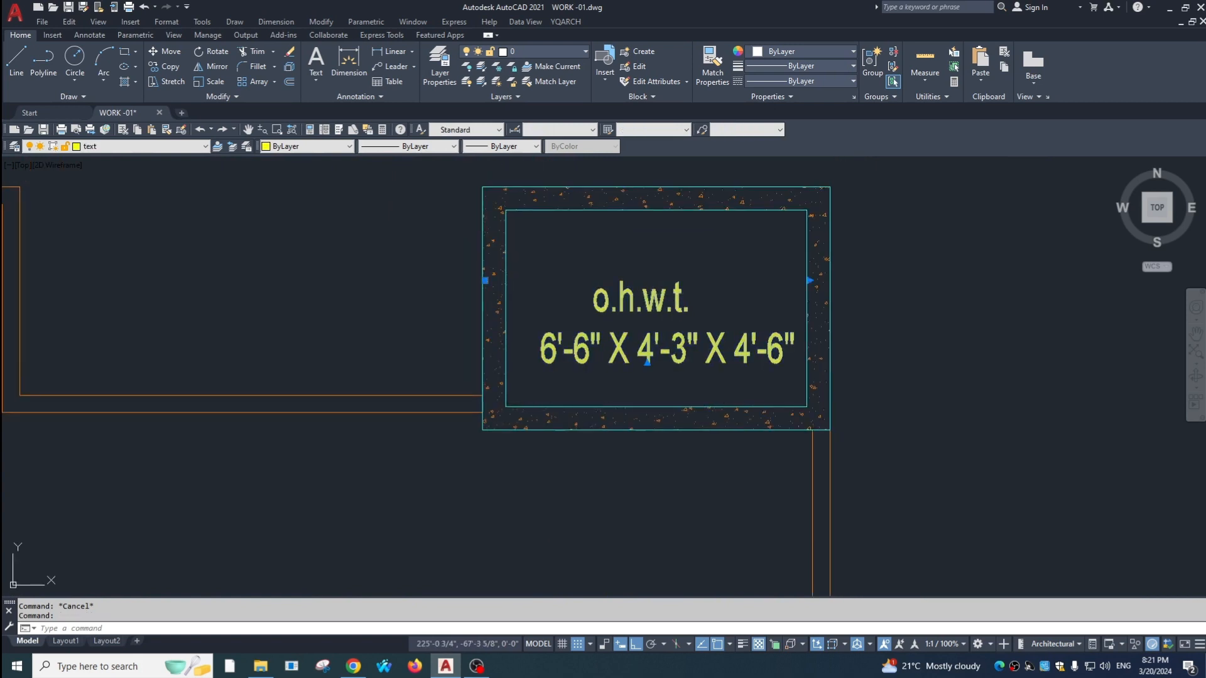
{"action": "double_click", "coordinate": [648, 319]}
{"action": "triple_click", "coordinate": [656, 307]}
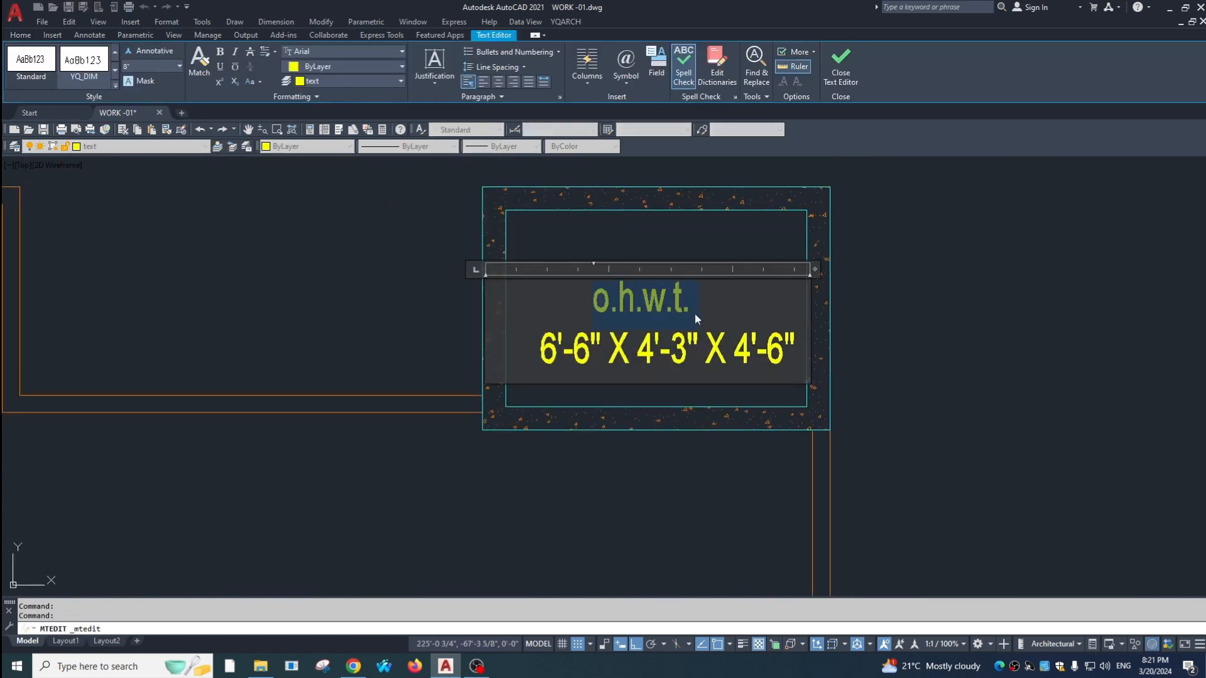
{"action": "type", "text": "lift6'-6\" X 4'-3\" X"}
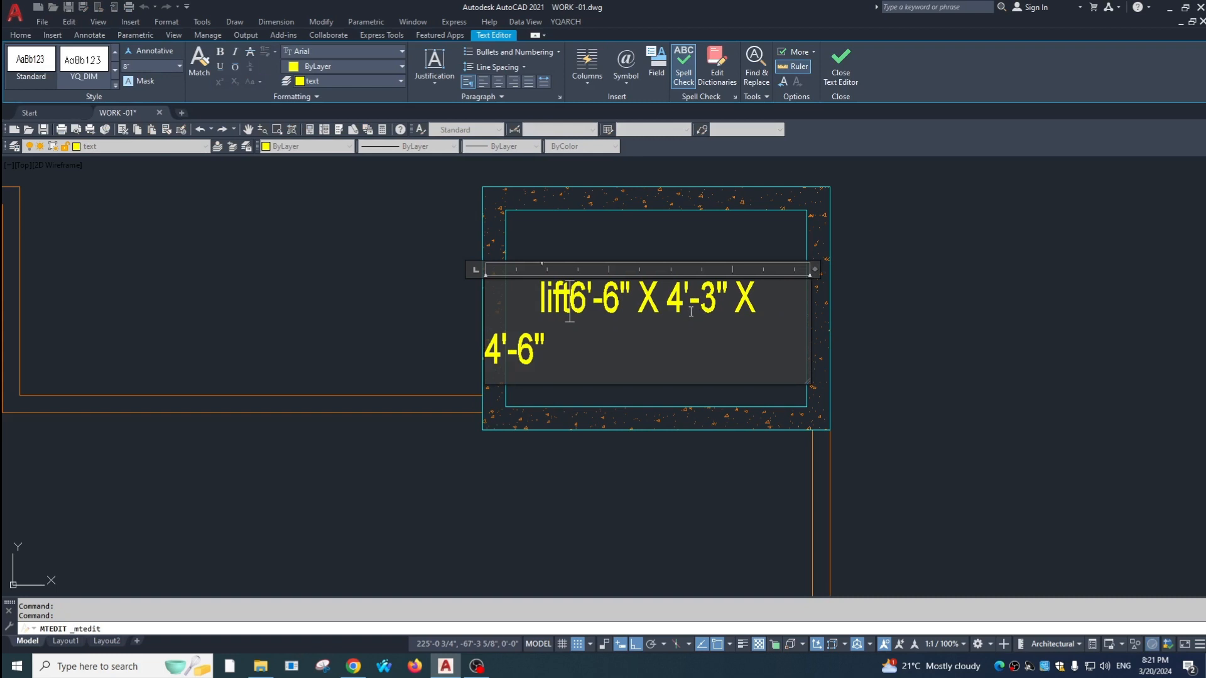
{"action": "key", "text": "Return"}
{"action": "left_click", "coordinate": [809, 439]}
{"action": "scroll", "coordinate": [494, 298], "scroll_direction": "down", "scroll_amount": 2}
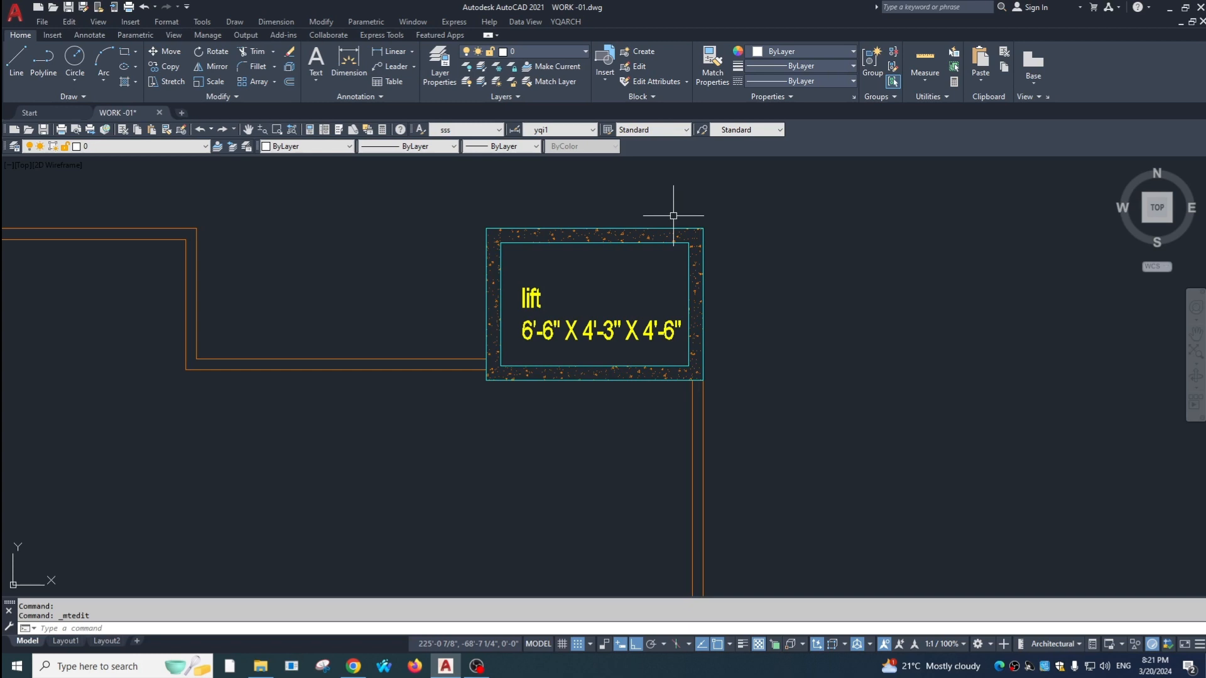
Insert a lift plan with DTJ across the lift room's opposite inner corners, picking the upper wall line for the counterweight
{"action": "type", "text": "DT"}
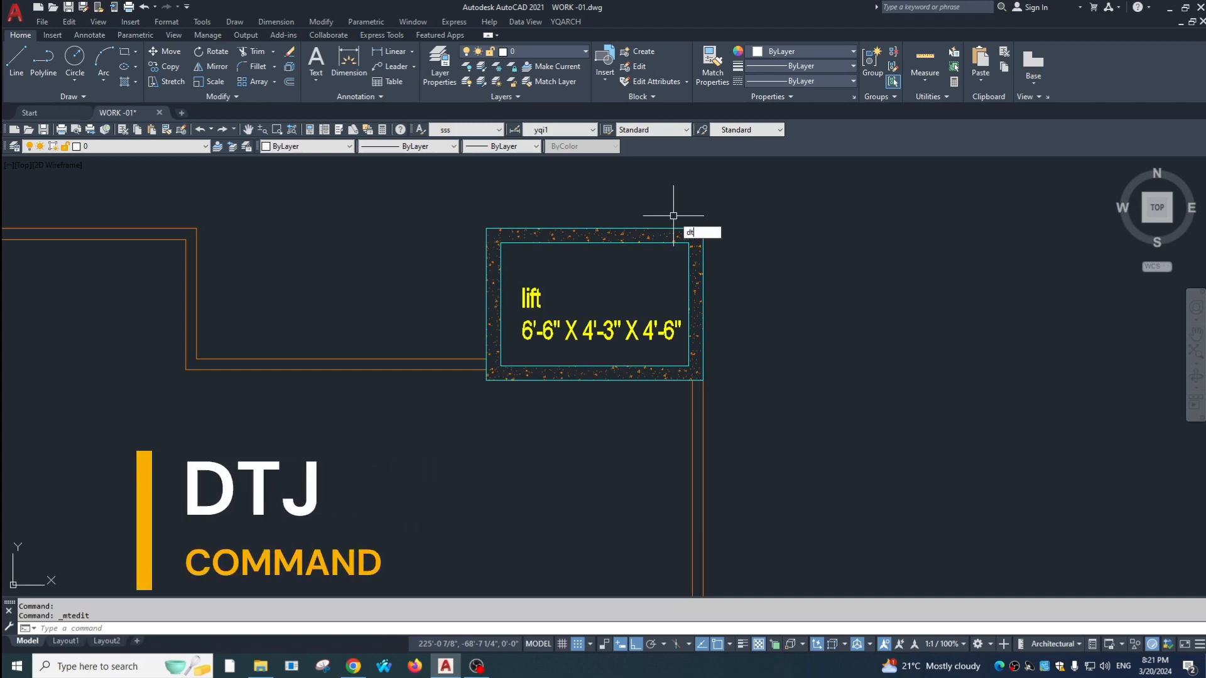
{"action": "type", "text": "J"}
{"action": "key", "text": "Return"}
{"action": "left_click", "coordinate": [688, 243]}
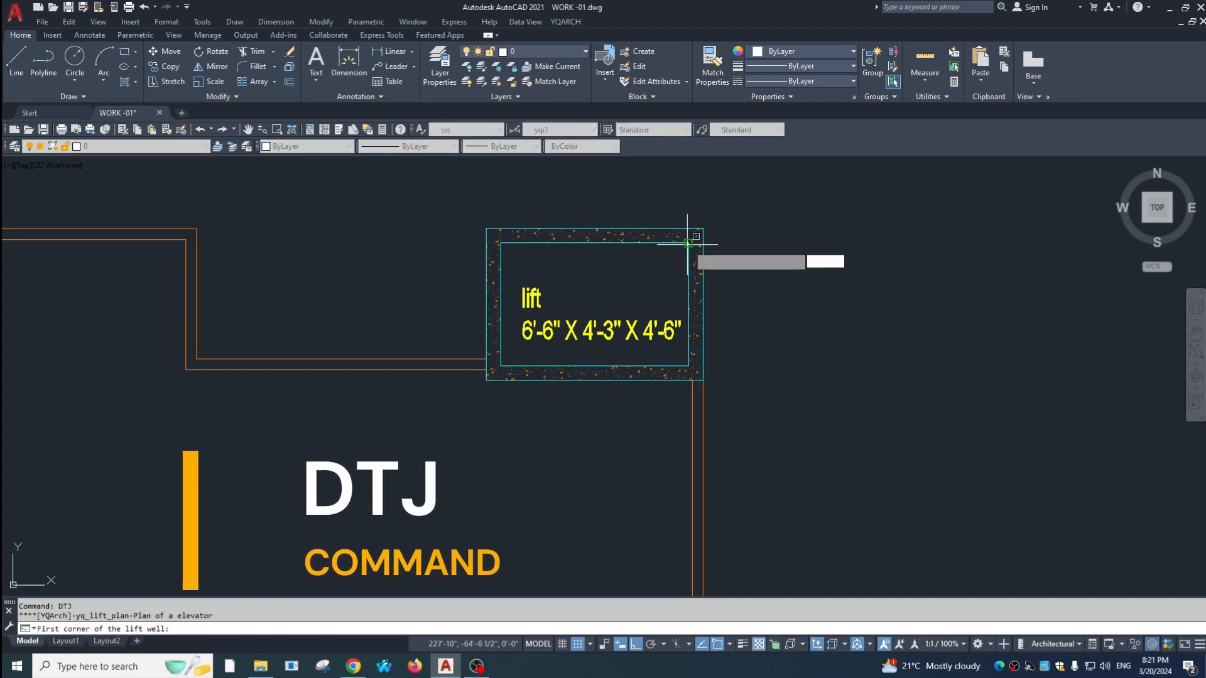
{"action": "left_click", "coordinate": [501, 366]}
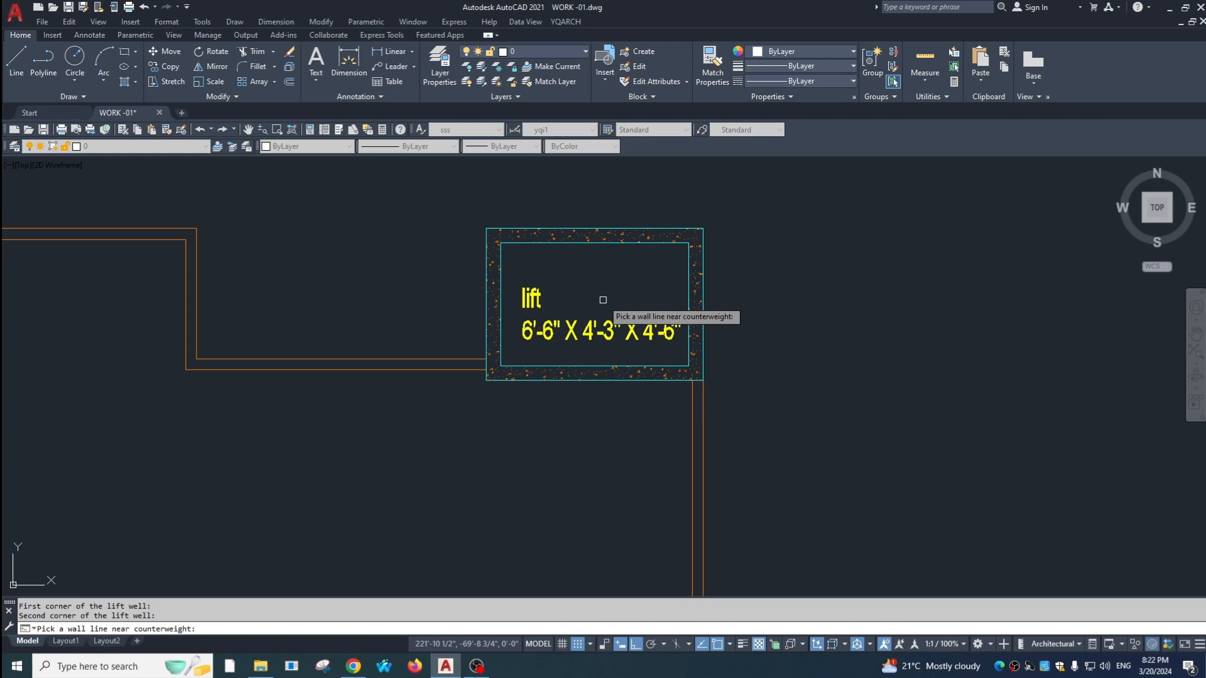
{"action": "left_click", "coordinate": [597, 241]}
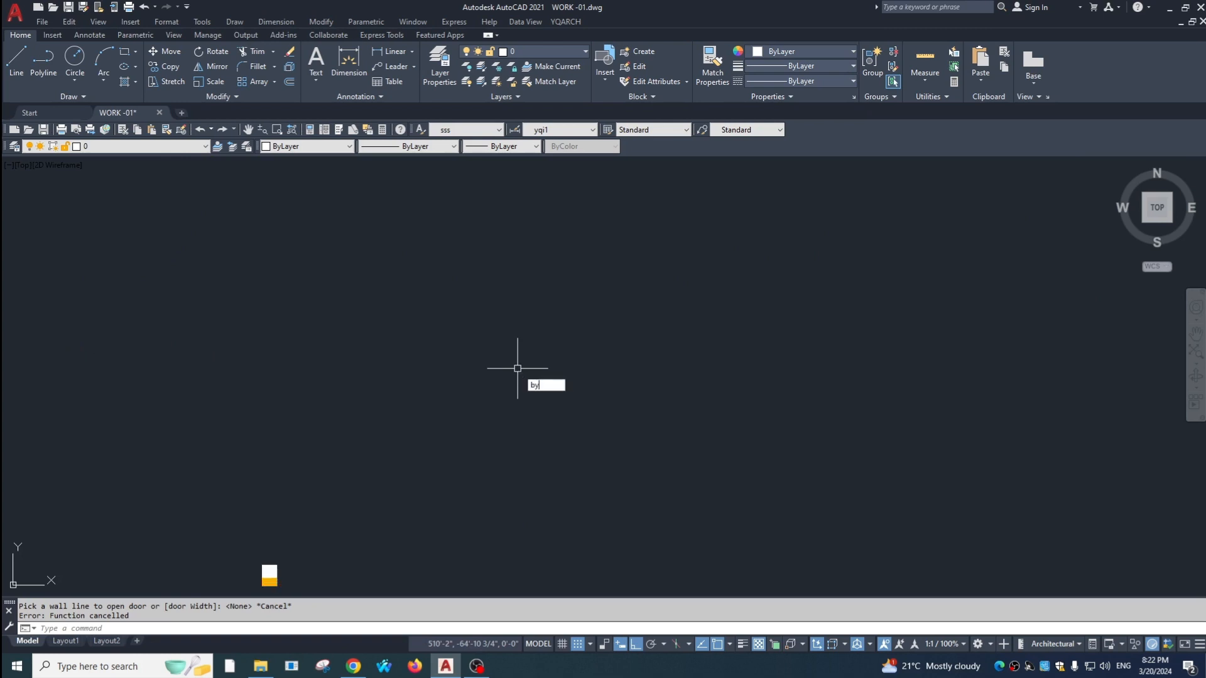
Draw a vertical shutter section with BY in an empty area, using the preset frame and slat sizes
{"action": "key", "text": "Return"}
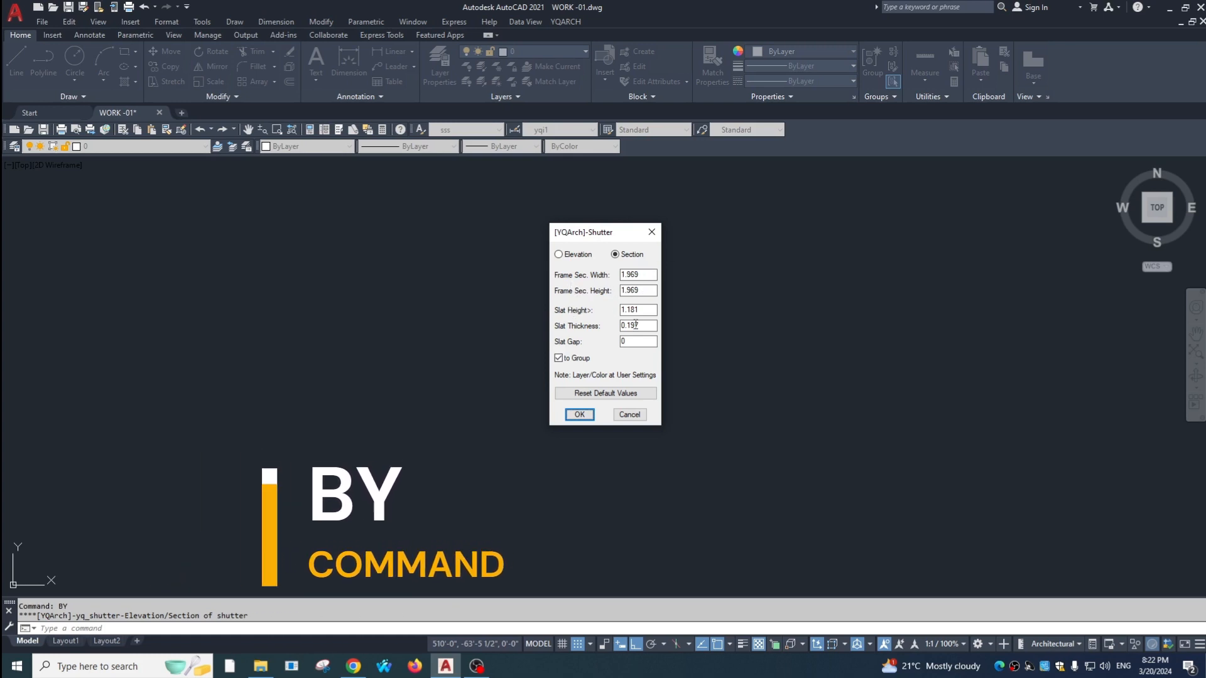
{"action": "left_click", "coordinate": [579, 414]}
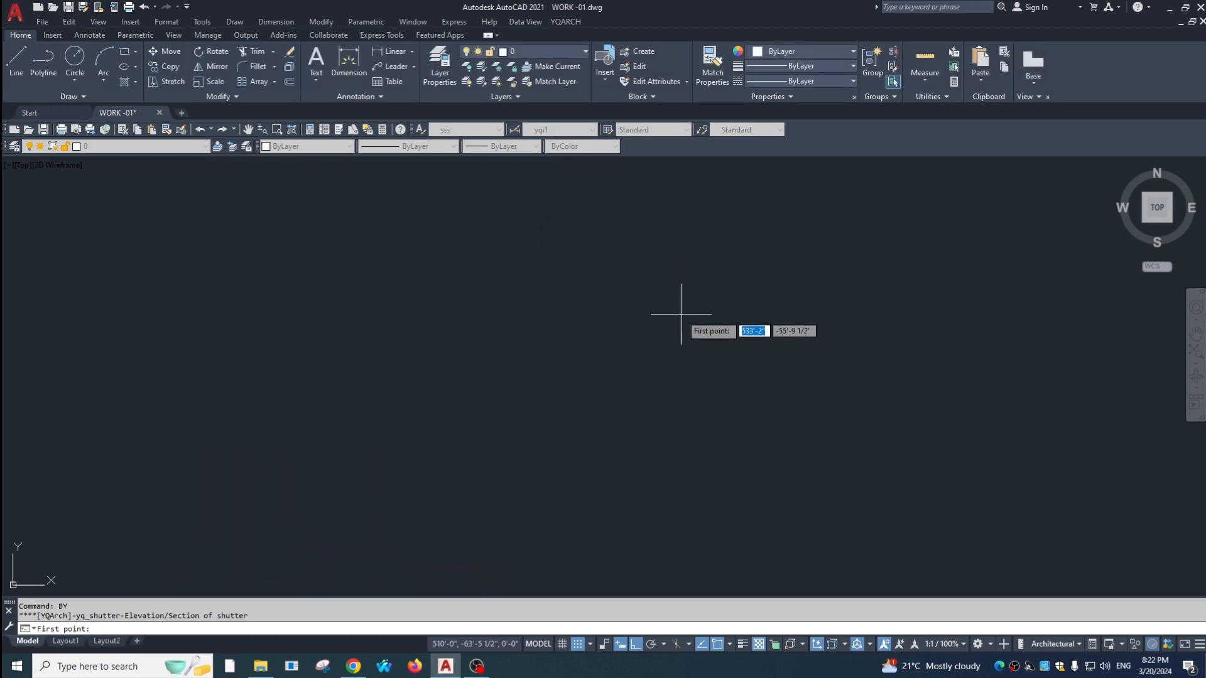
{"action": "left_click", "coordinate": [662, 308]}
{"action": "left_click", "coordinate": [673, 451]}
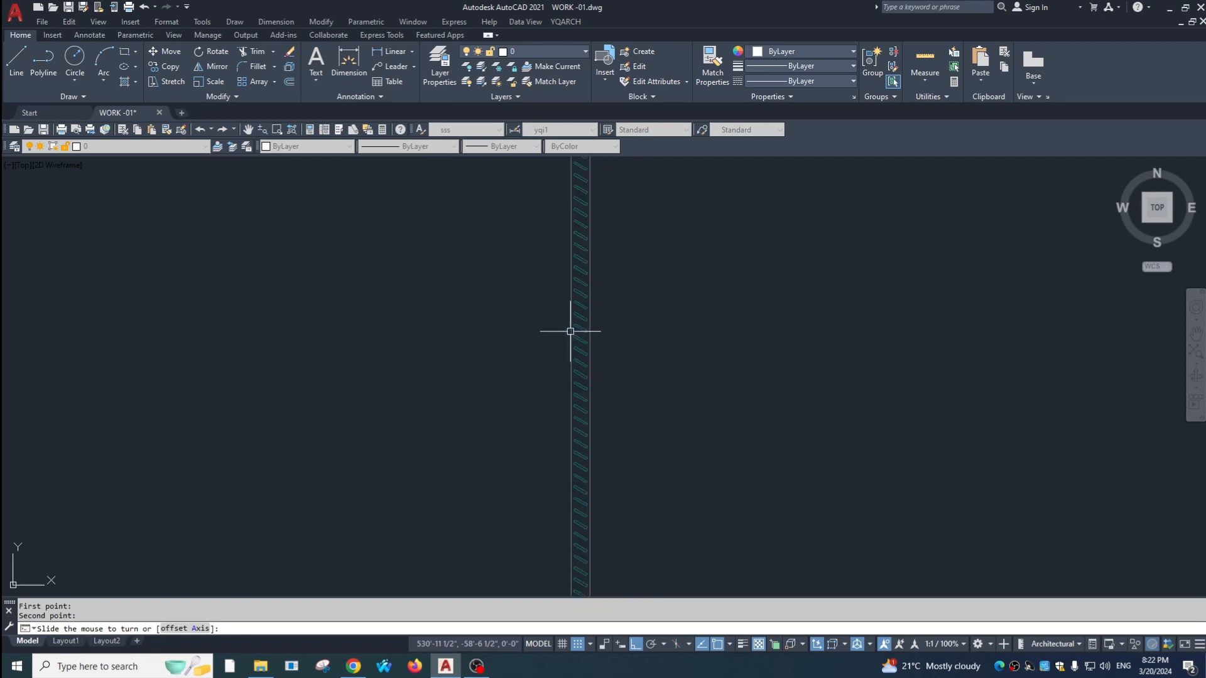
{"action": "left_click", "coordinate": [603, 315]}
{"action": "scroll", "coordinate": [603, 315], "scroll_direction": "up", "scroll_amount": 5}
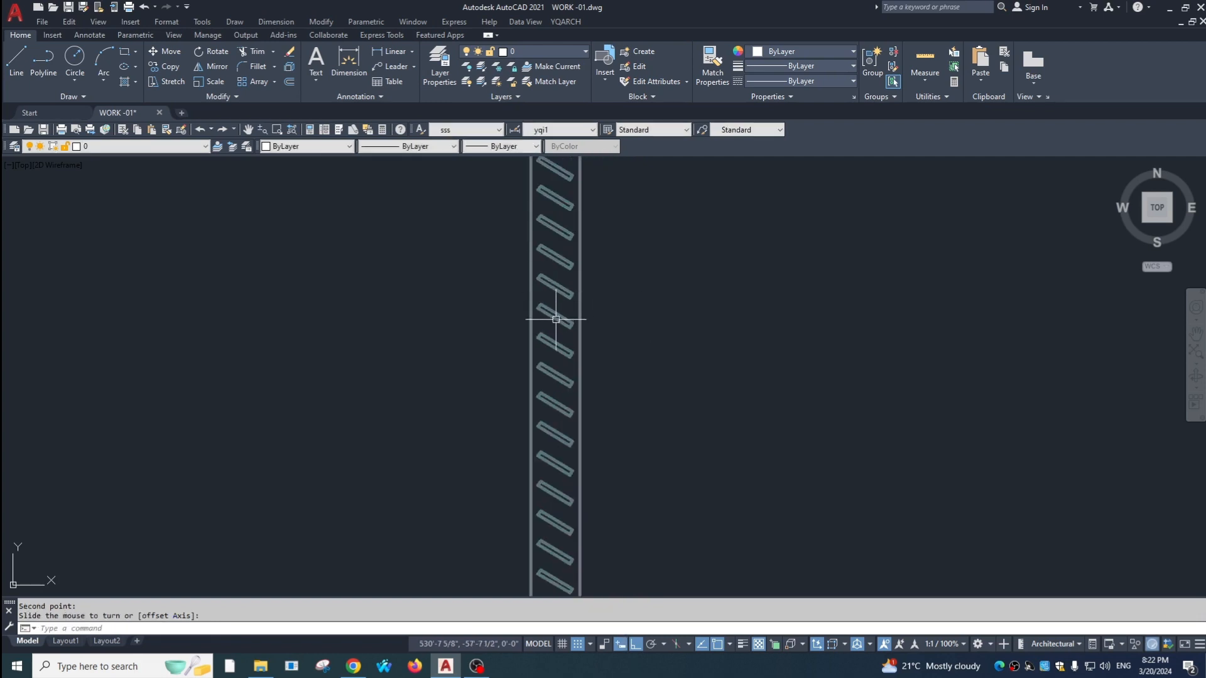
Erase the vertical shutter section
{"action": "left_click", "coordinate": [579, 237]}
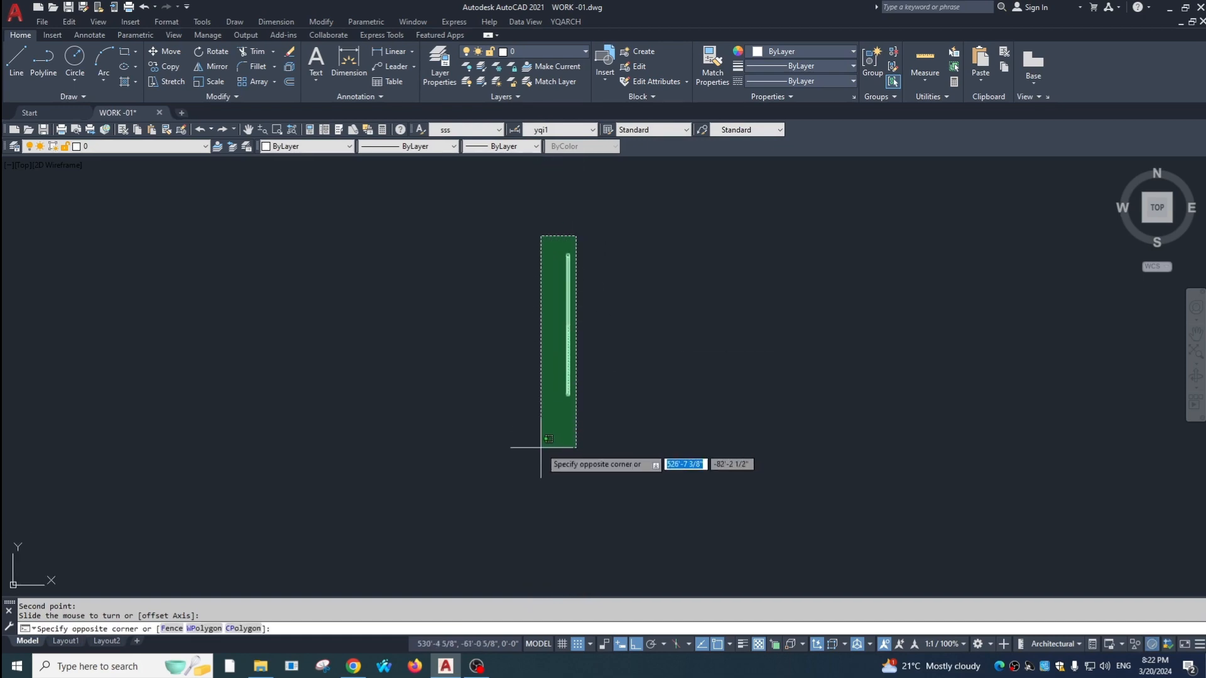
{"action": "left_click", "coordinate": [511, 450]}
{"action": "type", "text": "E"}
{"action": "key", "text": "Return"}
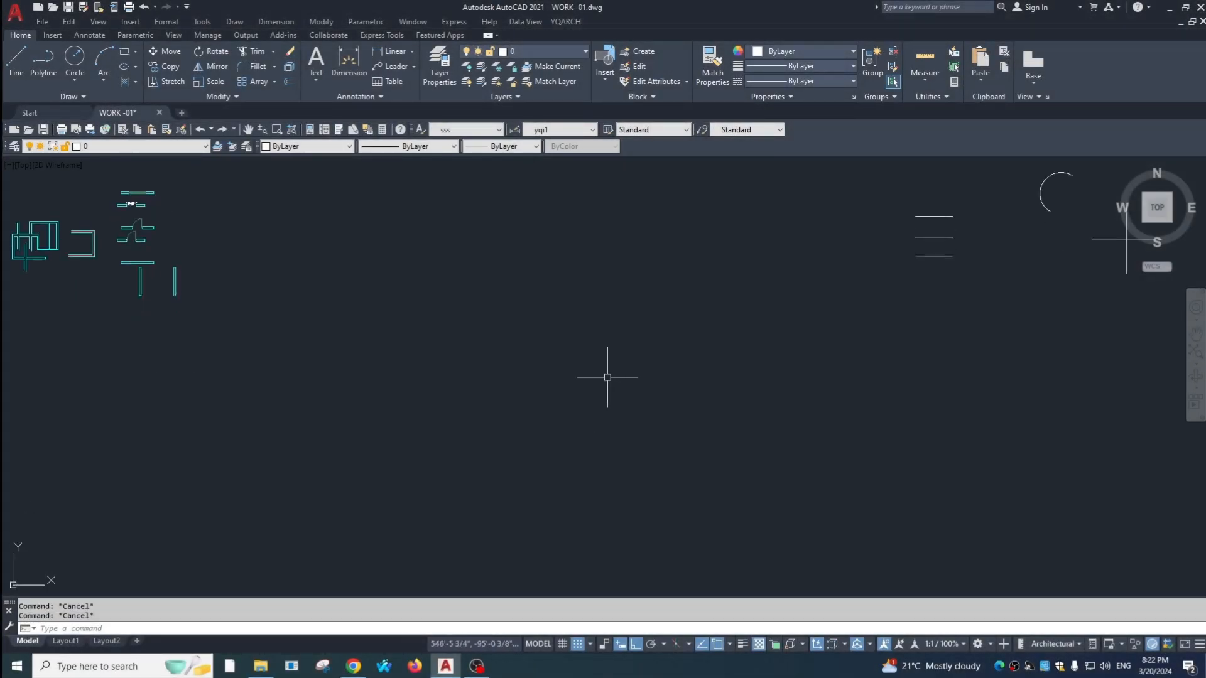
Draw a horizontal banister elevation with LG in the empty area, using the preset handrail, column and pole sizes
{"action": "type", "text": "L"}
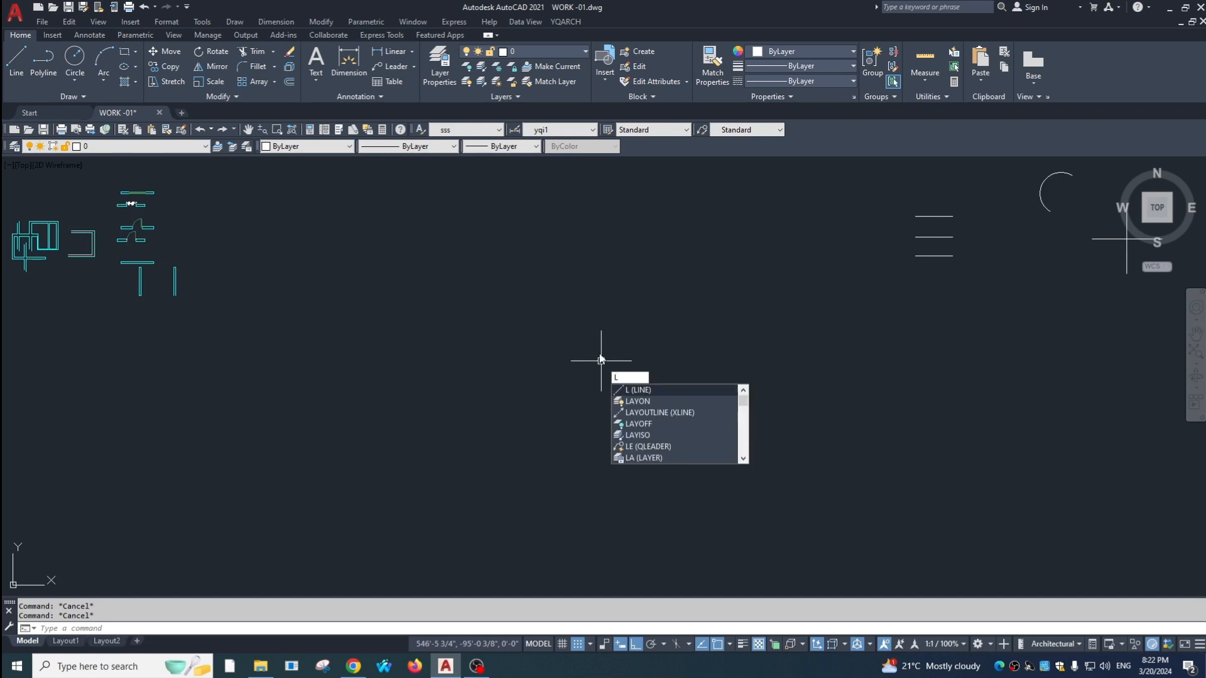
{"action": "key", "text": "Return"}
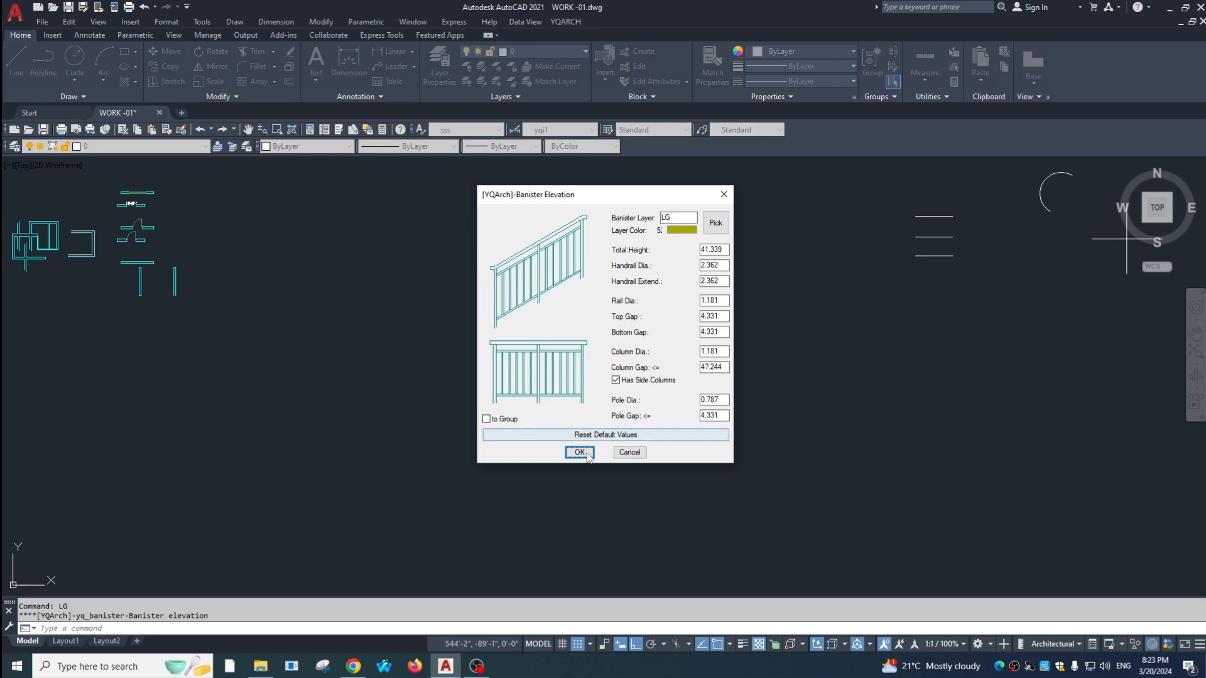
{"action": "left_click", "coordinate": [579, 452]}
{"action": "left_click", "coordinate": [694, 381]}
{"action": "left_click", "coordinate": [780, 380]}
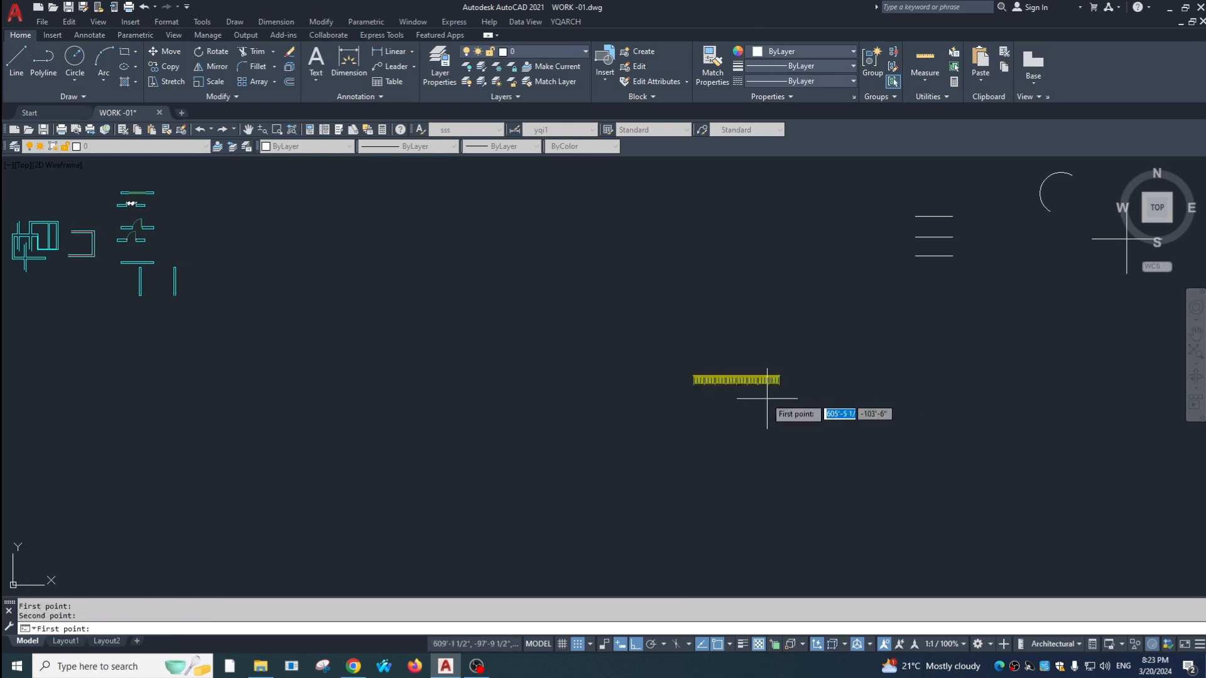
{"action": "scroll", "coordinate": [767, 398], "scroll_direction": "up", "scroll_amount": 5}
{"action": "key", "text": "Escape"}
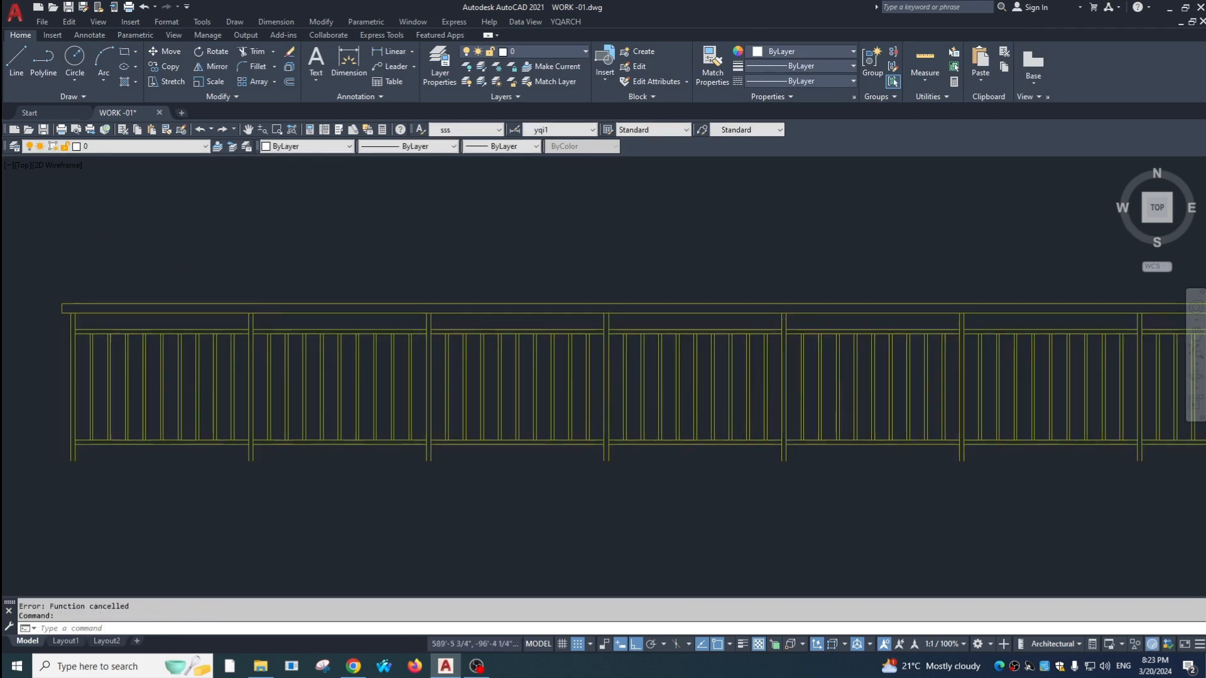
{"action": "scroll", "coordinate": [600, 314], "scroll_direction": "down", "scroll_amount": 2}
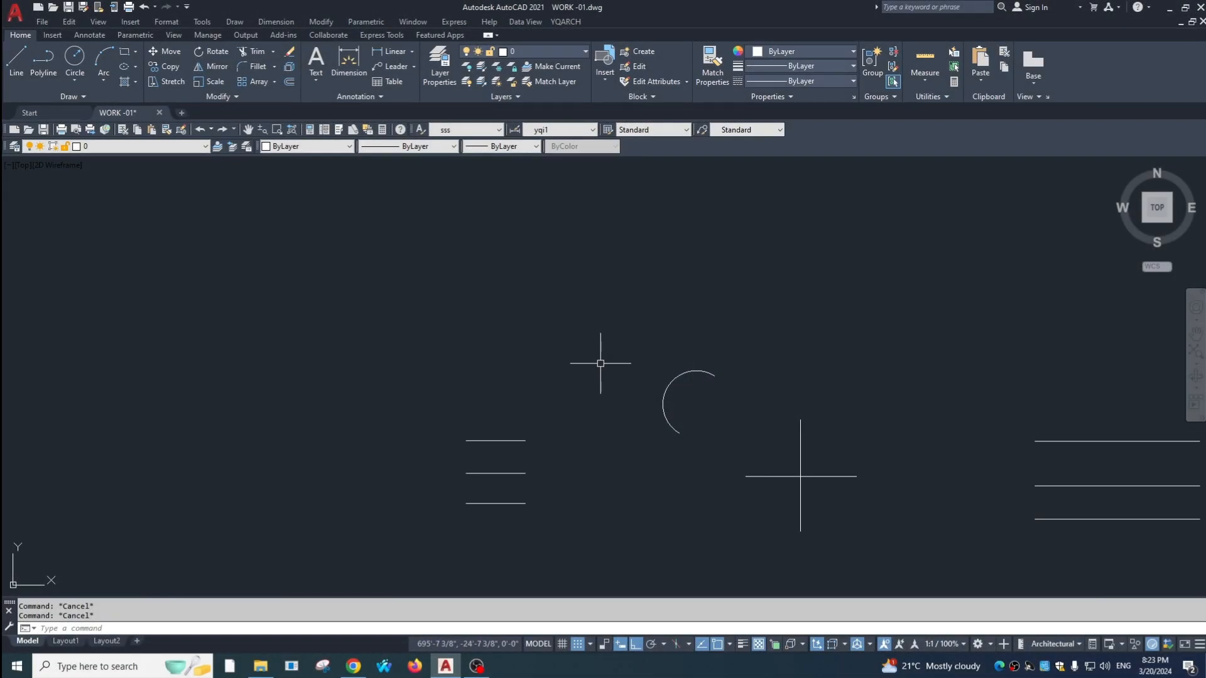
Draw a horizontal line above the three short parallel lines and the arc
{"action": "key", "text": "space"}
{"action": "scroll", "coordinate": [589, 305], "scroll_direction": "up", "scroll_amount": 2}
{"action": "left_click", "coordinate": [500, 299]}
{"action": "left_click", "coordinate": [692, 313]}
{"action": "key", "text": "Escape"}
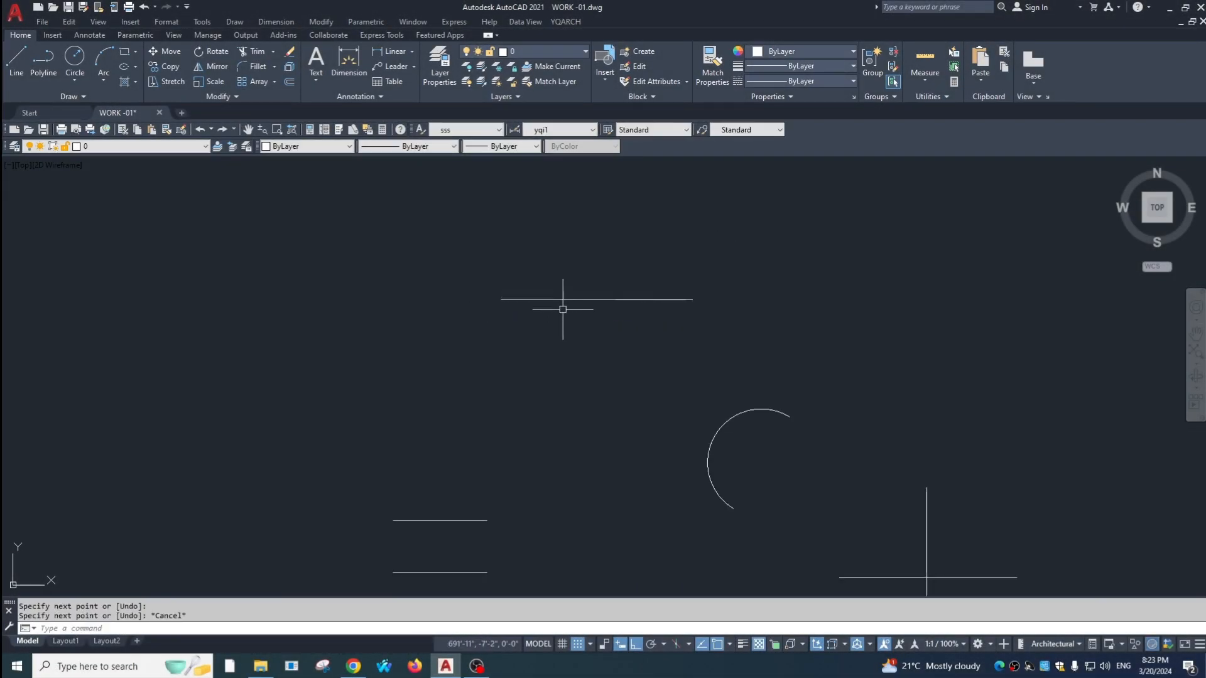
Draw a small circle just above the new horizontal line
{"action": "scroll", "coordinate": [562, 310], "scroll_direction": "down", "scroll_amount": 2}
{"action": "middle_click_drag", "start_coordinate": [583, 266], "coordinate": [570, 382]}
{"action": "key", "text": "Escape"}
{"action": "type", "text": "c"}
{"action": "key", "text": "space"}
{"action": "left_click", "coordinate": [560, 303]}
{"action": "left_click", "coordinate": [582, 314]}
{"action": "key", "text": "Escape"}
Move the circle straight down to below the horizontal line
{"action": "left_click", "coordinate": [581, 332]}
{"action": "left_click", "coordinate": [564, 367]}
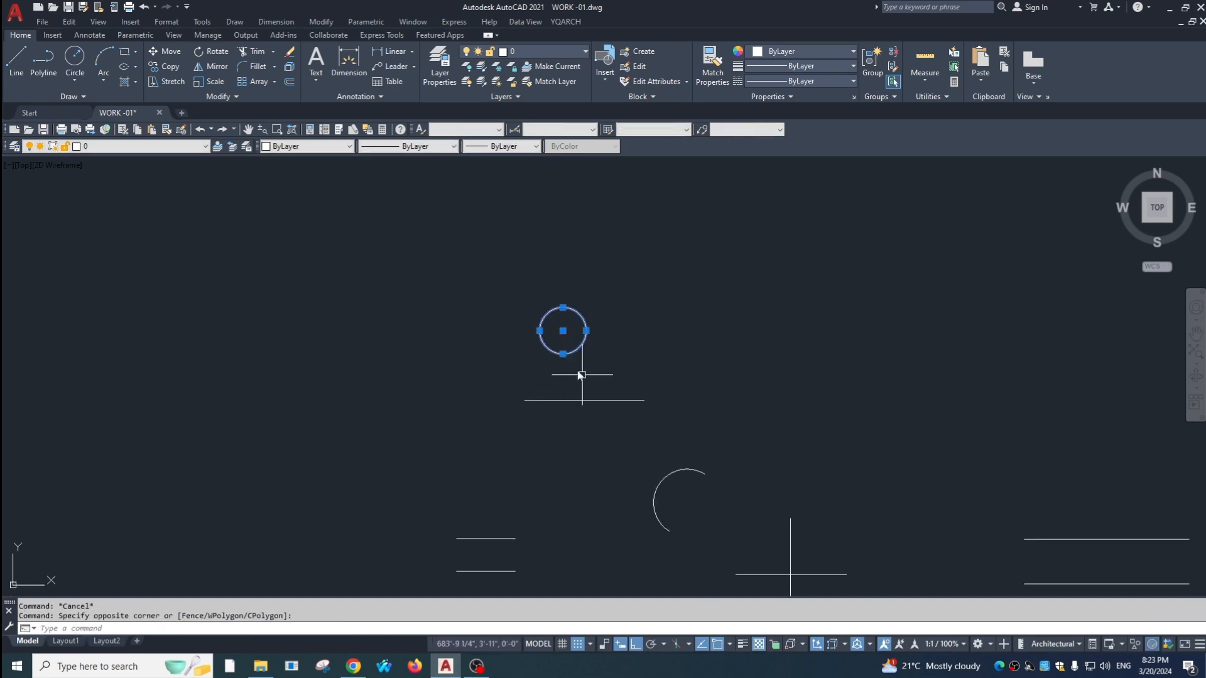
{"action": "type", "text": "m"}
{"action": "key", "text": "space"}
{"action": "left_click", "coordinate": [572, 338]}
{"action": "left_click", "coordinate": [583, 477]}
Add vertical construction lines (XLINE) through the circle's right and left quadrants
{"action": "scroll", "coordinate": [587, 440], "scroll_direction": "down", "scroll_amount": 2}
{"action": "type", "text": "xl"}
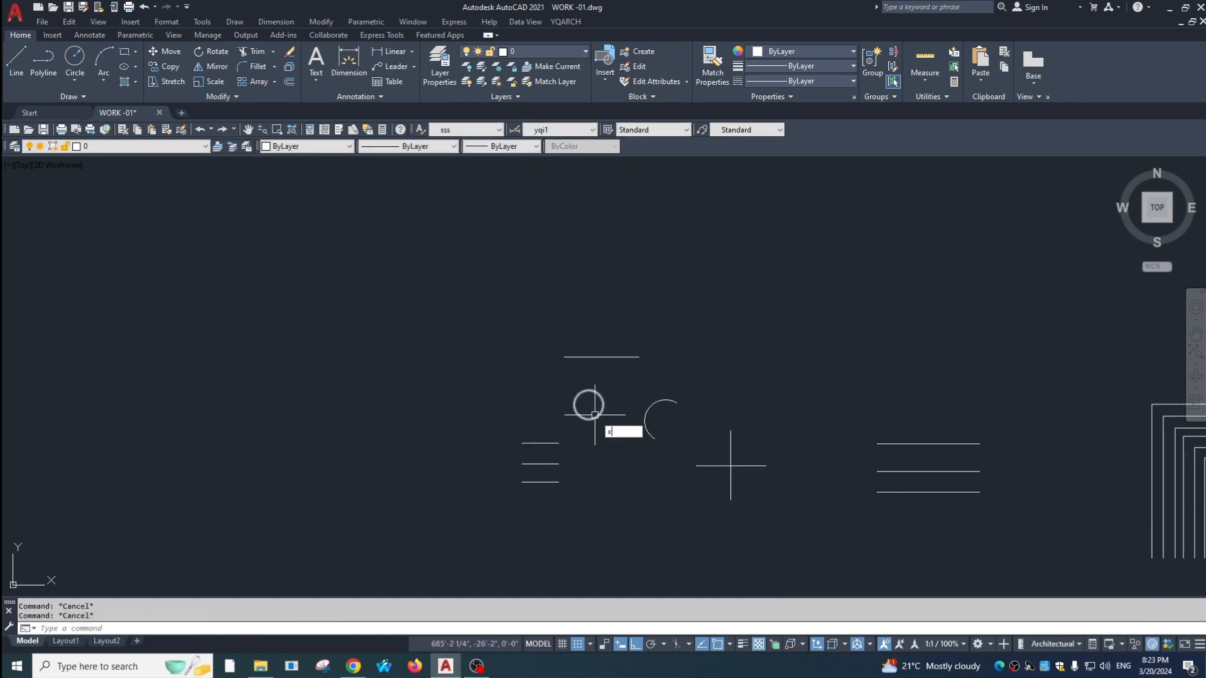
{"action": "key", "text": "space"}
{"action": "type", "text": "v"}
{"action": "key", "text": "space"}
{"action": "left_click", "coordinate": [603, 405]}
{"action": "left_click", "coordinate": [574, 405]}
{"action": "key", "text": "Escape"}
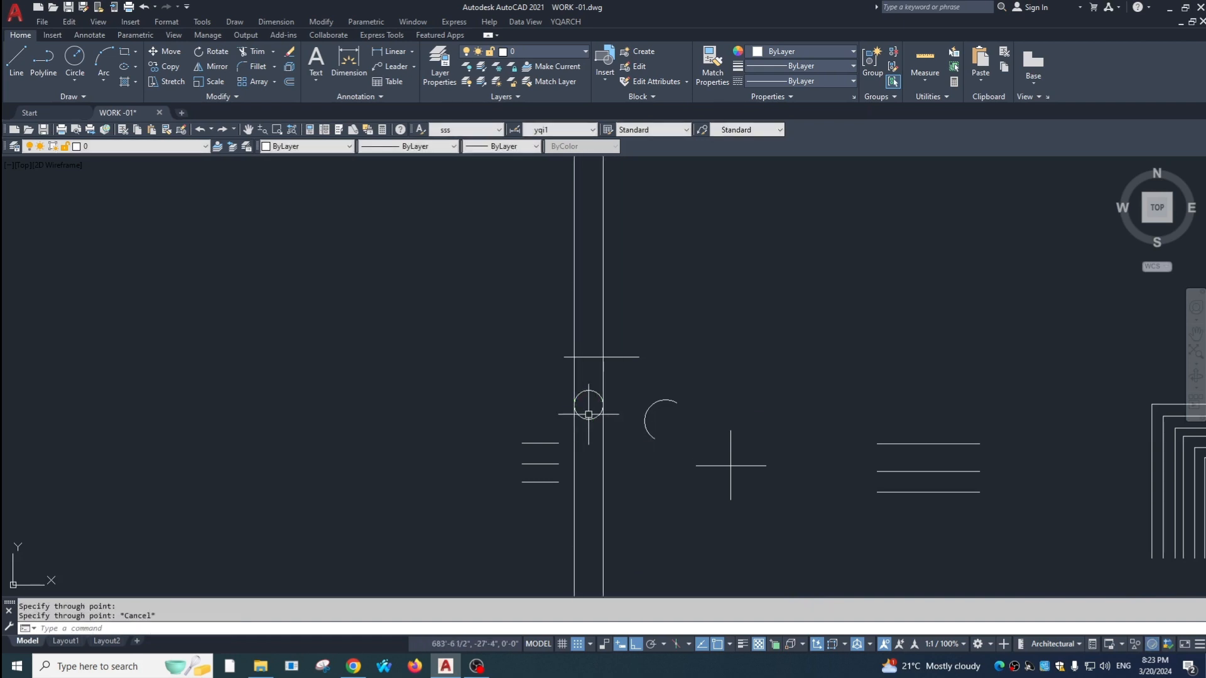
Copy the circle upward between the vertical construction lines so that the copy overlaps the original
{"action": "left_click", "coordinate": [589, 413]}
{"action": "left_click", "coordinate": [581, 449]}
{"action": "type", "text": "co"}
{"action": "key", "text": "space"}
{"action": "left_click", "coordinate": [657, 378]}
{"action": "left_click", "coordinate": [667, 354]}
{"action": "key", "text": "Escape"}
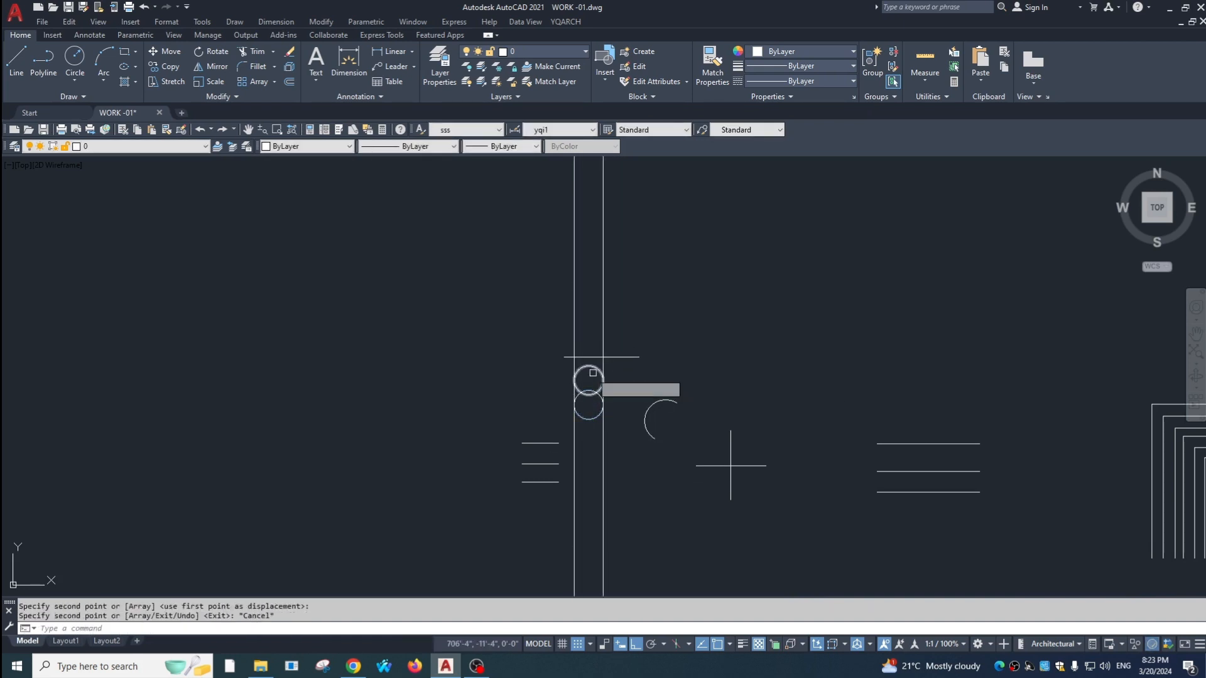
Trim the upper circle to its upper half between the vertical construction lines and erase the leftover lower arc
{"action": "type", "text": "tr"}
{"action": "key", "text": "space"}
{"action": "scroll", "coordinate": [575, 371], "scroll_direction": "up", "scroll_amount": 3}
{"action": "key", "text": "space"}
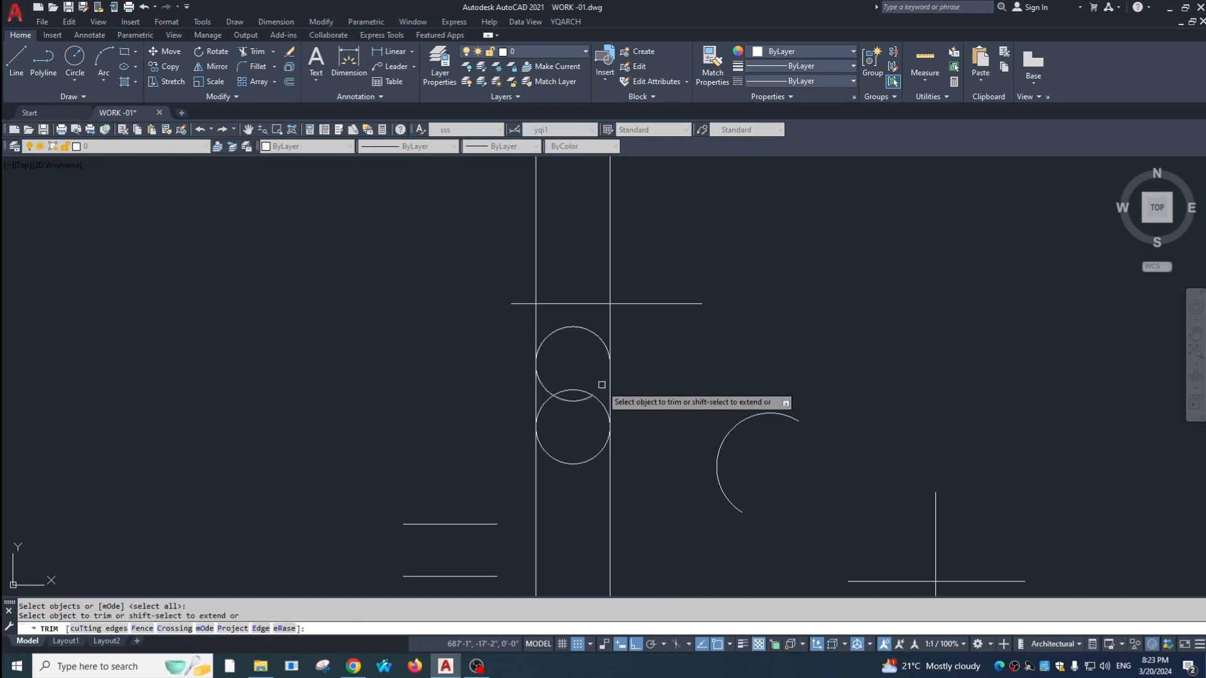
{"action": "key", "text": "Escape"}
{"action": "left_click", "coordinate": [566, 401]}
{"action": "type", "text": "e"}
{"action": "key", "text": "space"}
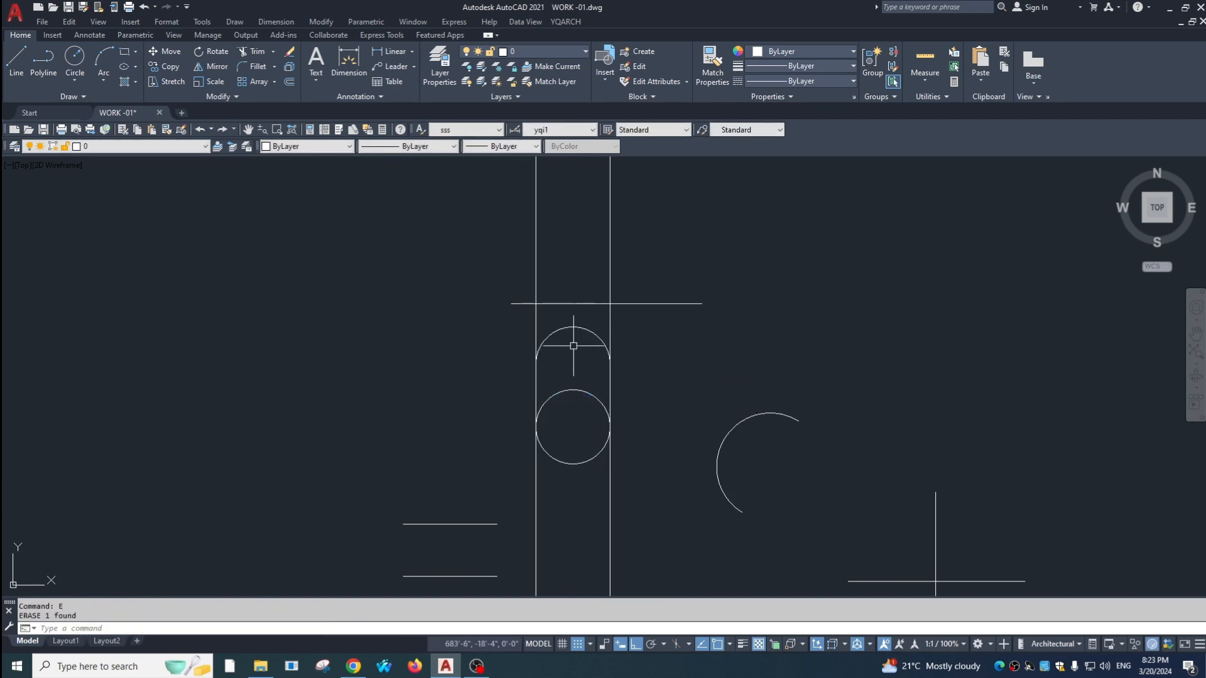
Trim away the parts of both vertical construction lines below the horizontal line, using that line as the cutting edge
{"action": "key", "text": "Escape"}
{"action": "type", "text": "tr"}
{"action": "key", "text": "space"}
{"action": "left_click", "coordinate": [593, 304]}
{"action": "key", "text": "space"}
{"action": "left_click", "coordinate": [632, 312]}
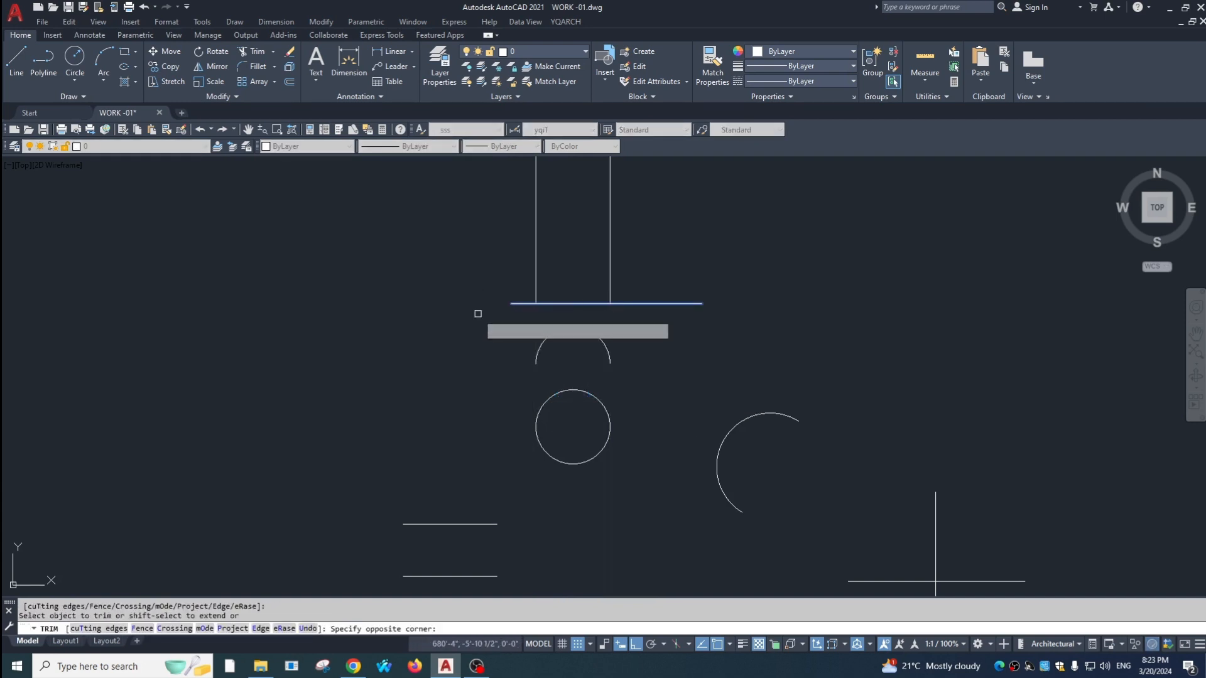
{"action": "left_click", "coordinate": [479, 312]}
{"action": "key", "text": "Escape"}
{"action": "scroll", "coordinate": [558, 343], "scroll_direction": "down", "scroll_amount": 4}
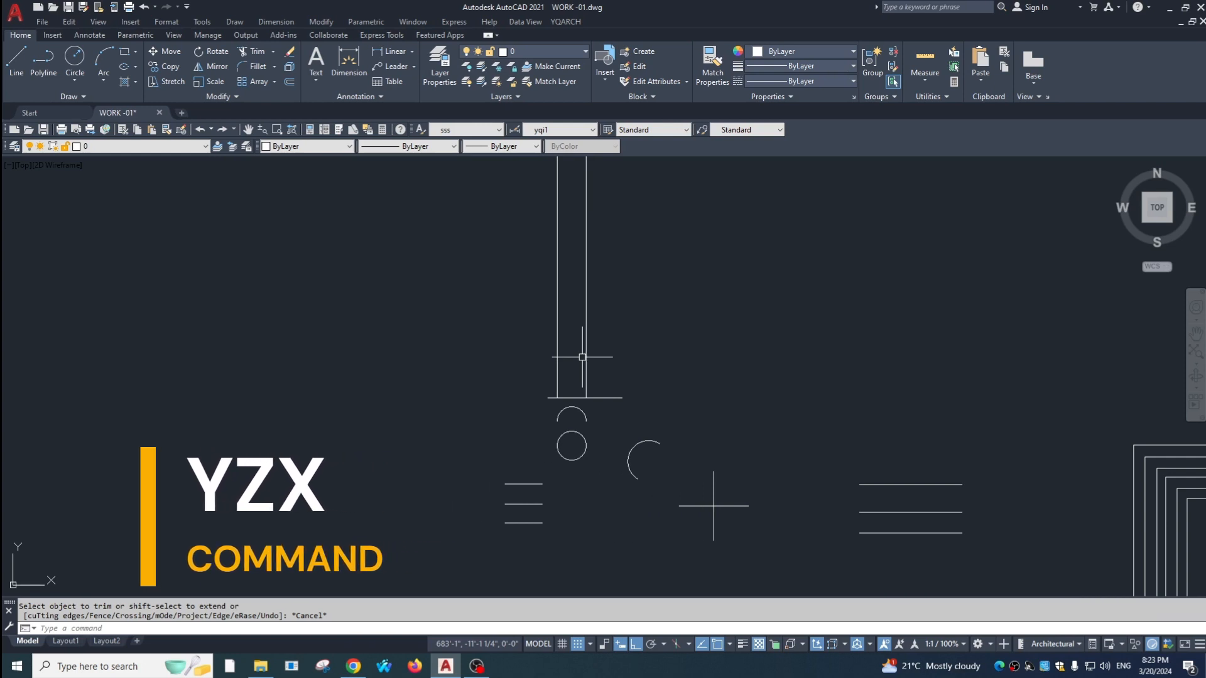
Try to apply the YQArch cylinder shadow command (YZX) to the vertical line above the half circle
{"action": "type", "text": "yzx"}
{"action": "key", "text": "Return"}
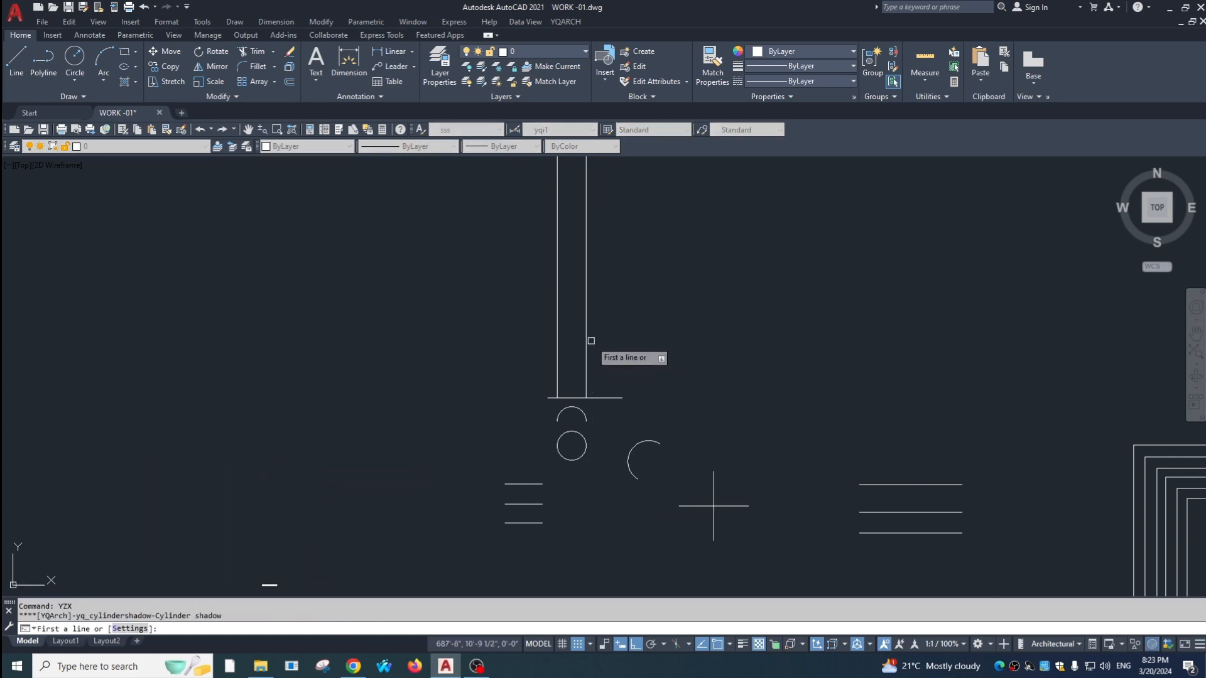
{"action": "left_click", "coordinate": [588, 342]}
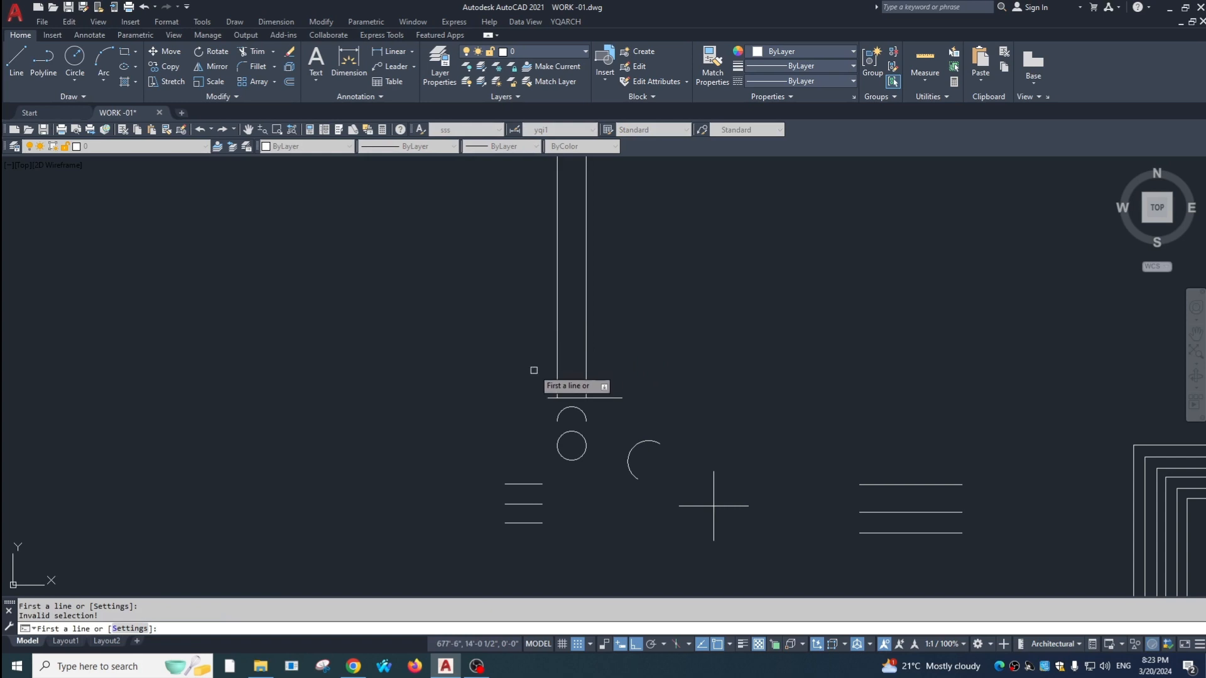
{"action": "key", "text": "Escape"}
Draw a horizontal line across both vertical lines, well above the half circle
{"action": "scroll", "coordinate": [581, 377], "scroll_direction": "down", "scroll_amount": 3}
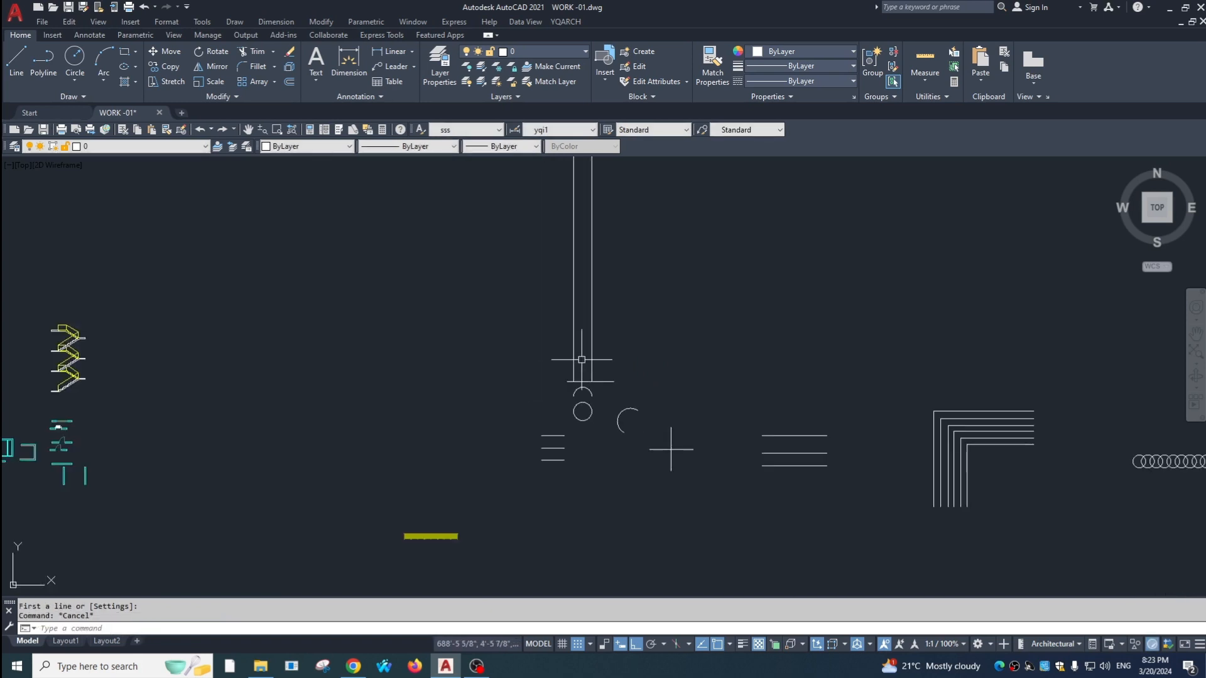
{"action": "type", "text": "l"}
{"action": "key", "text": "Return"}
{"action": "left_click", "coordinate": [641, 239]}
{"action": "left_click", "coordinate": [458, 255]}
{"action": "key", "text": "Escape"}
Trim both vertical lines above the new horizontal line and erase that cutting line
{"action": "key", "text": "t"}
{"action": "key", "text": "r"}
{"action": "key", "text": "Return"}
{"action": "left_click", "coordinate": [622, 240]}
{"action": "key", "text": "Return"}
{"action": "left_click", "coordinate": [622, 202]}
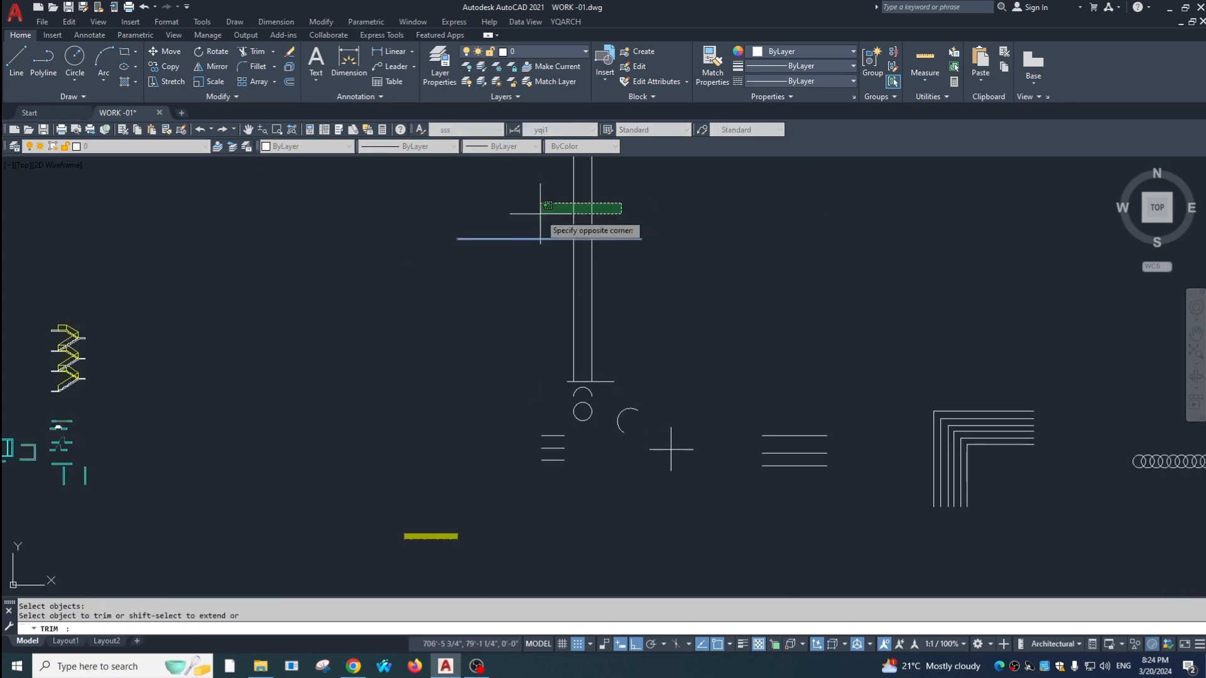
{"action": "left_click", "coordinate": [540, 214]}
{"action": "key", "text": "Escape"}
{"action": "left_click", "coordinate": [521, 239]}
{"action": "key", "text": "Delete"}
{"action": "key", "text": "Escape"}
Fill the space between the two vertical lines with cylinder shadow lines using the YZX command
{"action": "scroll", "coordinate": [592, 315], "scroll_direction": "up", "scroll_amount": 2}
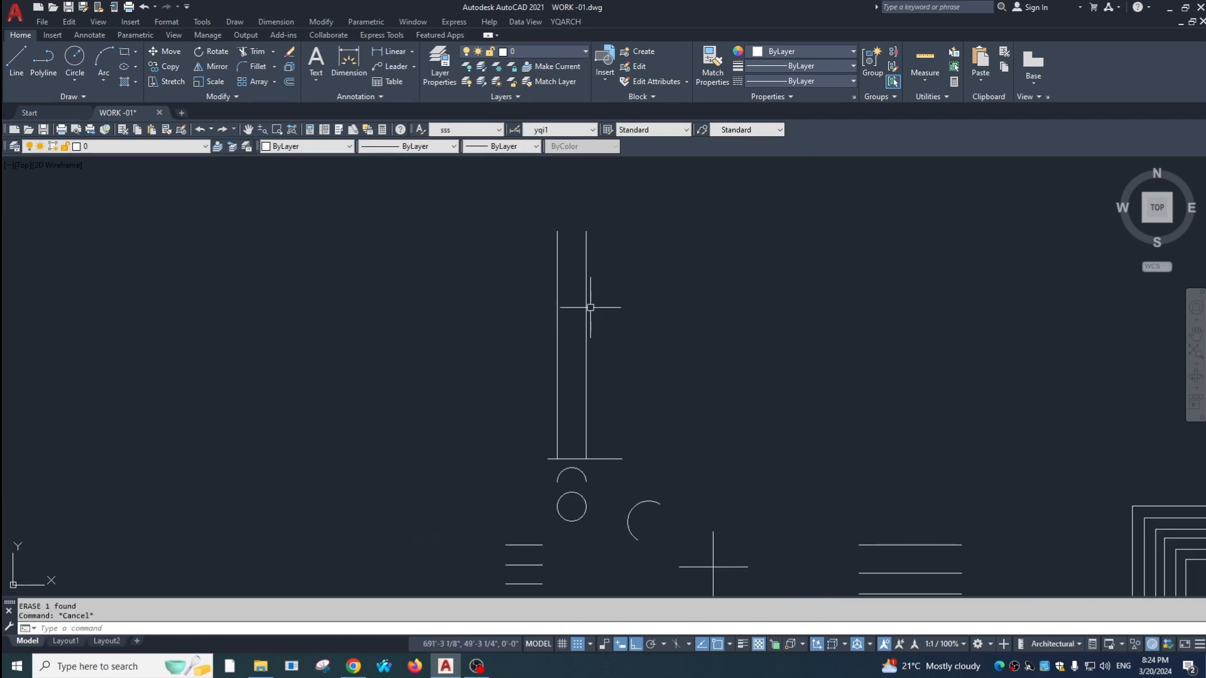
{"action": "type", "text": "yzx"}
{"action": "key", "text": "Return"}
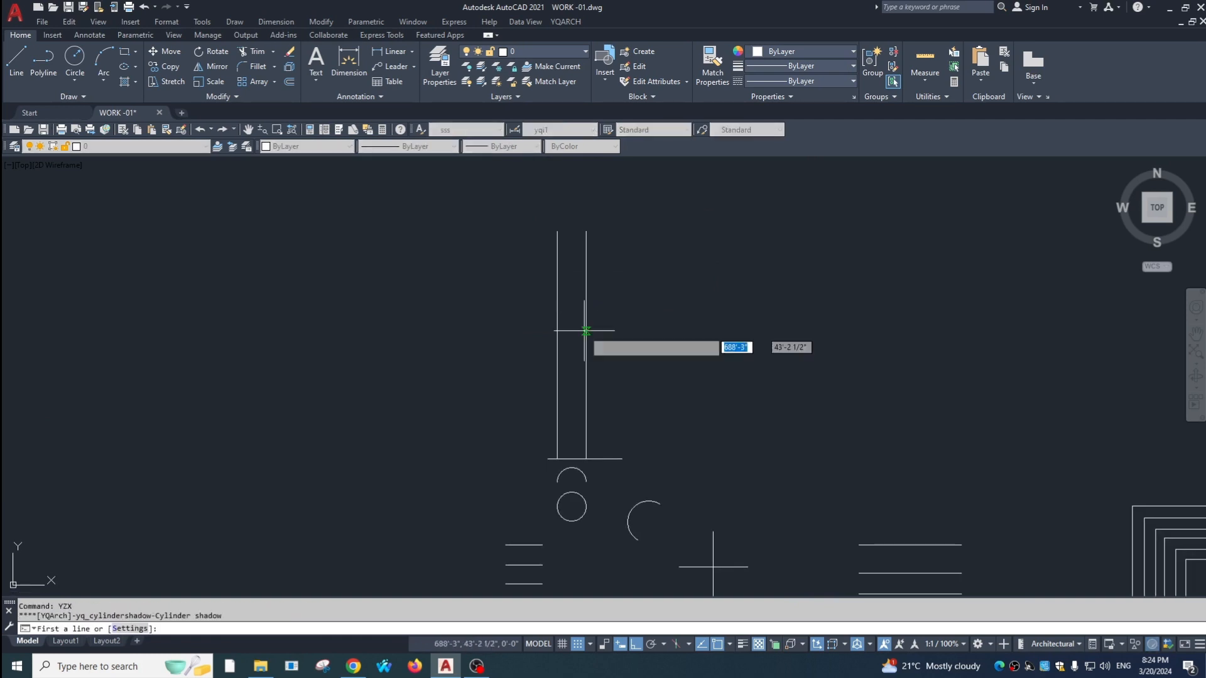
{"action": "left_click", "coordinate": [586, 331]}
{"action": "left_click", "coordinate": [558, 337]}
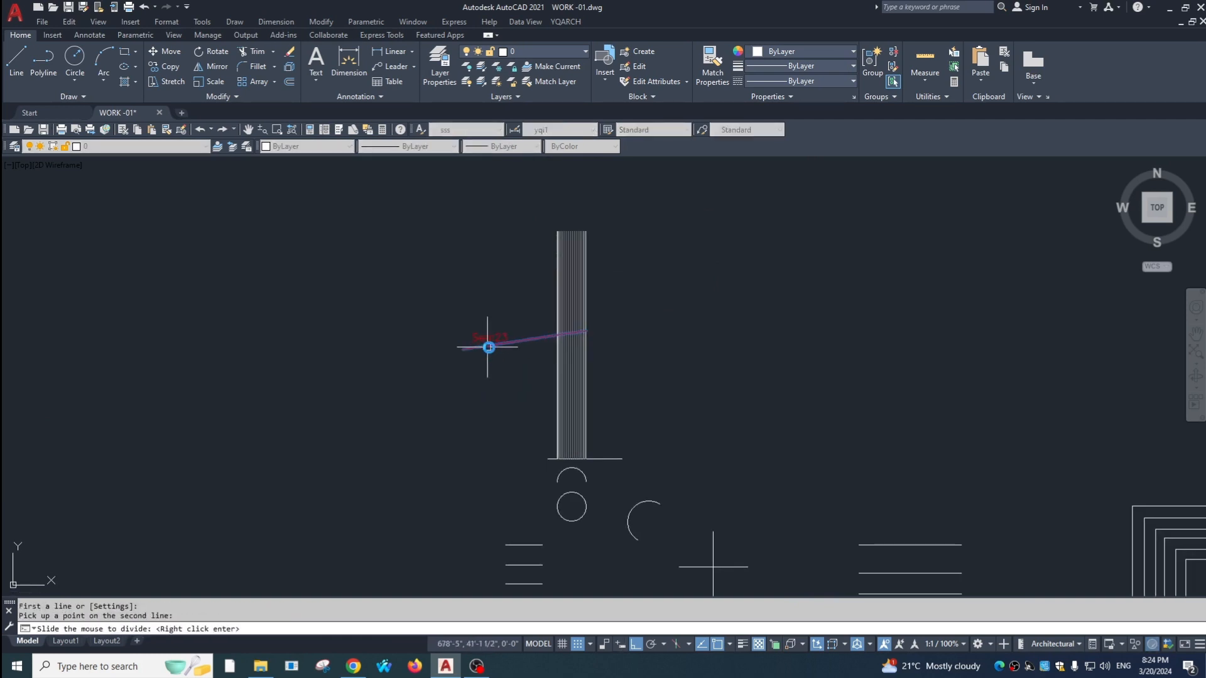
{"action": "scroll", "coordinate": [493, 340], "scroll_direction": "up", "scroll_amount": 2}
{"action": "key", "text": "Escape"}
{"action": "scroll", "coordinate": [578, 477], "scroll_direction": "up", "scroll_amount": 6}
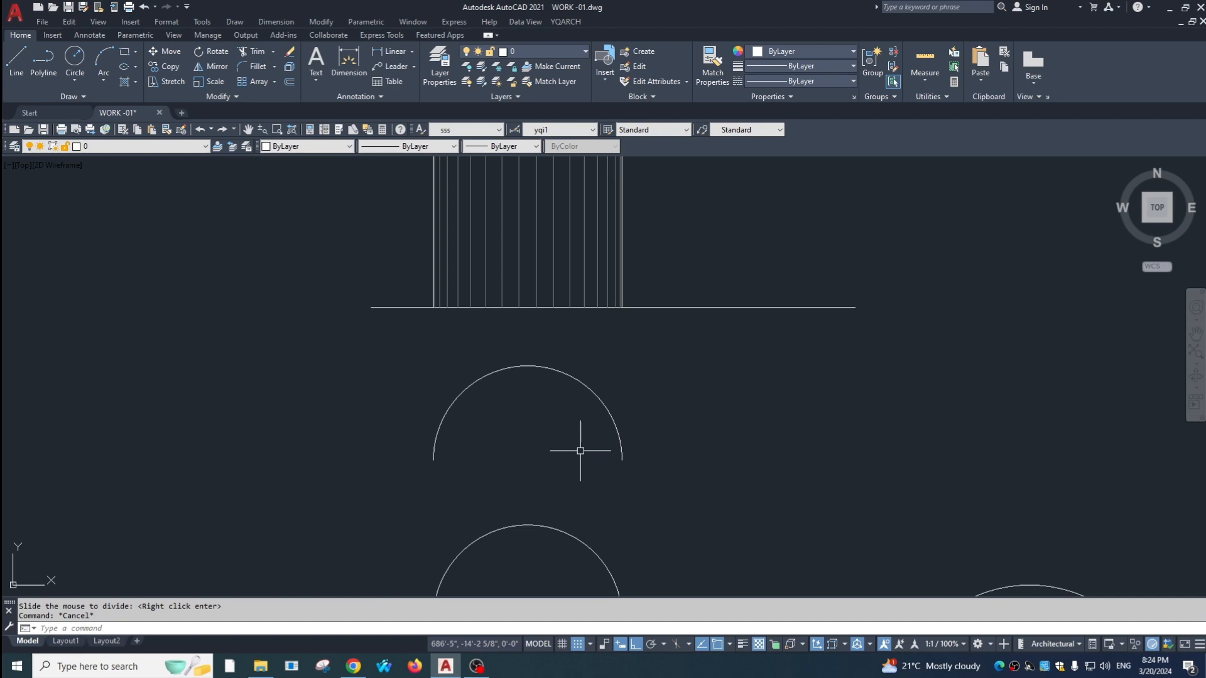
{"action": "scroll", "coordinate": [583, 445], "scroll_direction": "down", "scroll_amount": 4}
{"action": "scroll", "coordinate": [586, 404], "scroll_direction": "up", "scroll_amount": 1}
{"action": "scroll", "coordinate": [599, 379], "scroll_direction": "down", "scroll_amount": 2}
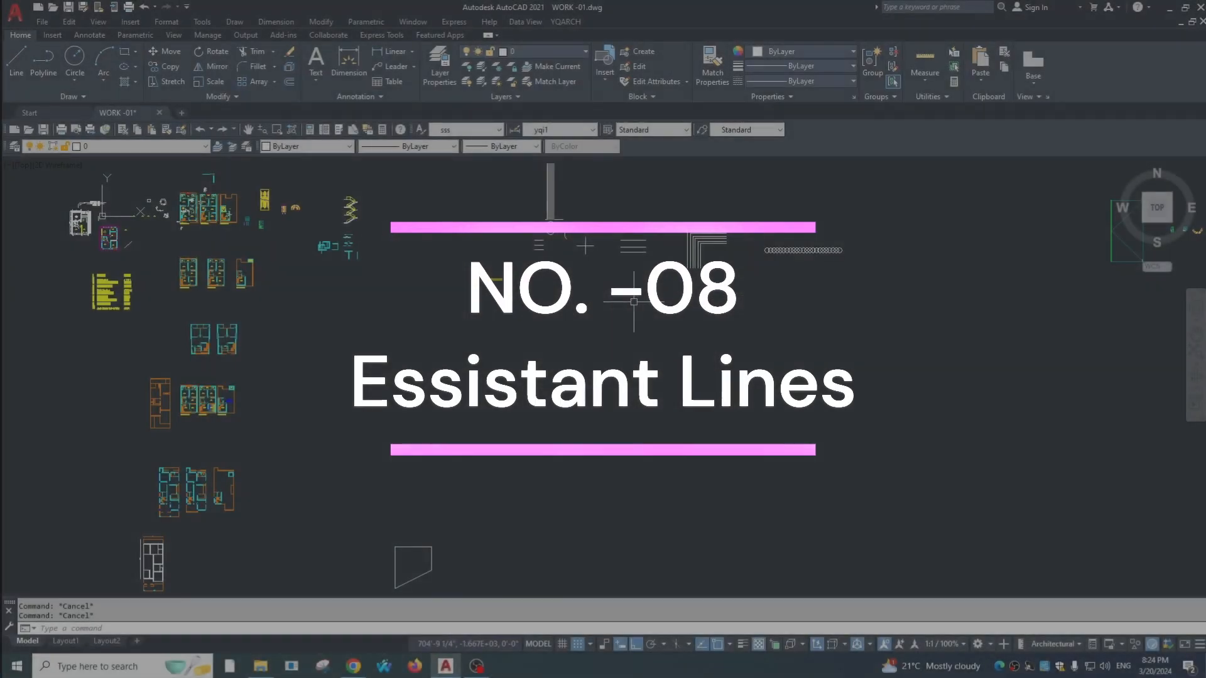
Copy the top white stair flight of the staircase section into the empty area to its right
{"action": "middle_click_drag", "start_coordinate": [632, 344], "coordinate": [555, 437]}
{"action": "scroll", "coordinate": [615, 378], "scroll_direction": "down", "scroll_amount": 2}
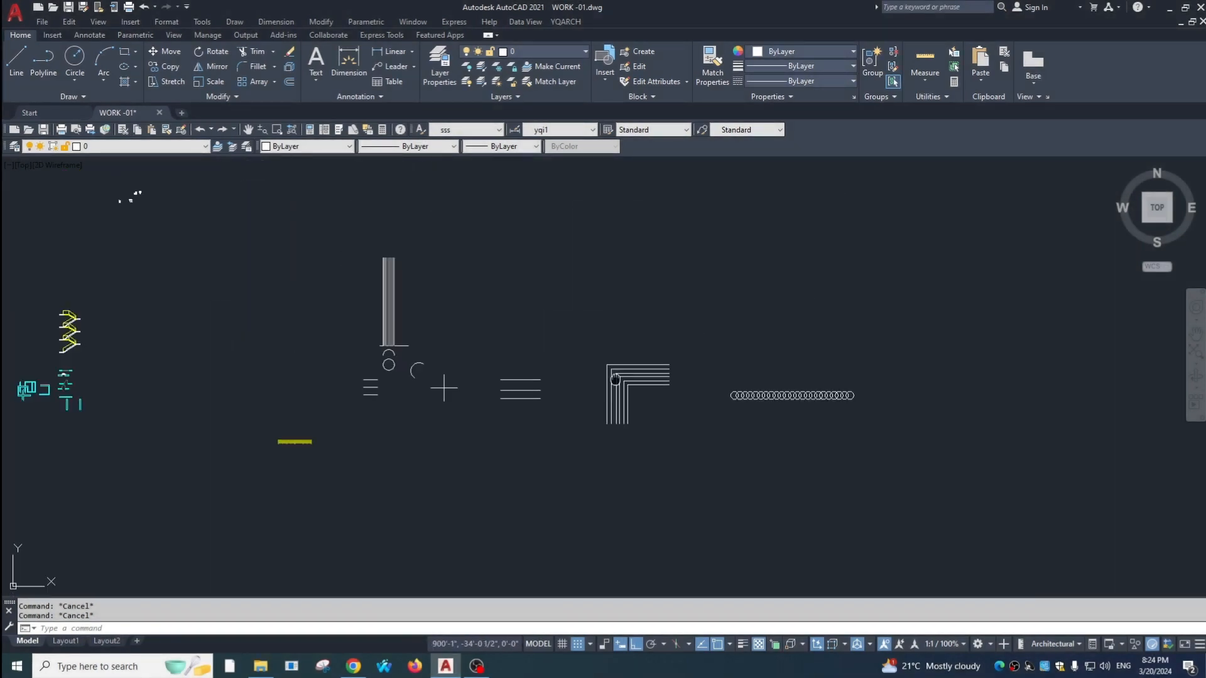
{"action": "middle_click_drag", "start_coordinate": [615, 379], "coordinate": [648, 338]}
{"action": "scroll", "coordinate": [647, 339], "scroll_direction": "down", "scroll_amount": 4}
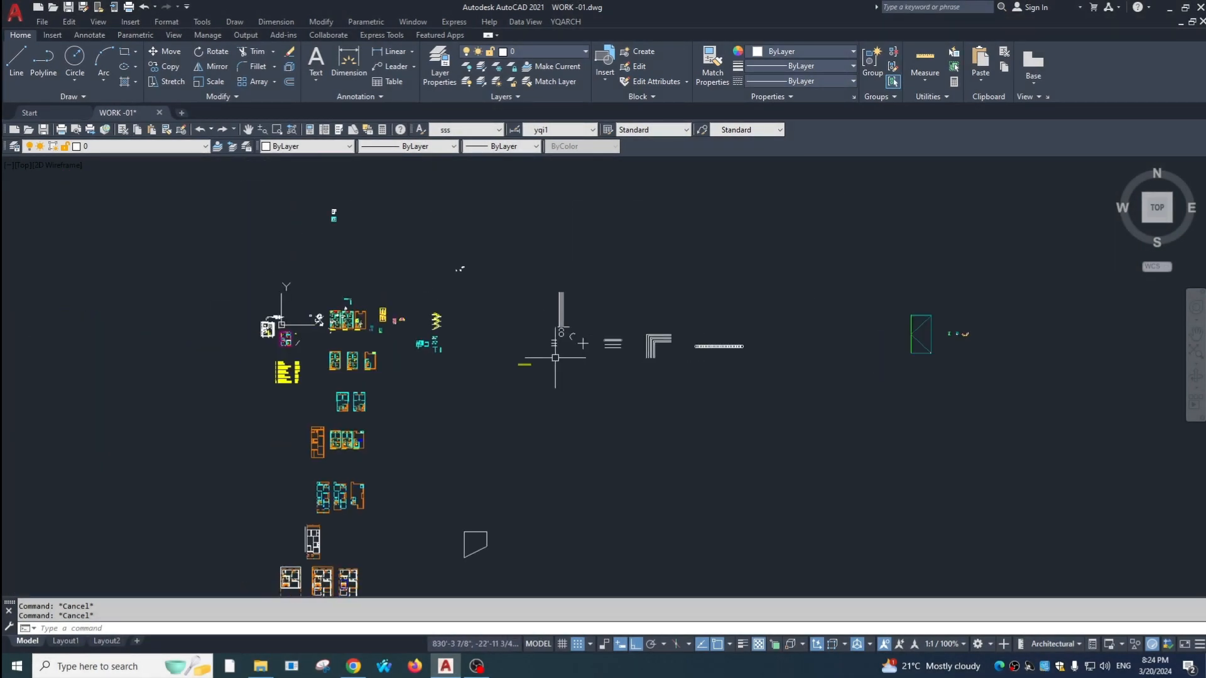
{"action": "scroll", "coordinate": [439, 326], "scroll_direction": "up", "scroll_amount": 11}
{"action": "middle_click_drag", "start_coordinate": [531, 366], "coordinate": [571, 207]}
{"action": "mouse_move", "coordinate": [553, 413]}
{"action": "middle_mouse_down"}
{"action": "mouse_move", "coordinate": [584, 304]}
{"action": "mouse_move", "coordinate": [579, 459]}
{"action": "middle_mouse_up"}
{"action": "mouse_move", "coordinate": [575, 233]}
{"action": "middle_mouse_down"}
{"action": "mouse_move", "coordinate": [552, 352]}
{"action": "mouse_move", "coordinate": [438, 338]}
{"action": "middle_mouse_up"}
{"action": "scroll", "coordinate": [554, 339], "scroll_direction": "up", "scroll_amount": 5}
{"action": "left_click", "coordinate": [593, 321]}
{"action": "type", "text": "o"}
{"action": "scroll", "coordinate": [591, 344], "scroll_direction": "down", "scroll_amount": 5}
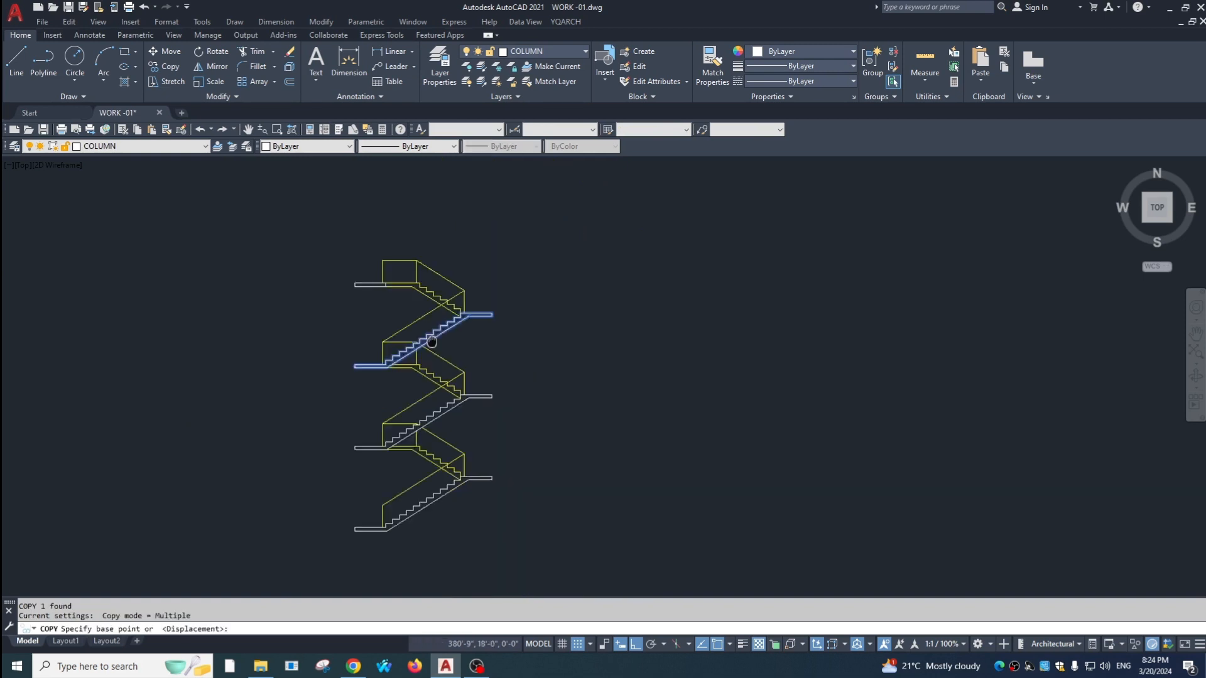
{"action": "left_click", "coordinate": [479, 390]}
{"action": "left_click", "coordinate": [801, 359]}
{"action": "key", "text": "Escape"}
Draw two horizontal lines extending rightward from the top tread corner and the landing underside of the copied stair
{"action": "scroll", "coordinate": [791, 333], "scroll_direction": "up", "scroll_amount": 5}
{"action": "middle_click_drag", "start_coordinate": [644, 337], "coordinate": [449, 342]}
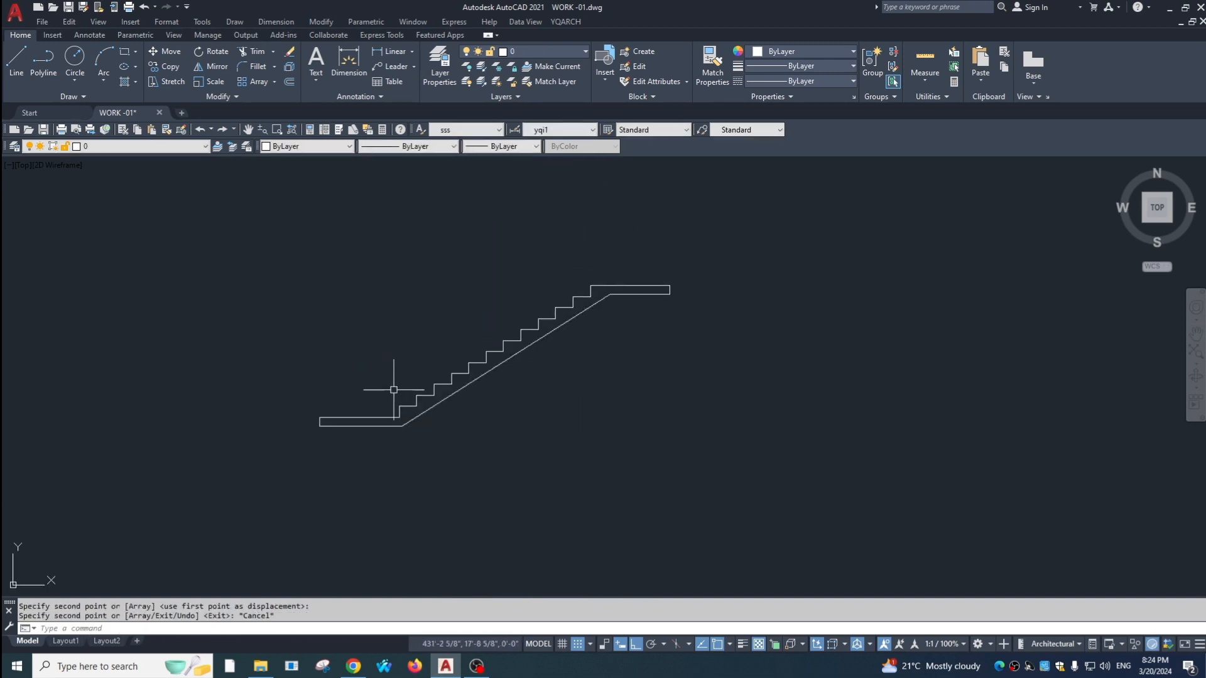
{"action": "type", "text": "l"}
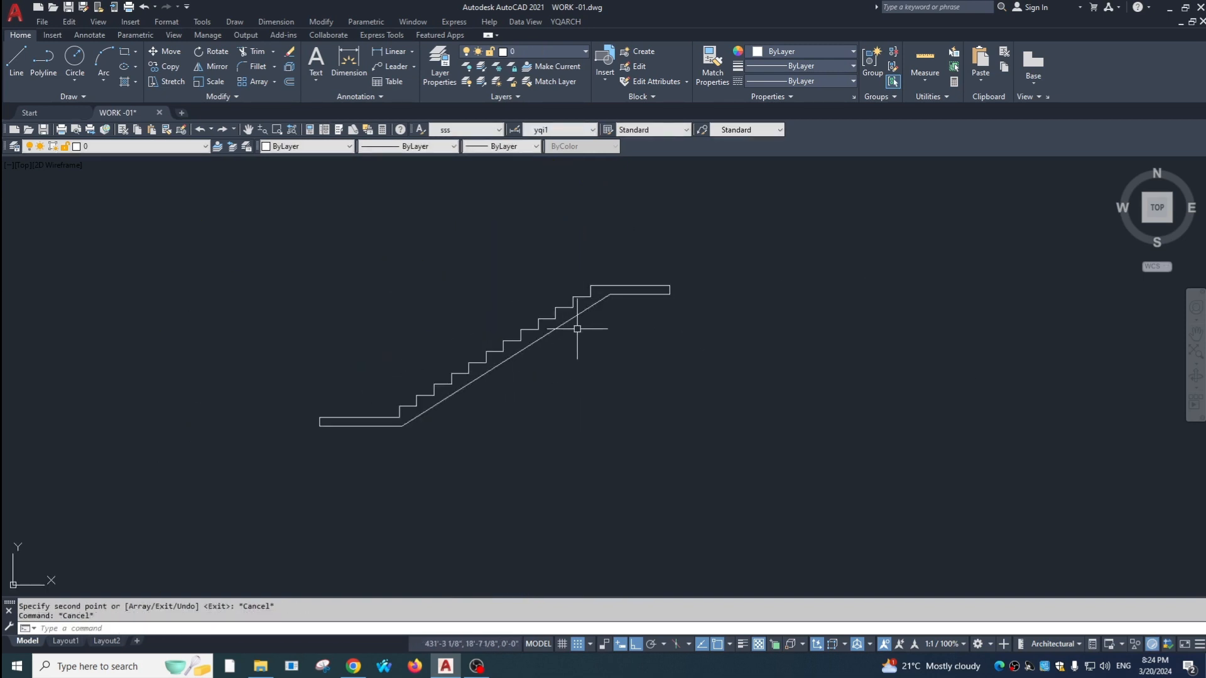
{"action": "key", "text": "Return"}
{"action": "left_click", "coordinate": [590, 285]}
{"action": "left_click", "coordinate": [908, 286]}
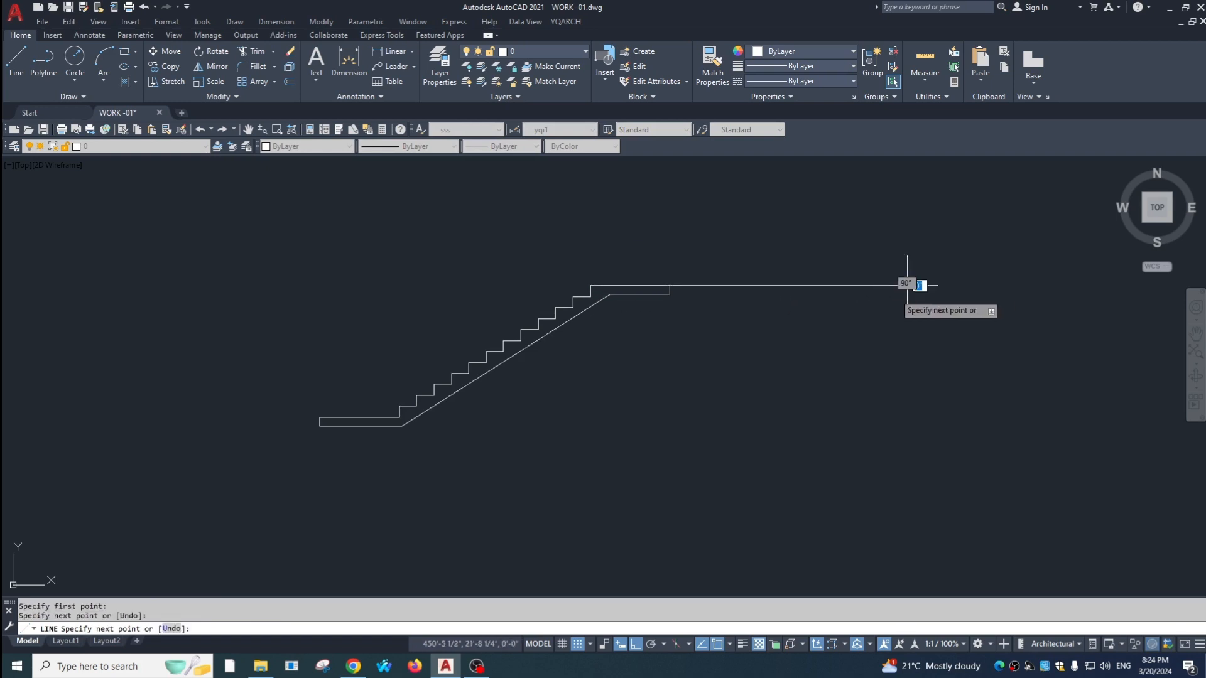
{"action": "key", "text": "Escape"}
{"action": "key", "text": "Return"}
{"action": "left_click", "coordinate": [608, 296]}
{"action": "left_click", "coordinate": [964, 324]}
{"action": "key", "text": "Escape"}
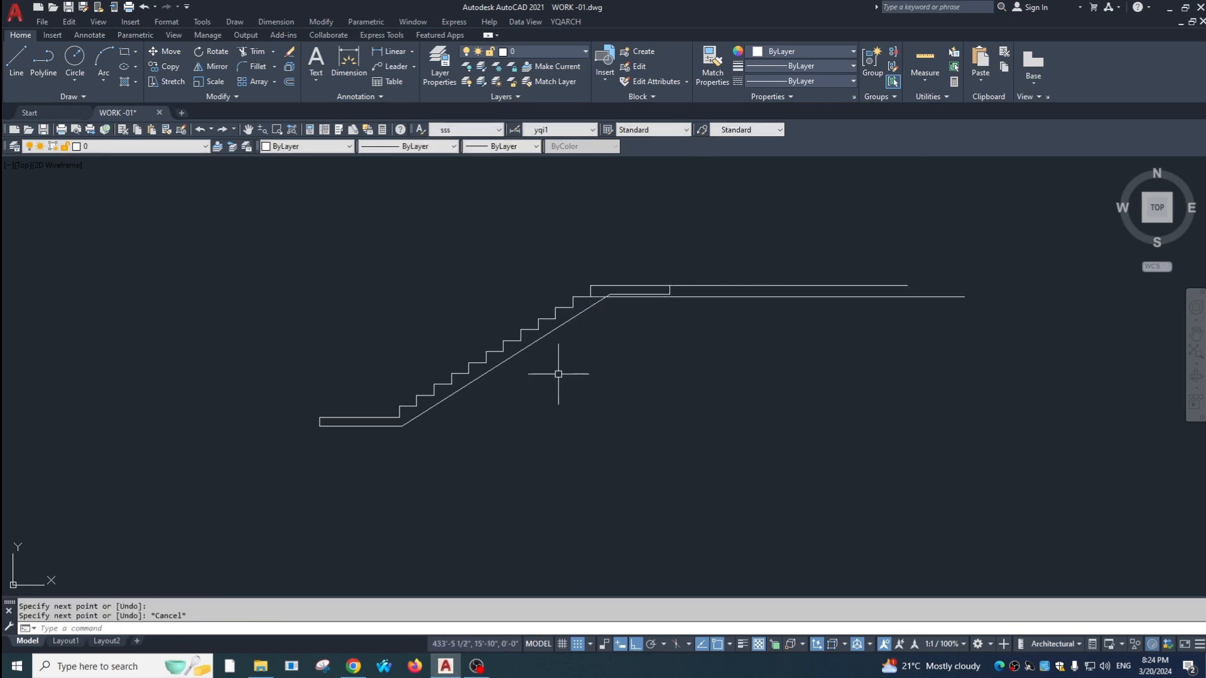
Erase the two horizontal lines drawn from the copied stair's upper landing
{"action": "key", "text": "Escape"}
{"action": "left_click", "coordinate": [778, 250]}
{"action": "left_click", "coordinate": [746, 331]}
{"action": "type", "text": "e"}
{"action": "key", "text": "Return"}
{"action": "key", "text": "Escape"}
Trim away the copied stair's slab underside and end edges, leaving only the stepped top profile
{"action": "type", "text": "tr"}
{"action": "key", "text": "Return"}
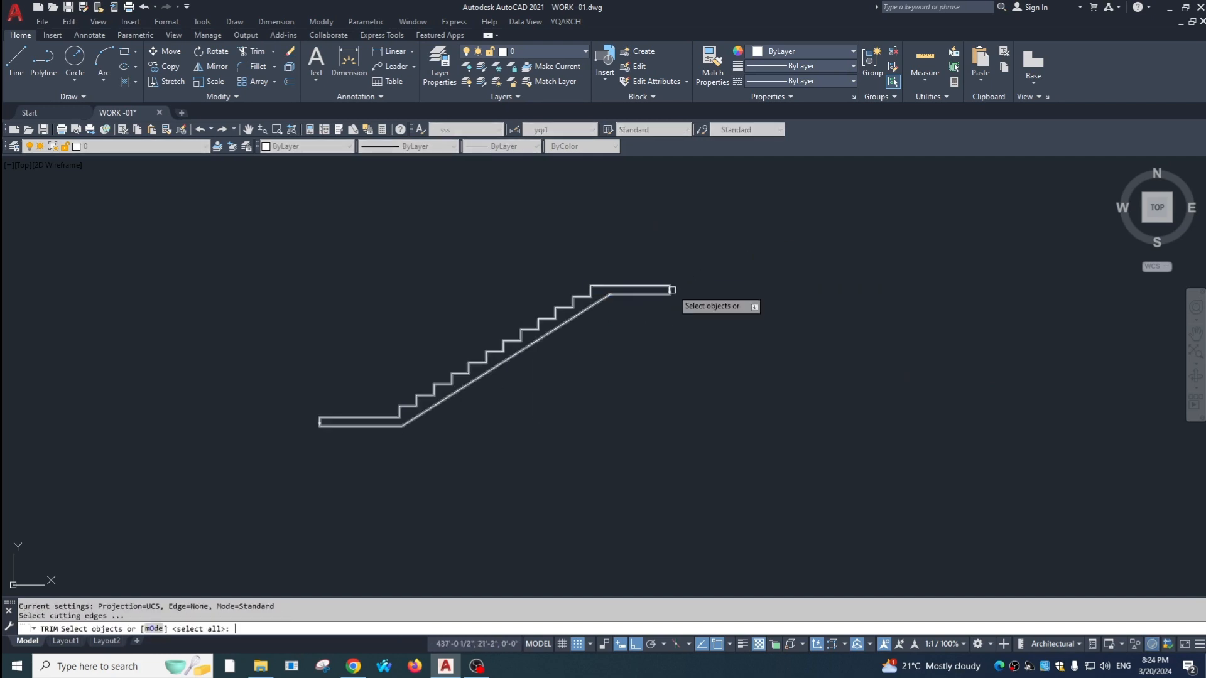
{"action": "left_click", "coordinate": [402, 427]}
{"action": "key", "text": "Escape"}
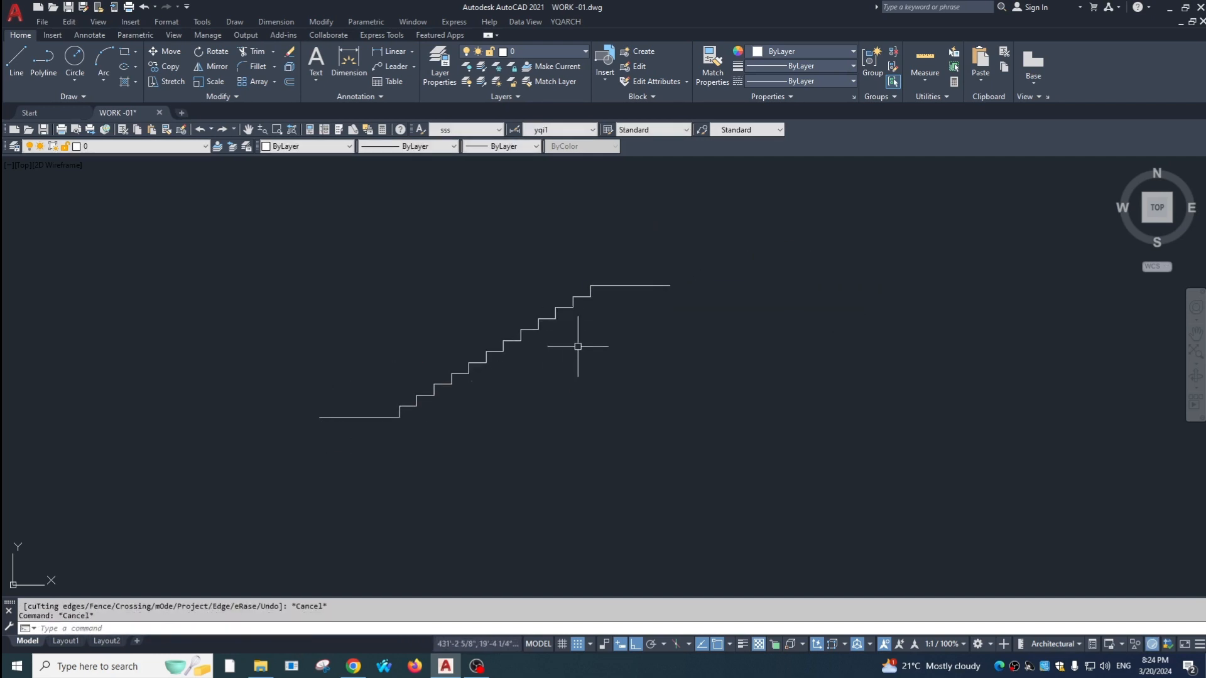
Project horizontal assistant lines rightward from the windowed stair steps using the YQArch FZX command
{"action": "scroll", "coordinate": [584, 326], "scroll_direction": "up", "scroll_amount": 2}
{"action": "scroll", "coordinate": [550, 334], "scroll_direction": "down", "scroll_amount": 2}
{"action": "middle_click_drag", "start_coordinate": [555, 347], "coordinate": [554, 312]}
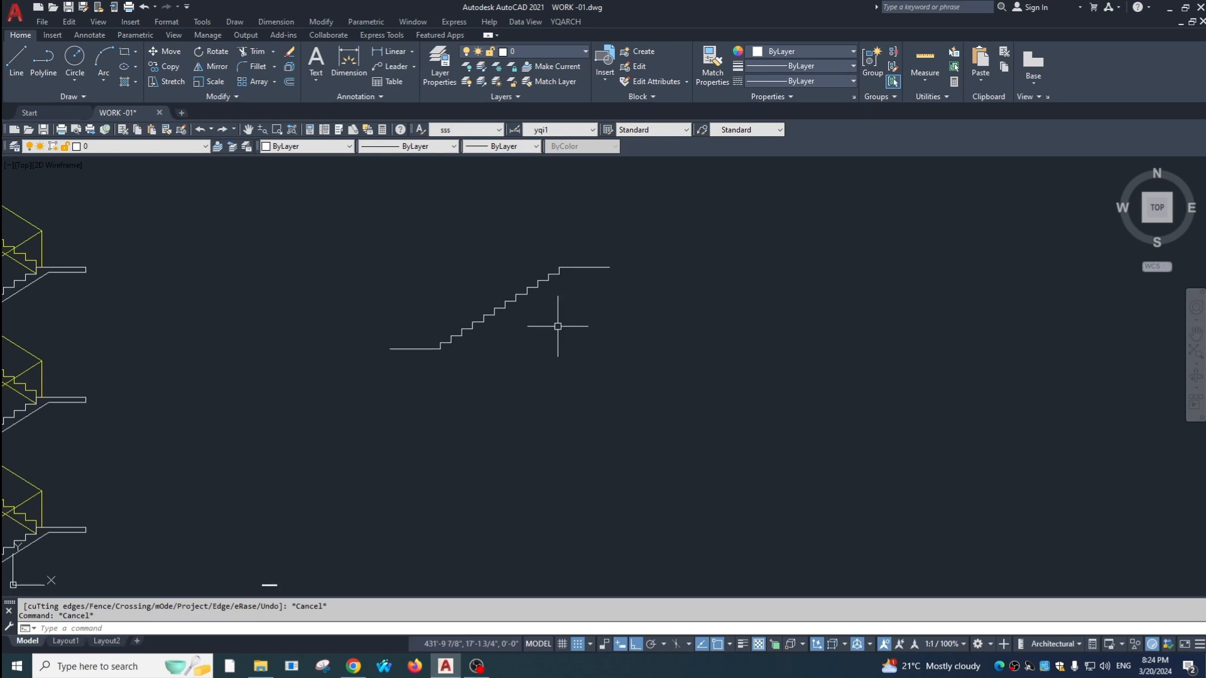
{"action": "type", "text": "FZ"}
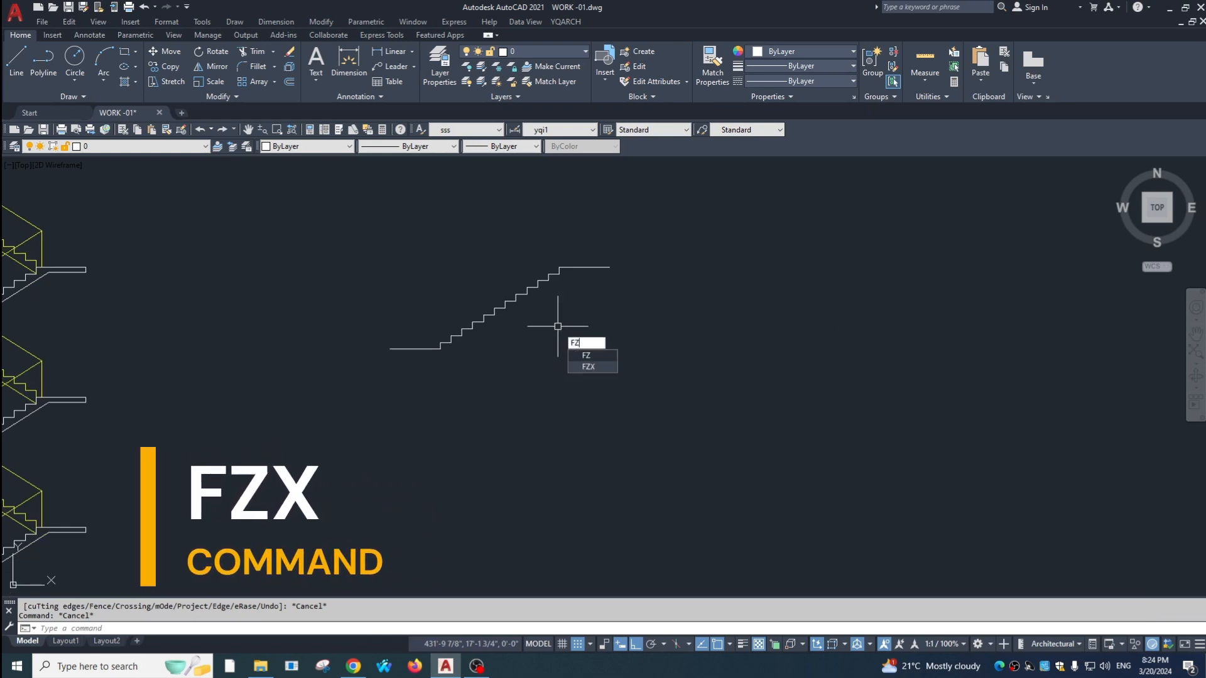
{"action": "type", "text": "X"}
{"action": "key", "text": "Return"}
{"action": "left_click", "coordinate": [418, 223]}
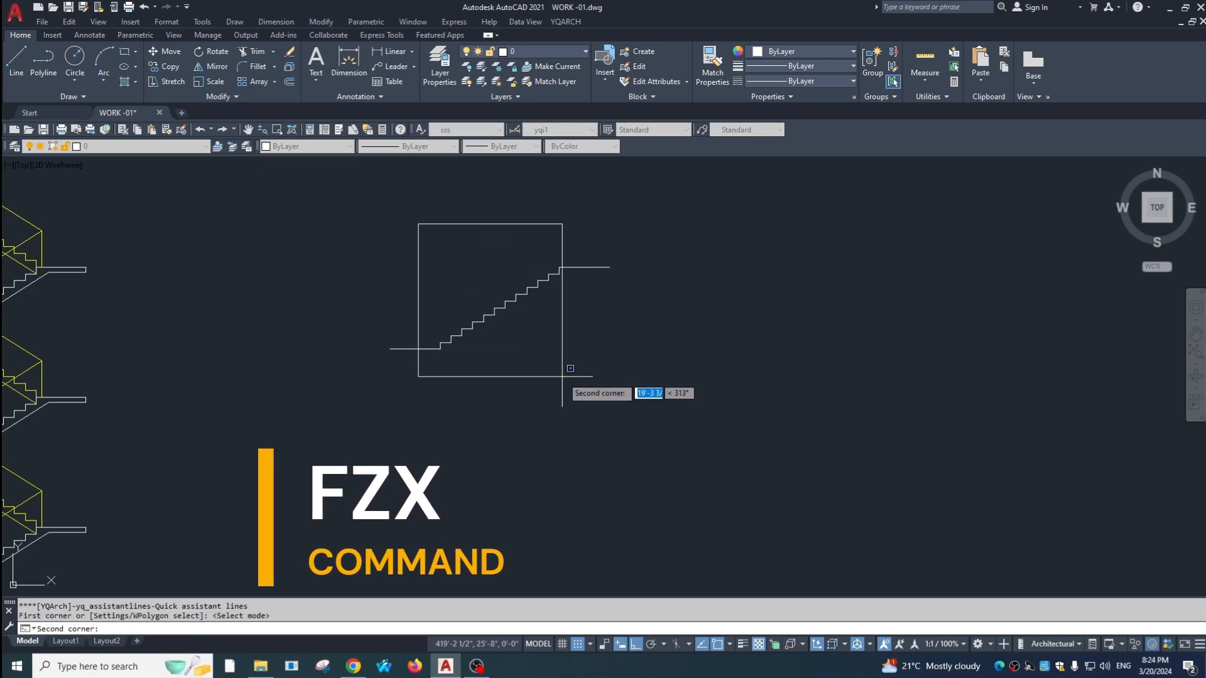
{"action": "left_click", "coordinate": [562, 377]}
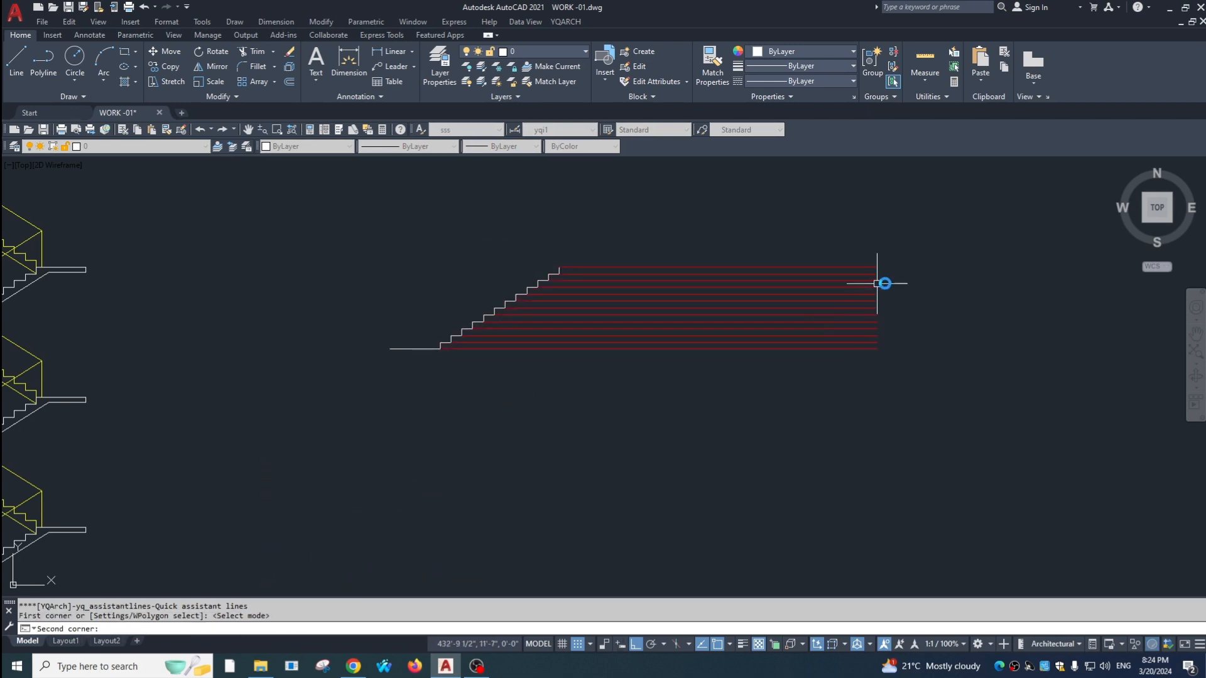
{"action": "left_click", "coordinate": [884, 283]}
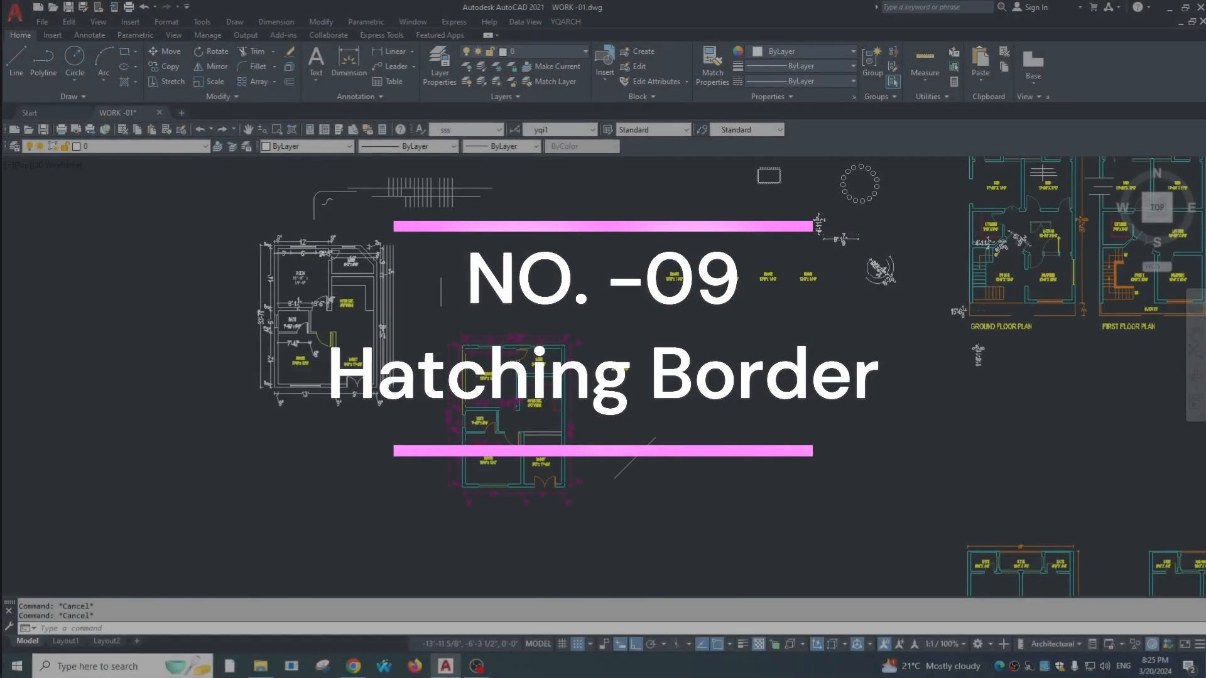
{"action": "scroll", "coordinate": [465, 323], "scroll_direction": "down", "scroll_amount": 5}
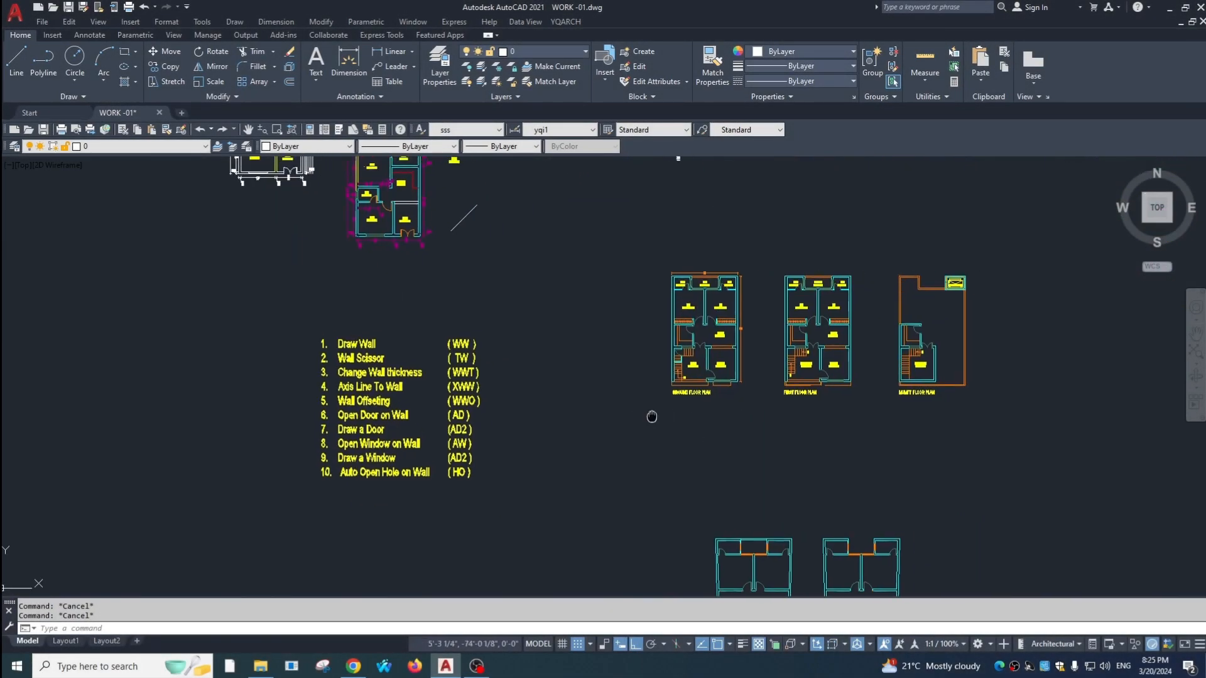
{"action": "scroll", "coordinate": [506, 404], "scroll_direction": "up", "scroll_amount": 5}
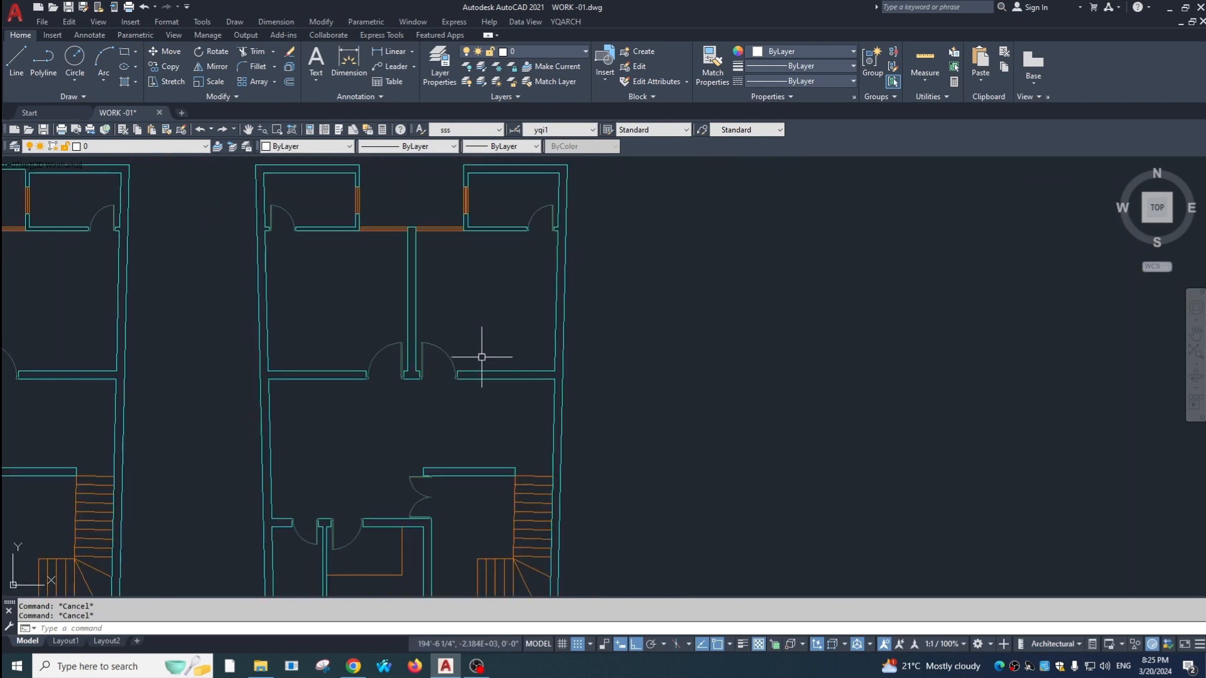
{"action": "type", "text": "j"}
{"action": "key", "text": "Return"}
{"action": "key", "text": "Escape"}
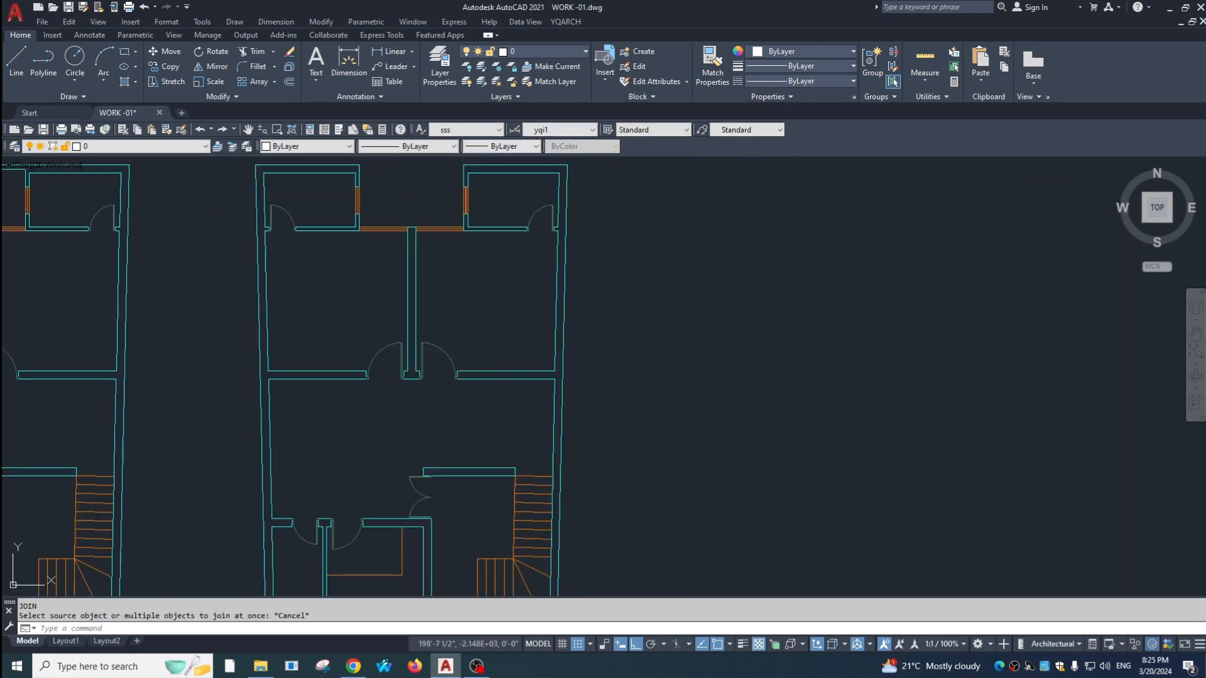
Hatch the interior of the floor plan's right-hand room between the two doors with colour 112,112,112
{"action": "type", "text": "h"}
{"action": "key", "text": "Return"}
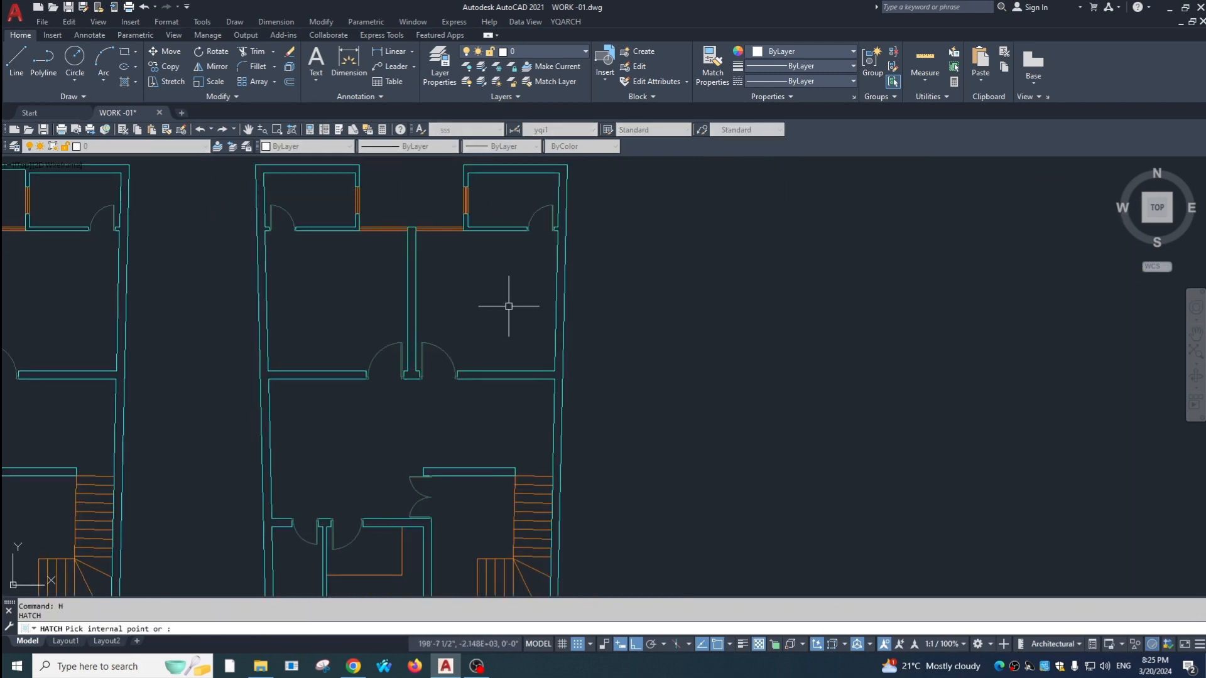
{"action": "left_click", "coordinate": [496, 352]}
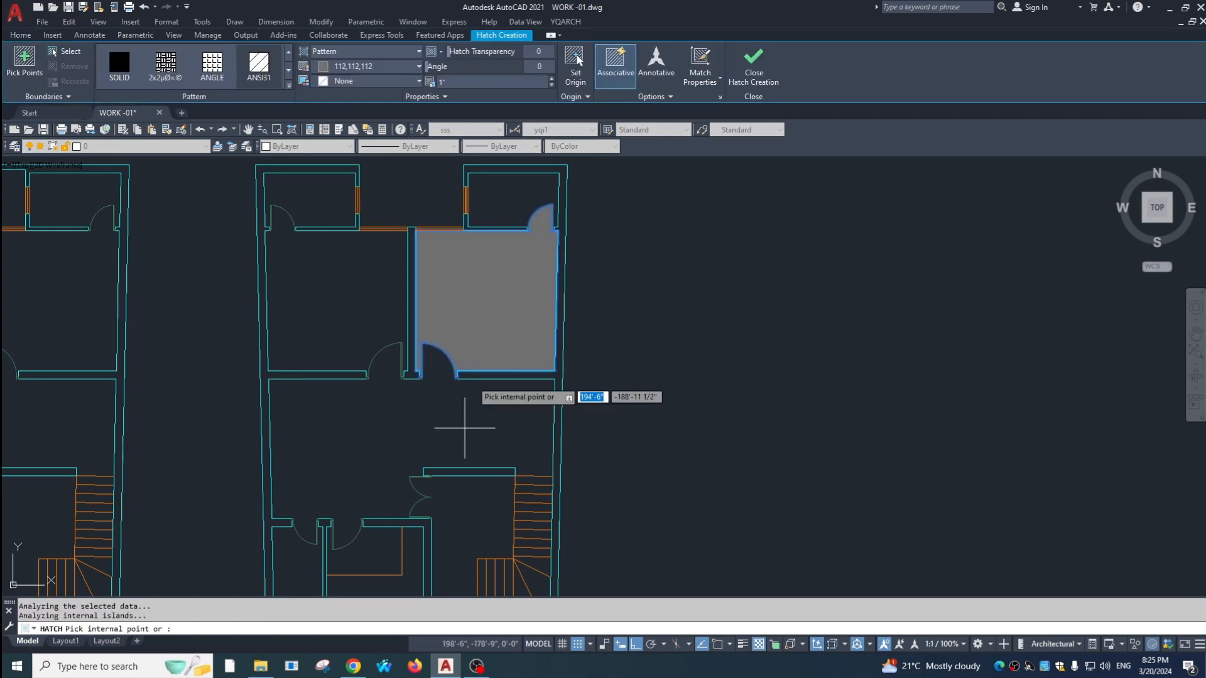
{"action": "left_click", "coordinate": [524, 369]}
{"action": "key", "text": "Return"}
{"action": "key", "text": "Escape"}
Move the room hatch out of the floor plan into the empty area to its right
{"action": "left_click", "coordinate": [501, 318]}
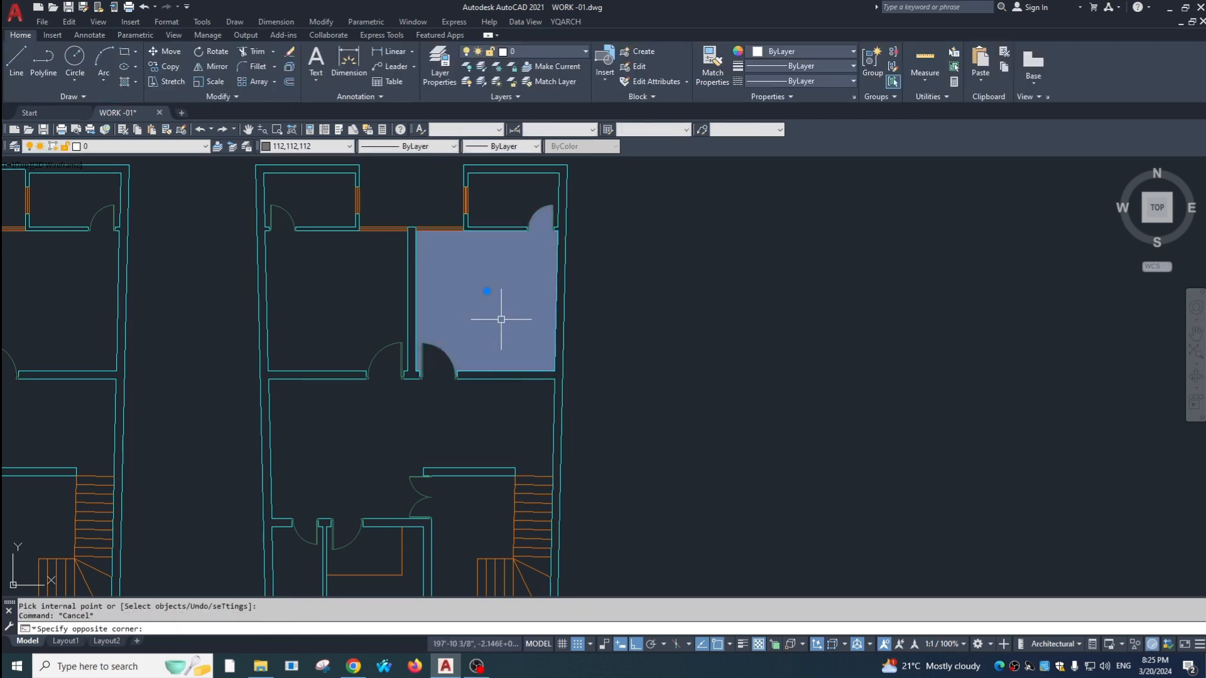
{"action": "left_click", "coordinate": [503, 326]}
{"action": "type", "text": "m"}
{"action": "key", "text": "Return"}
{"action": "left_click", "coordinate": [531, 349]}
{"action": "left_click", "coordinate": [955, 358]}
{"action": "key", "text": "Escape"}
Rebuild the border around the standalone room hatch using the YQArch HHB command
{"action": "middle_click_drag", "start_coordinate": [929, 377], "coordinate": [412, 404]}
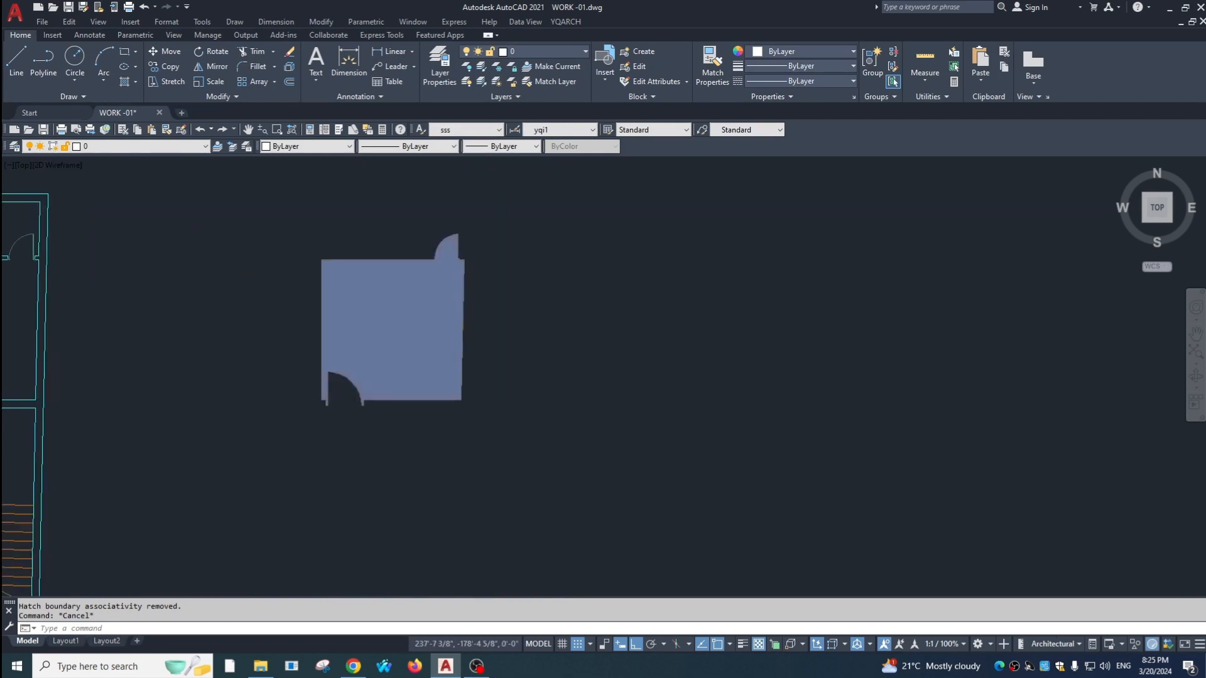
{"action": "scroll", "coordinate": [411, 353], "scroll_direction": "up", "scroll_amount": 2}
{"action": "middle_click_drag", "start_coordinate": [411, 355], "coordinate": [441, 401]}
{"action": "left_click", "coordinate": [455, 380]}
{"action": "left_click", "coordinate": [418, 491]}
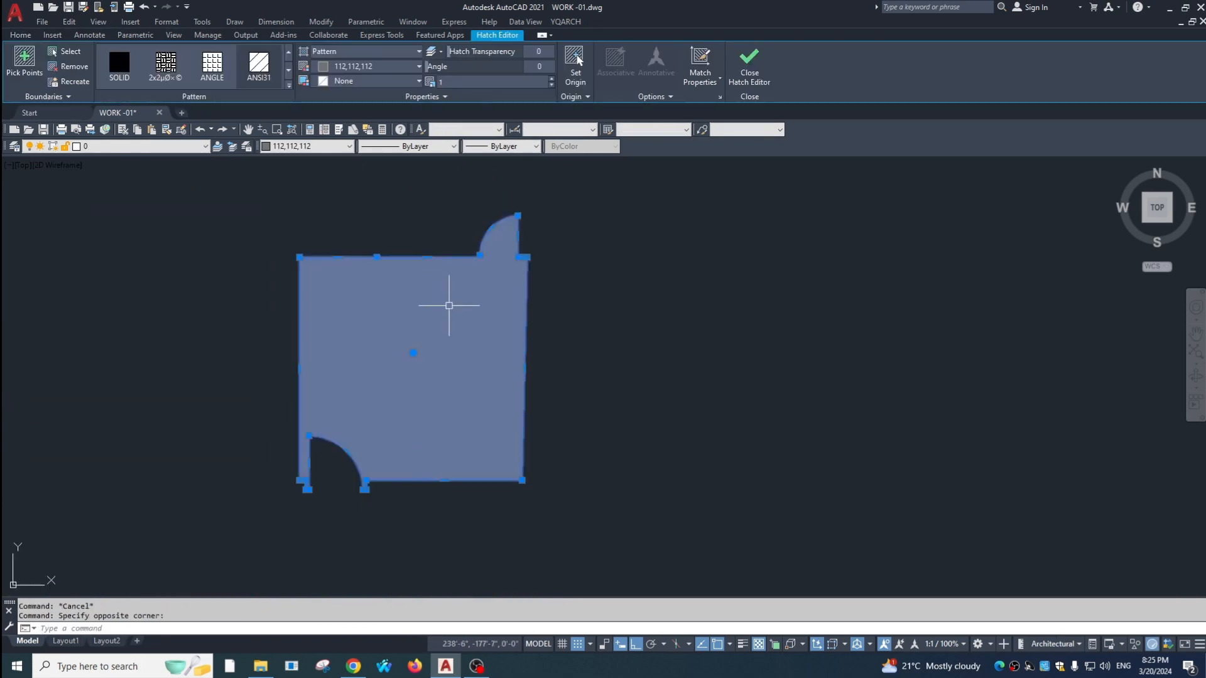
{"action": "key", "text": "Escape"}
{"action": "middle_click_drag", "start_coordinate": [447, 302], "coordinate": [436, 265]}
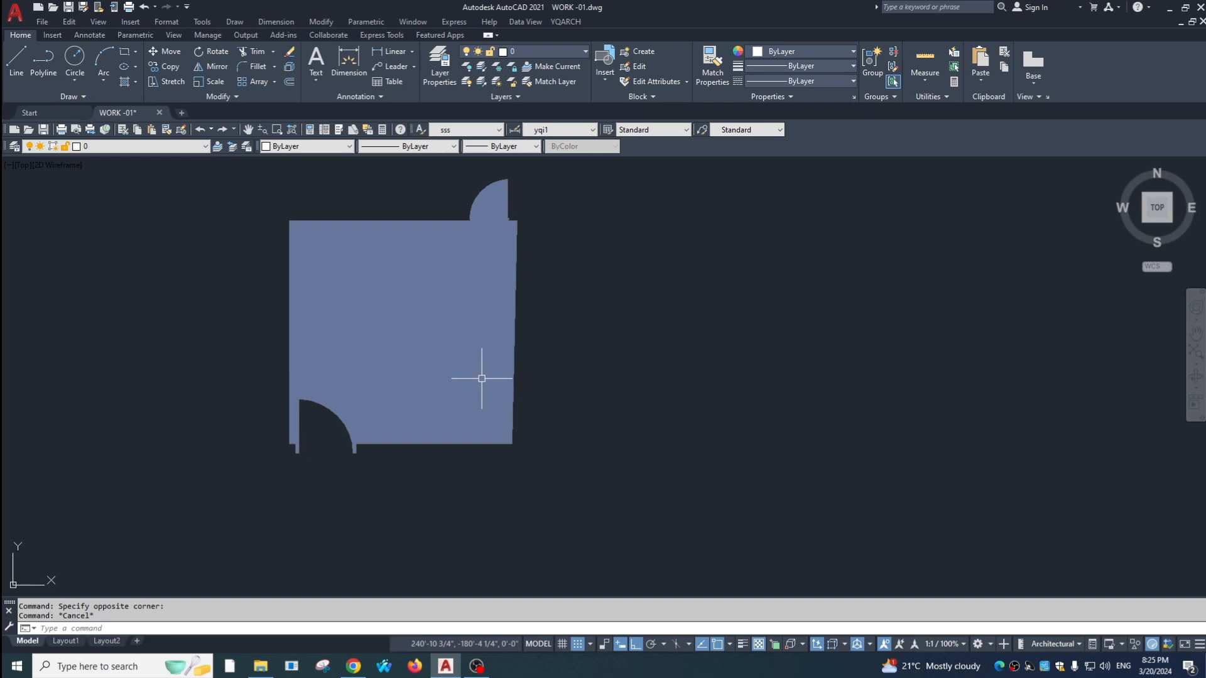
{"action": "type", "text": "hhb"}
{"action": "key", "text": "Return"}
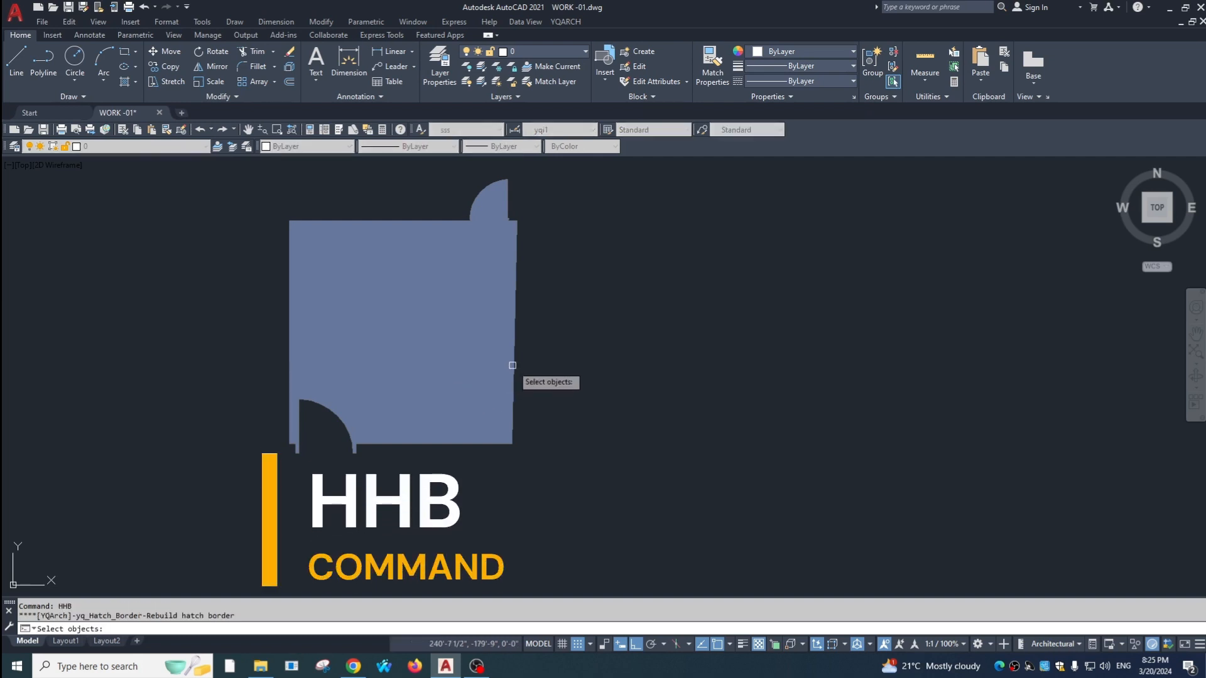
{"action": "left_click", "coordinate": [453, 400]}
{"action": "key", "text": "Return"}
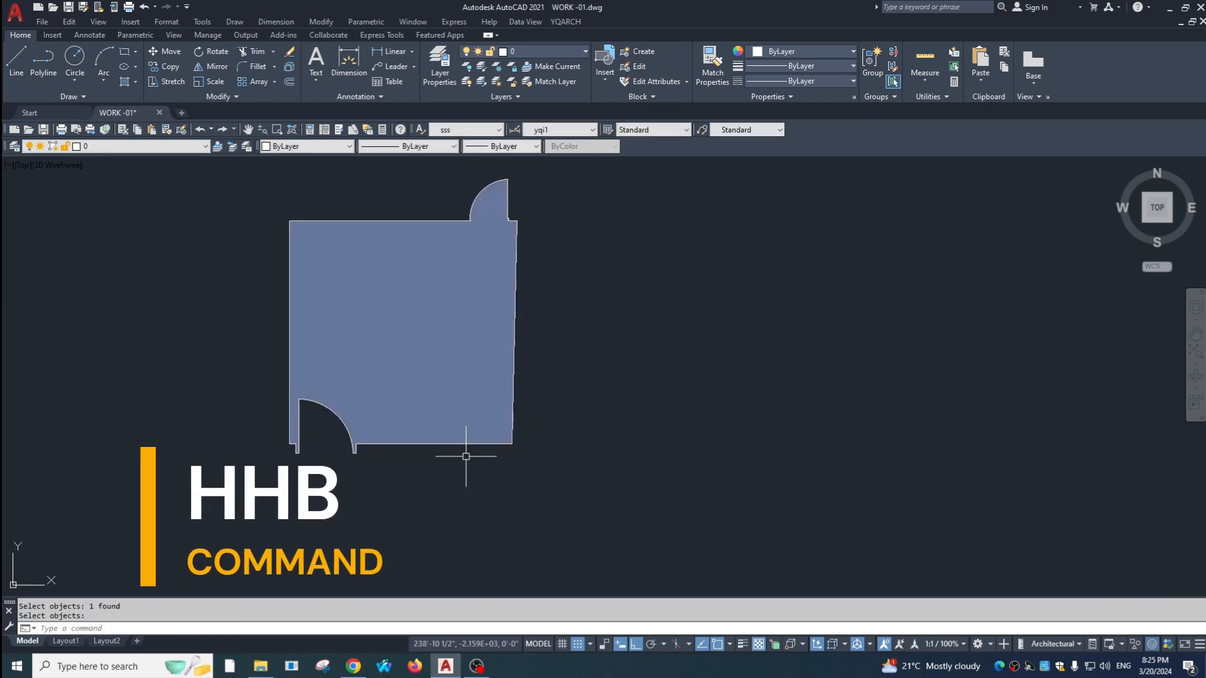
Move the rebuilt border together with its hatch horizontally, farther away from the floor plan
{"action": "left_click", "coordinate": [470, 444]}
{"action": "scroll", "coordinate": [507, 427], "scroll_direction": "down", "scroll_amount": 5}
{"action": "type", "text": "m"}
{"action": "key", "text": "Return"}
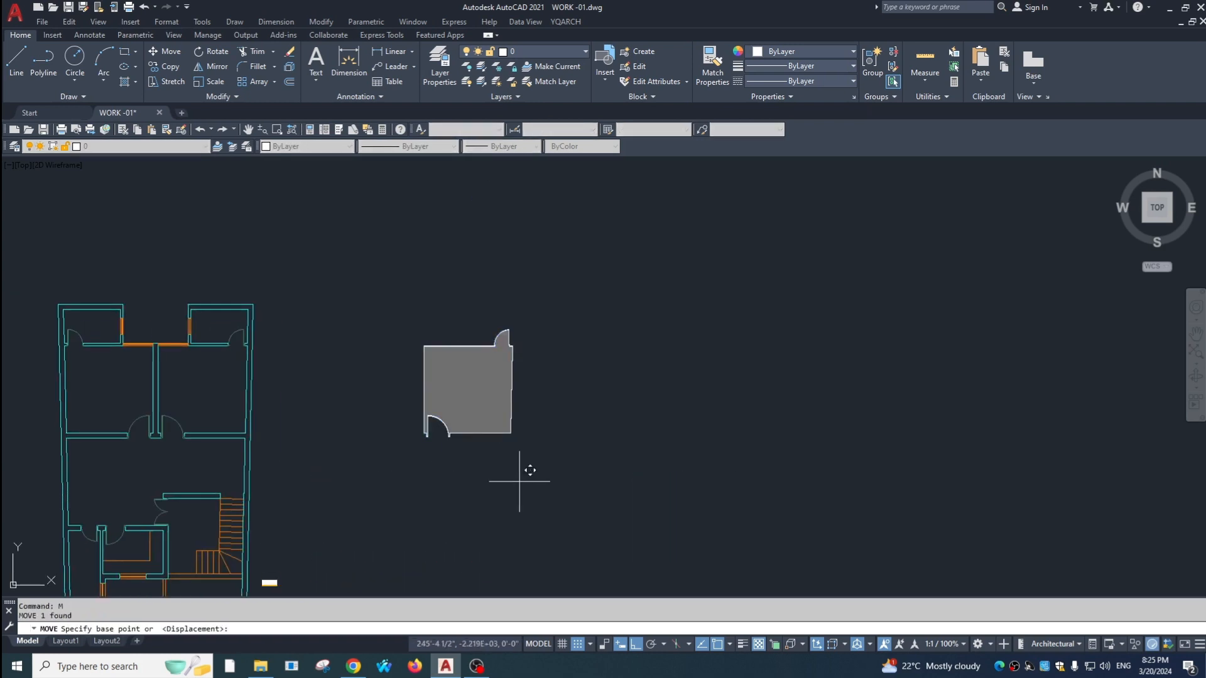
{"action": "left_click", "coordinate": [520, 484]}
{"action": "left_click", "coordinate": [719, 536]}
{"action": "key", "text": "Escape"}
Erase the solid hatch from inside the rebuilt border, keeping only the room outline
{"action": "left_click", "coordinate": [677, 401]}
{"action": "key", "text": "Escape"}
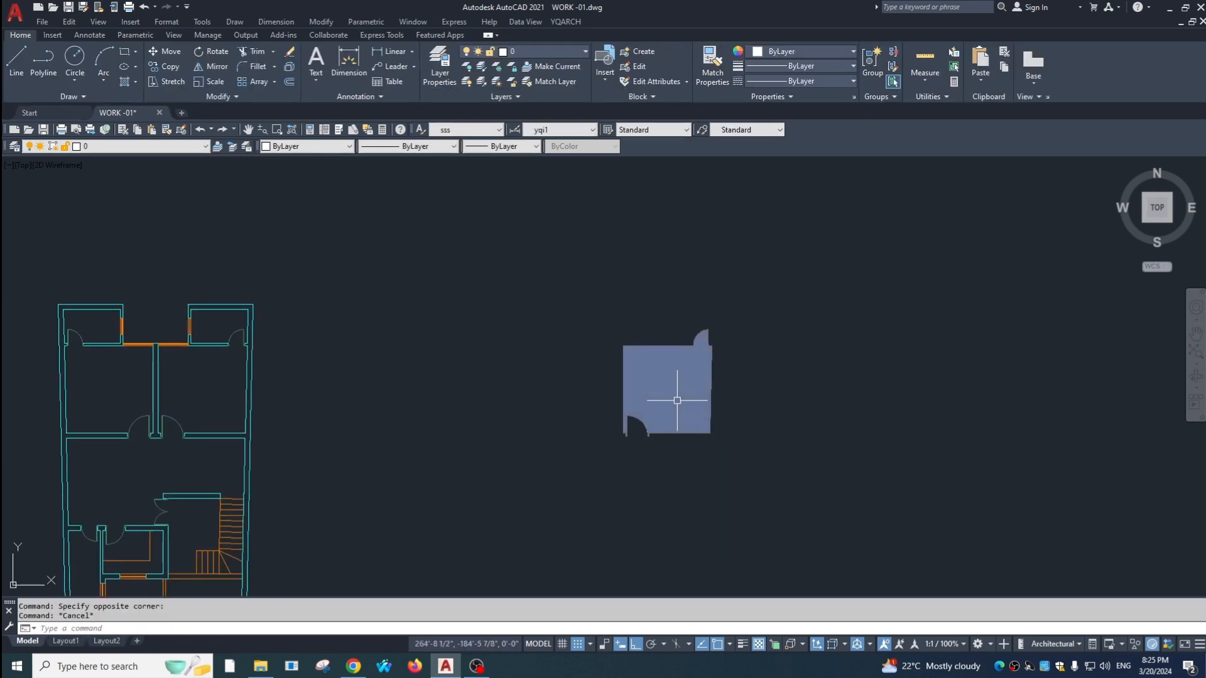
{"action": "left_click", "coordinate": [677, 401]}
{"action": "type", "text": "e"}
{"action": "key", "text": "Return"}
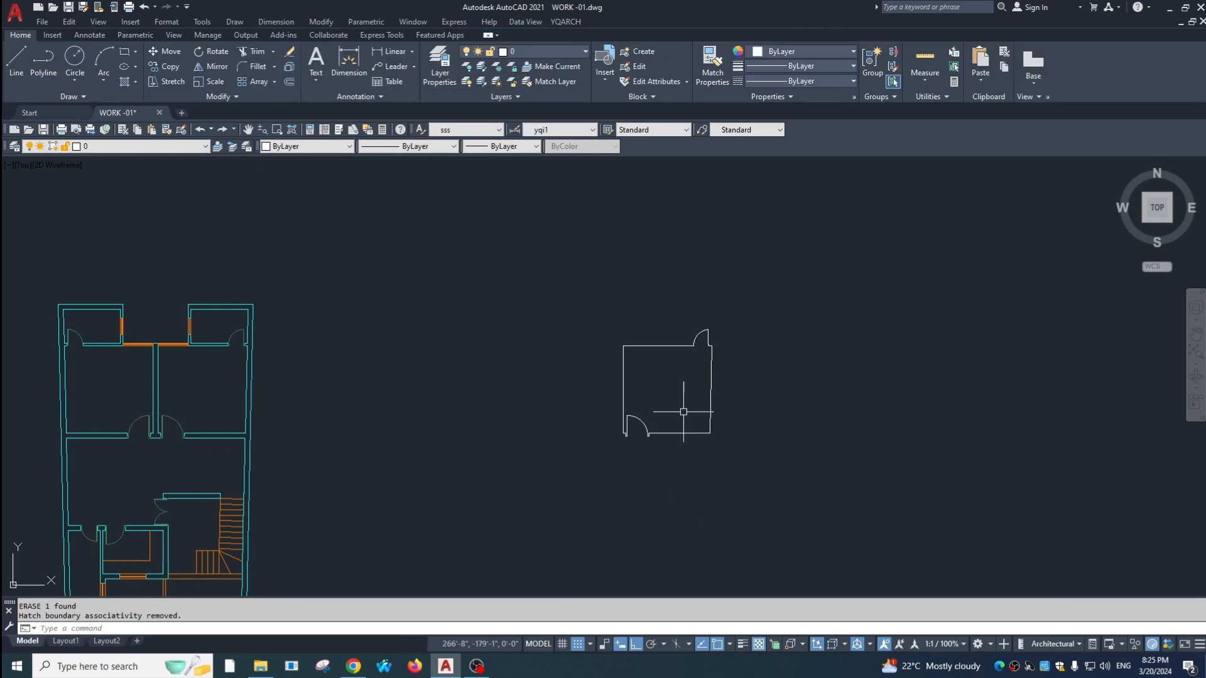
{"action": "scroll", "coordinate": [685, 408], "scroll_direction": "up", "scroll_amount": 4}
{"action": "left_click_drag", "start_coordinate": [654, 447], "coordinate": [639, 514]}
{"action": "key", "text": "Escape"}
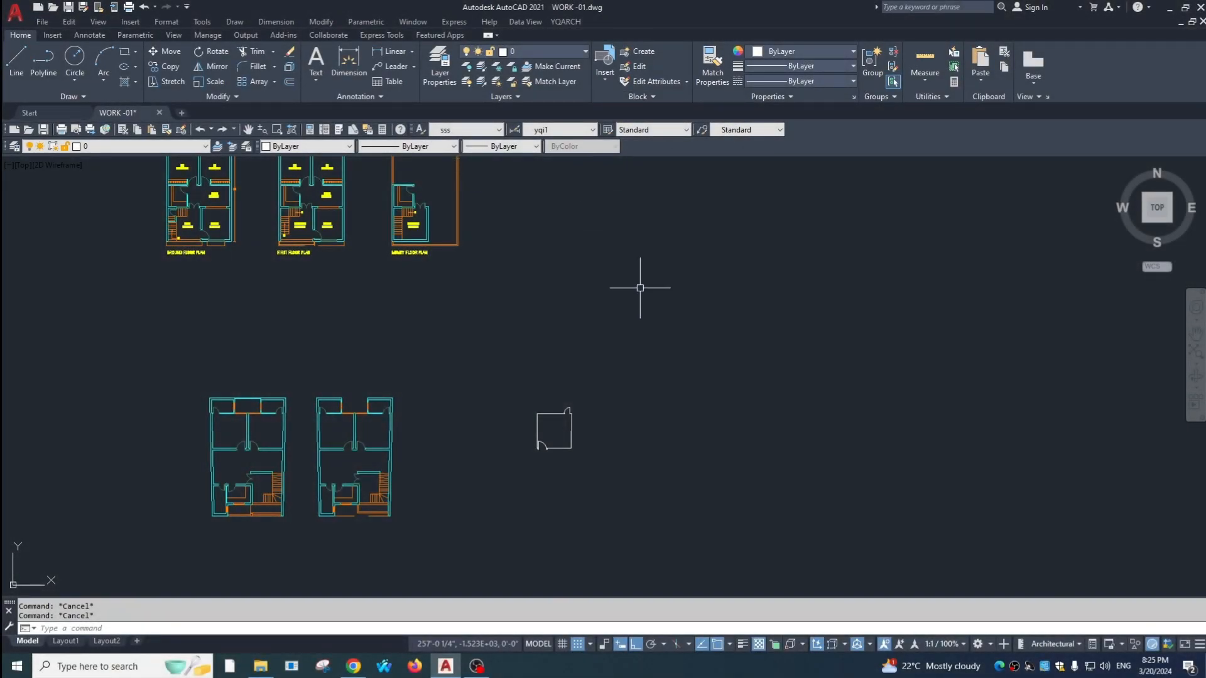
Draw a vertical polyline in the empty area above and right of the room outline, with starting and ending widths of 9"
{"action": "type", "text": "pl"}
{"action": "key", "text": "Return"}
{"action": "left_click", "coordinate": [692, 273]}
{"action": "type", "text": "w"}
{"action": "key", "text": "Return"}
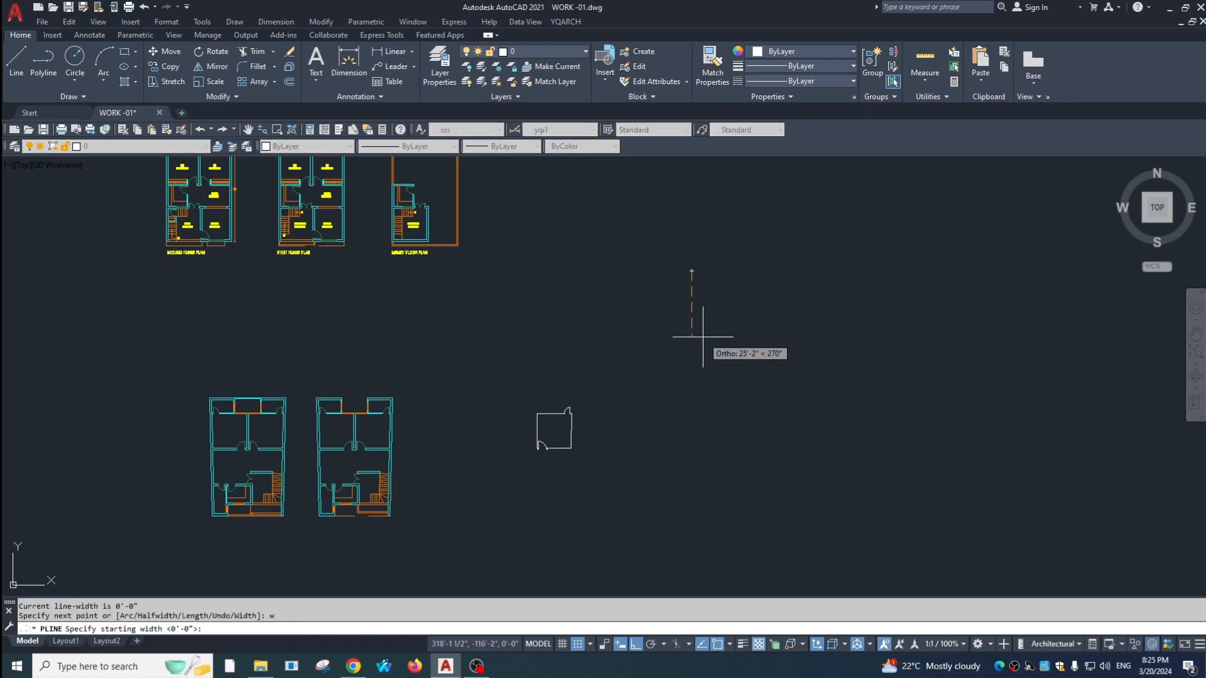
{"action": "type", "text": "9"}
{"action": "key", "text": "Return"}
{"action": "type", "text": "9"}
{"action": "key", "text": "Return"}
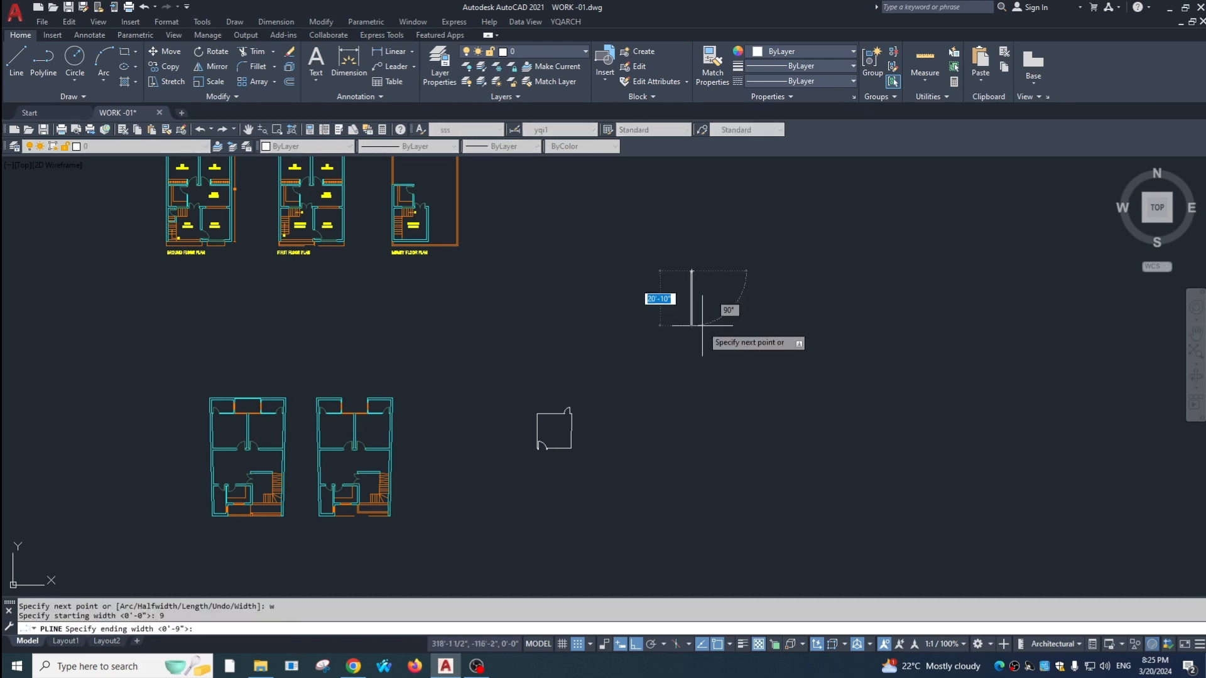
{"action": "left_click", "coordinate": [706, 331]}
{"action": "scroll", "coordinate": [707, 331], "scroll_direction": "up", "scroll_amount": 5}
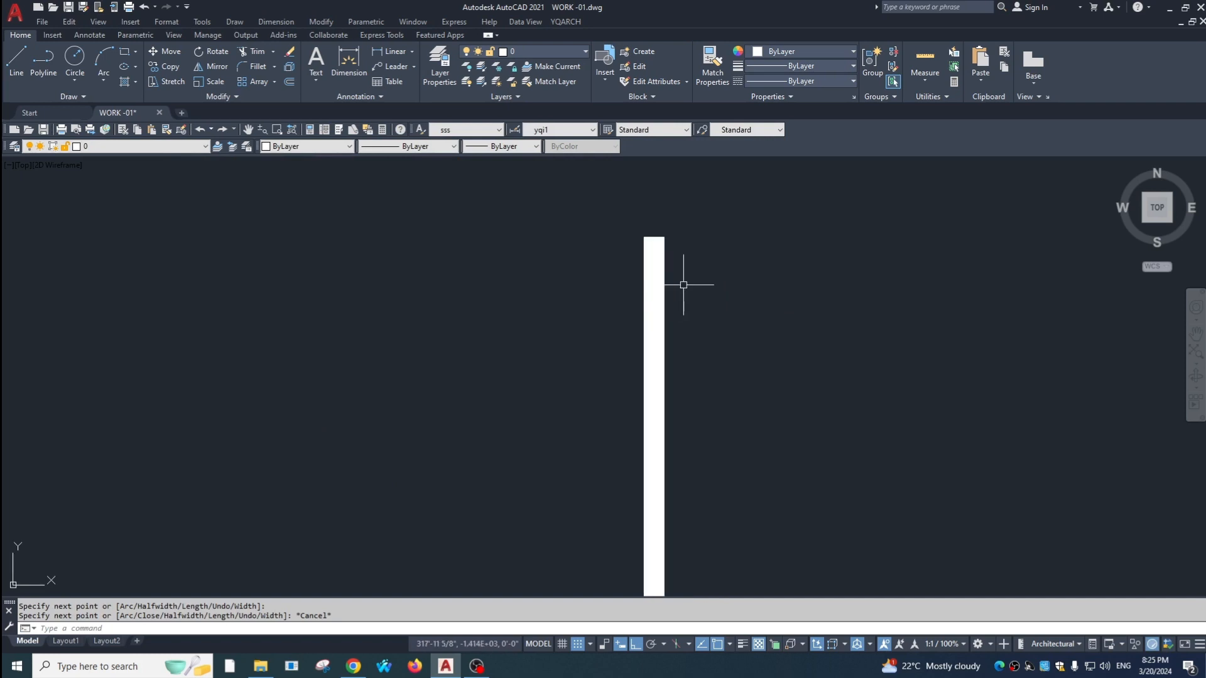
{"action": "key", "text": "Escape"}
Convert the wide vertical polyline into a wireframe outline using the YQArch XXF command
{"action": "left_click", "coordinate": [657, 285]}
{"action": "left_click", "coordinate": [613, 307]}
{"action": "scroll", "coordinate": [634, 257], "scroll_direction": "up", "scroll_amount": 4}
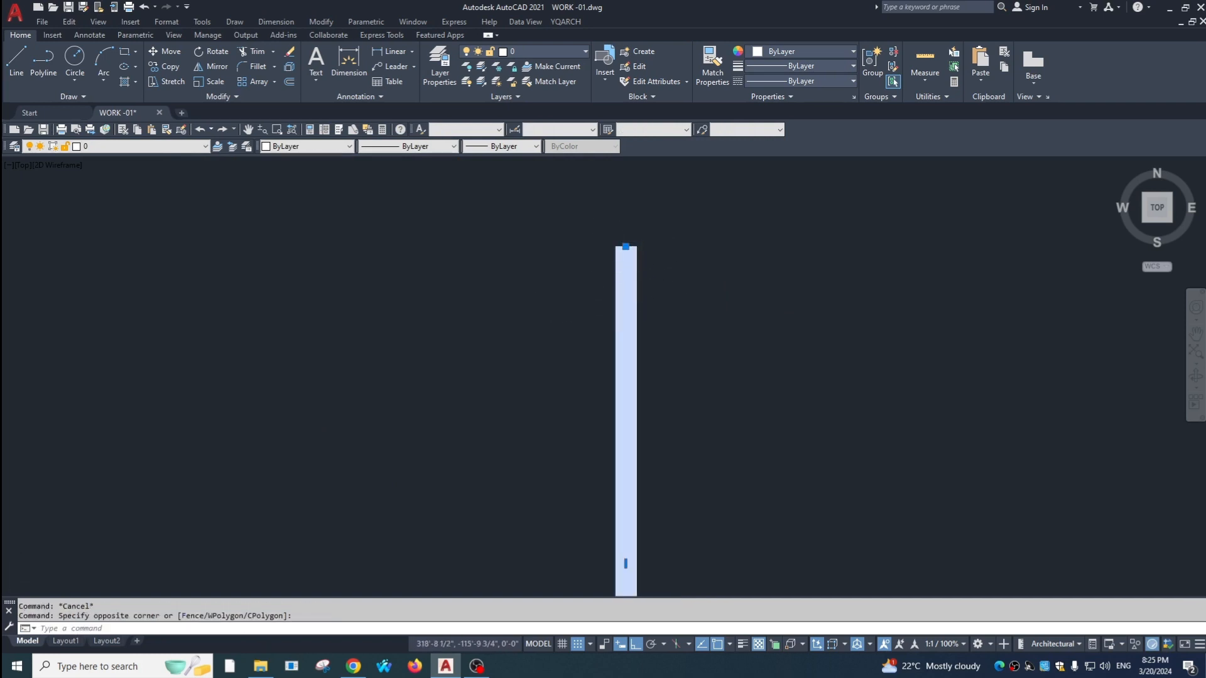
{"action": "scroll", "coordinate": [591, 282], "scroll_direction": "down", "scroll_amount": 4}
{"action": "key", "text": "Escape"}
{"action": "scroll", "coordinate": [581, 251], "scroll_direction": "up", "scroll_amount": 4}
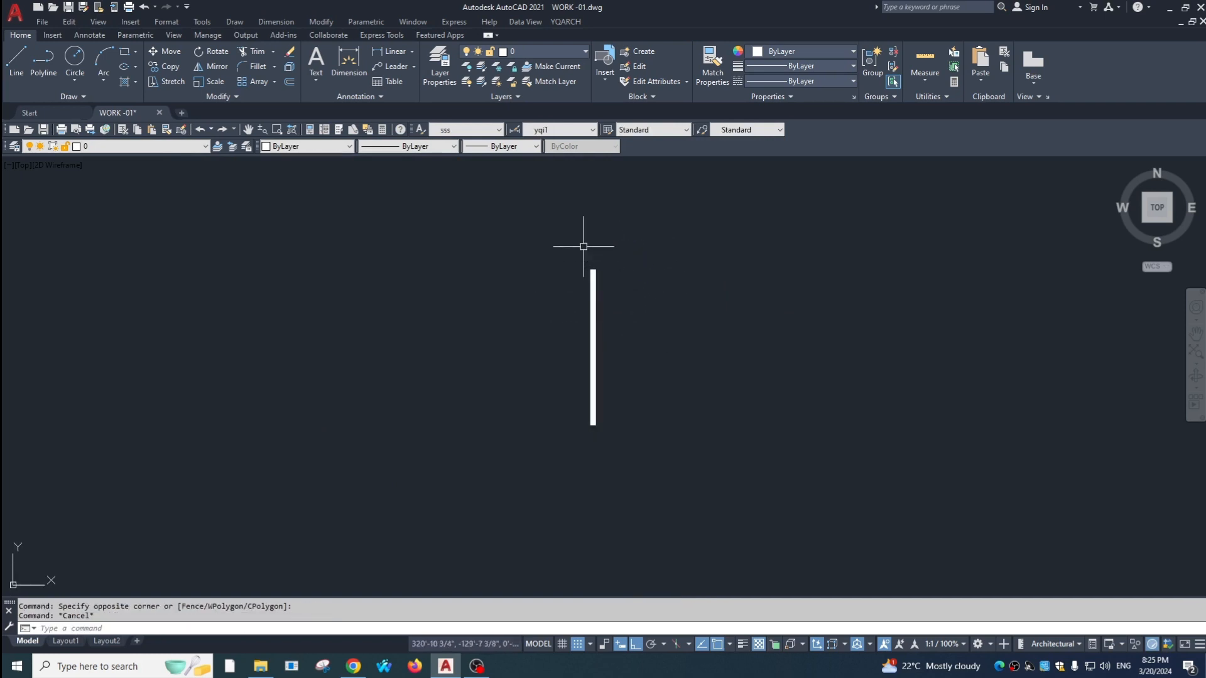
{"action": "scroll", "coordinate": [541, 273], "scroll_direction": "down", "scroll_amount": 2}
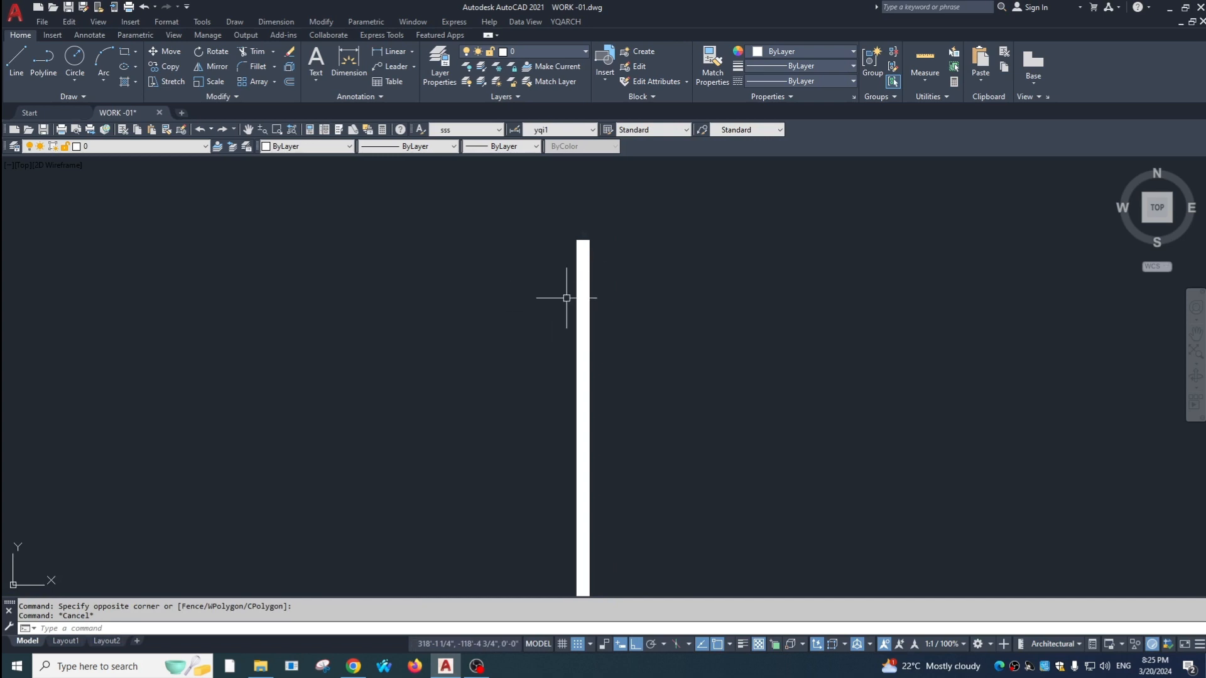
{"action": "scroll", "coordinate": [567, 297], "scroll_direction": "down", "scroll_amount": 3}
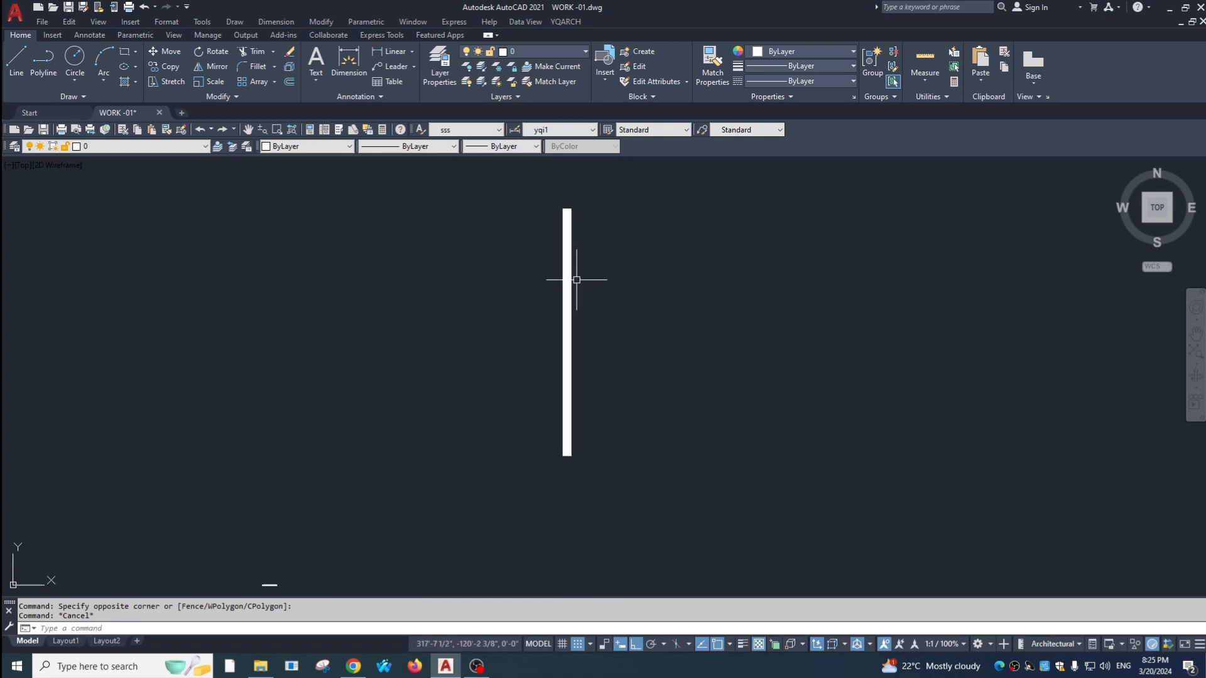
{"action": "type", "text": "XXF"}
{"action": "key", "text": "Return"}
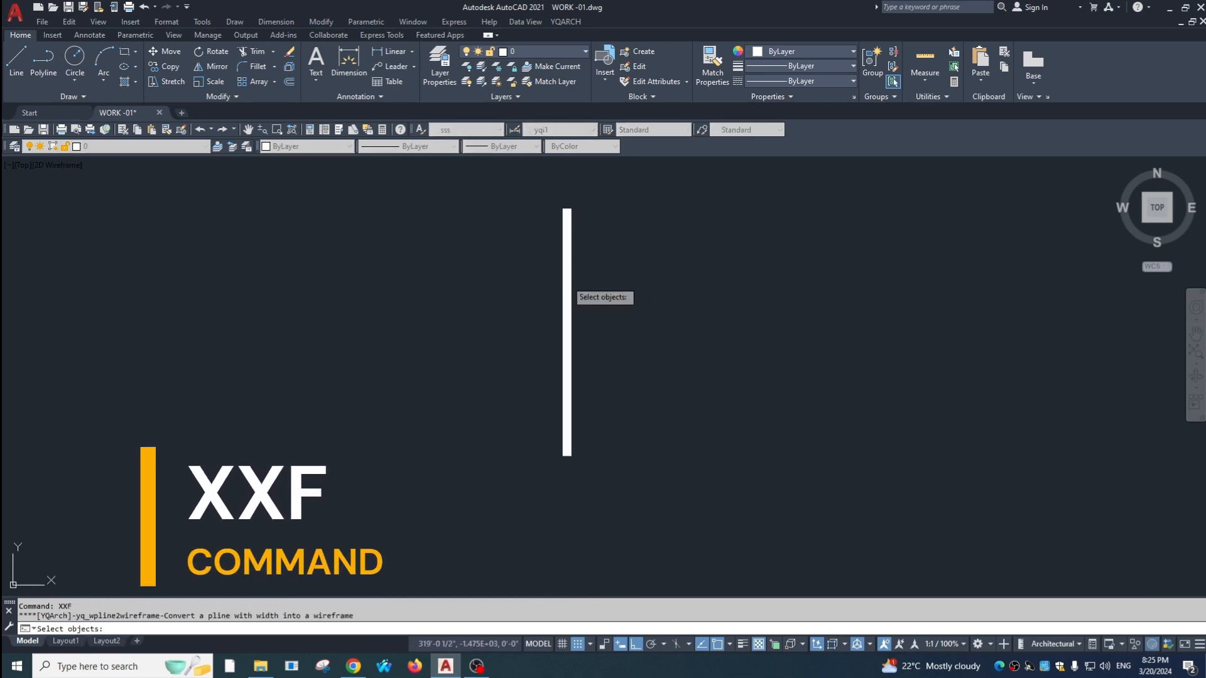
{"action": "left_click", "coordinate": [567, 297]}
{"action": "key", "text": "Return"}
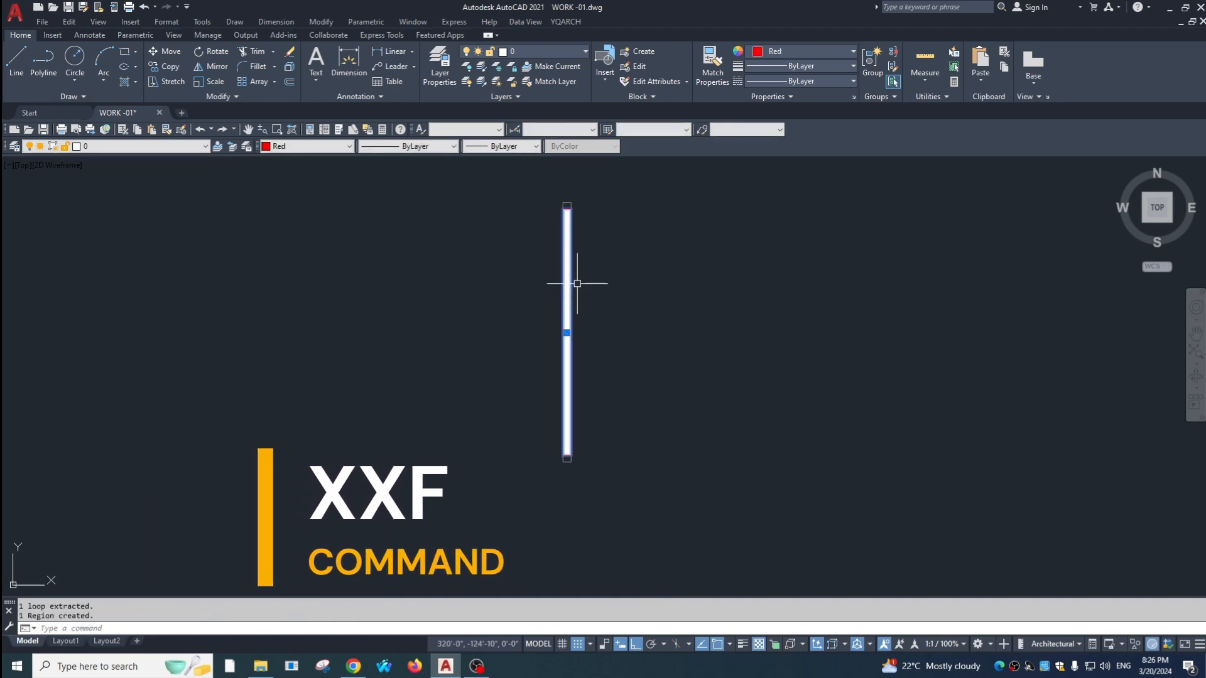
Move the red wireframe outline horizontally to the right, clear of the solid wide polyline
{"action": "type", "text": "m"}
{"action": "key", "text": "Return"}
{"action": "left_click", "coordinate": [644, 375]}
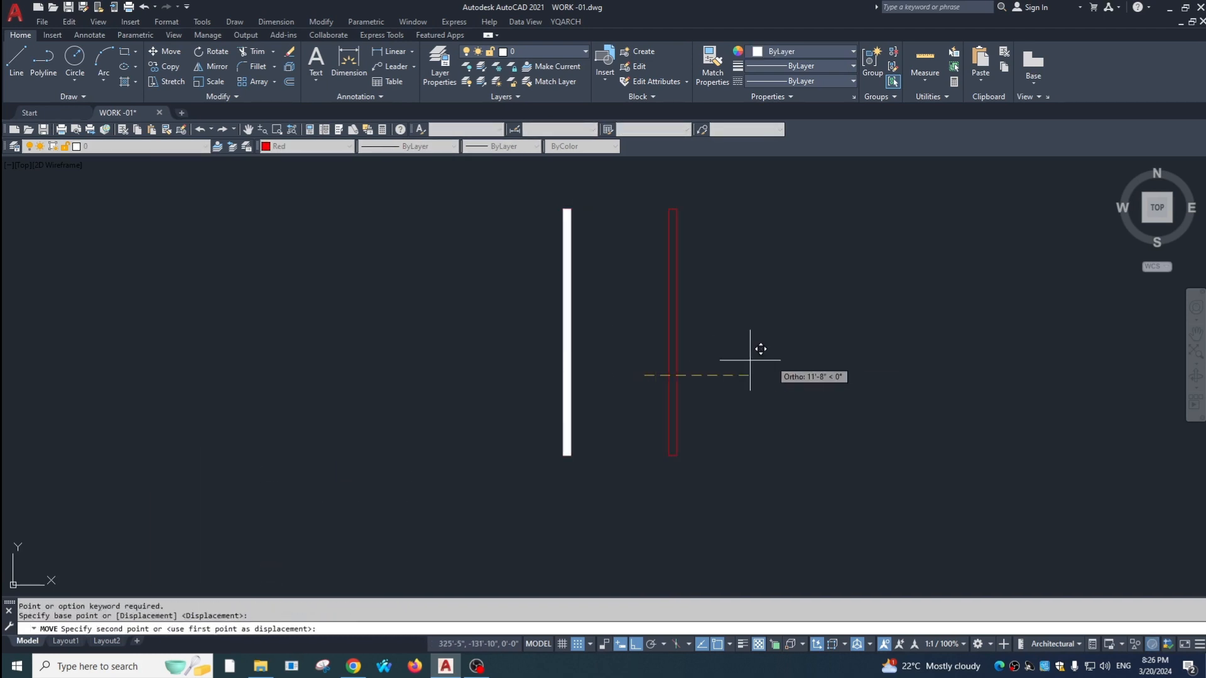
{"action": "key", "text": "Escape"}
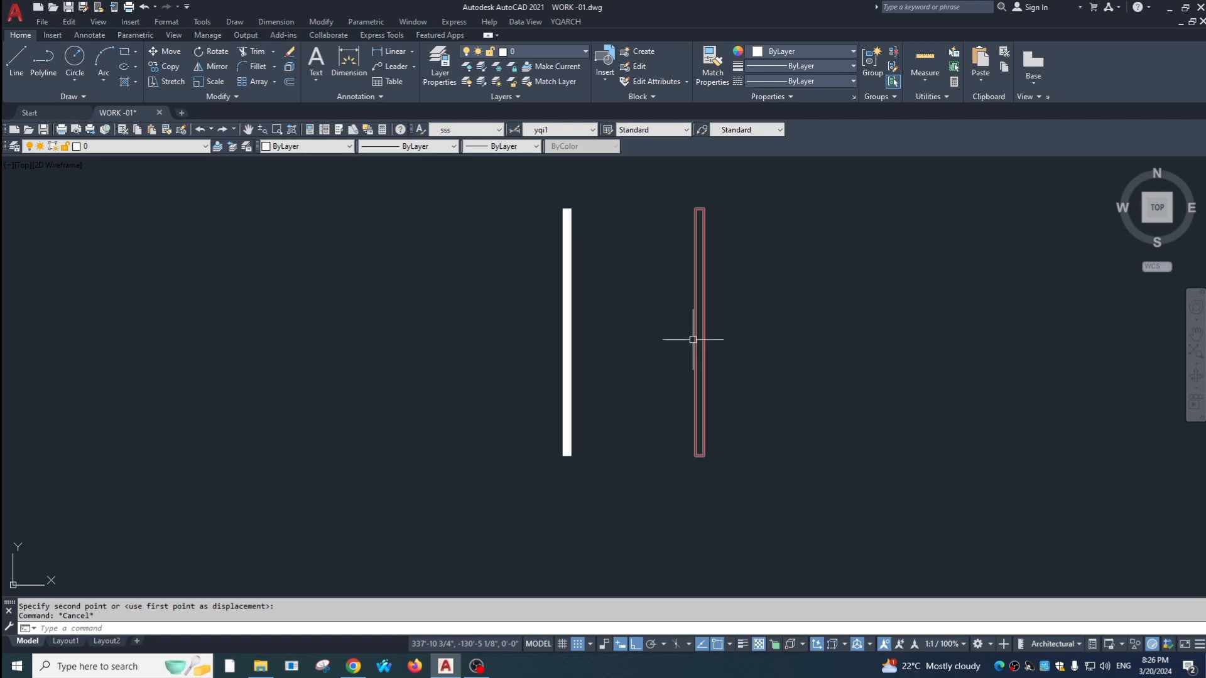
{"action": "scroll", "coordinate": [695, 339], "scroll_direction": "down", "scroll_amount": 6}
{"action": "middle_click_drag", "start_coordinate": [645, 337], "coordinate": [482, 561]}
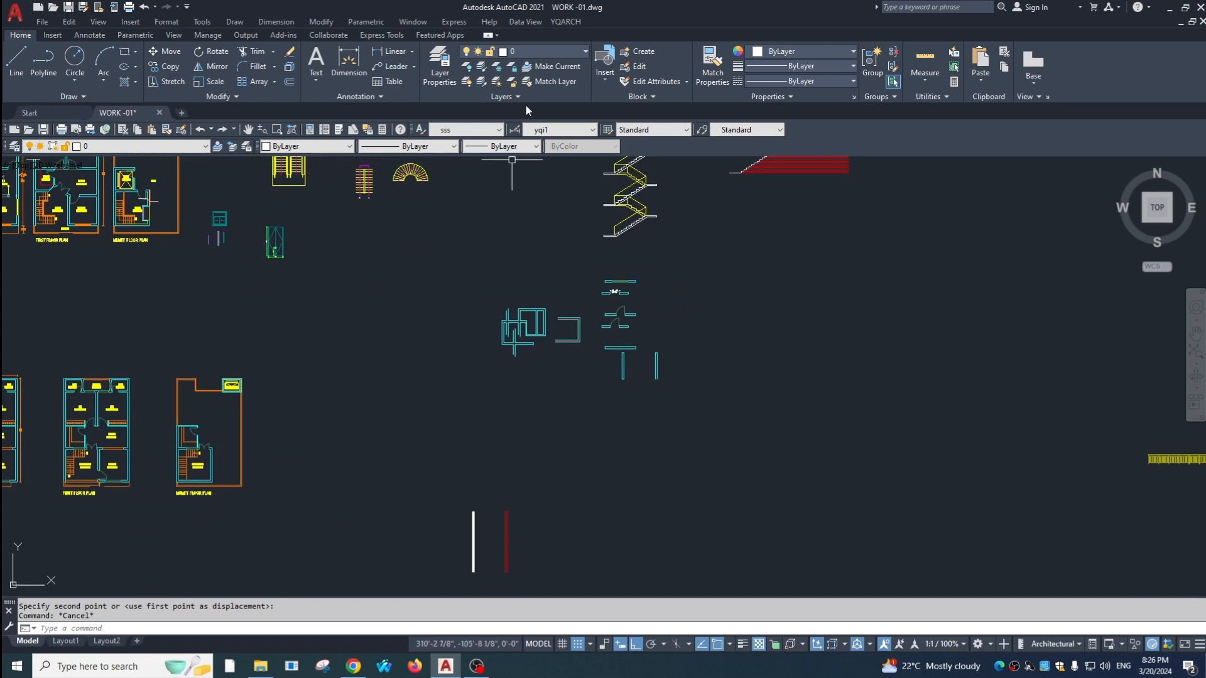